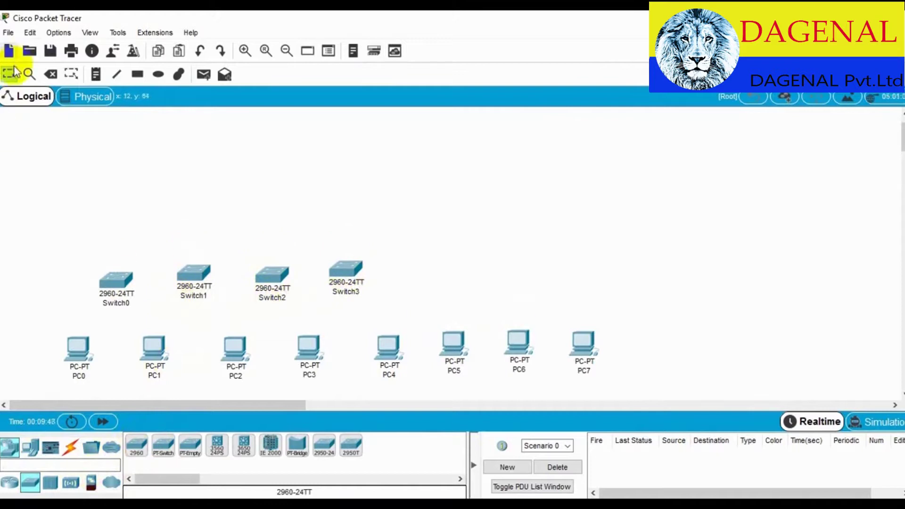
Spread the four 2960 switches into an evenly spaced row above the PCs, with Switch3 near PC6
{"action": "left_click_drag", "start_coordinate": [194, 273], "coordinate": [197, 271]}
{"action": "left_click_drag", "start_coordinate": [345, 268], "coordinate": [541, 237]}
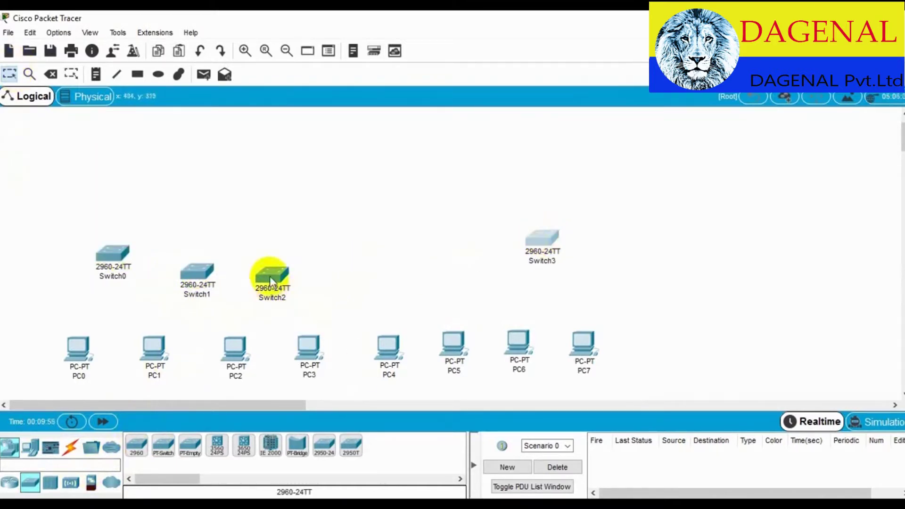
{"action": "left_click_drag", "start_coordinate": [270, 285], "coordinate": [400, 259]}
{"action": "left_click_drag", "start_coordinate": [198, 269], "coordinate": [267, 253]}
{"action": "left_click_drag", "start_coordinate": [113, 253], "coordinate": [110, 245]}
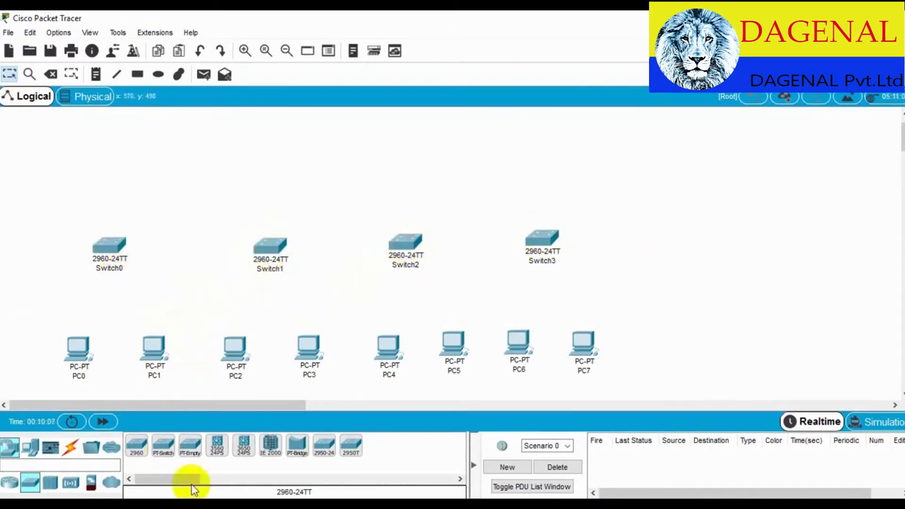
Place four 1841 routers in a row, one above each of the four switches
{"action": "left_click", "coordinate": [14, 483]}
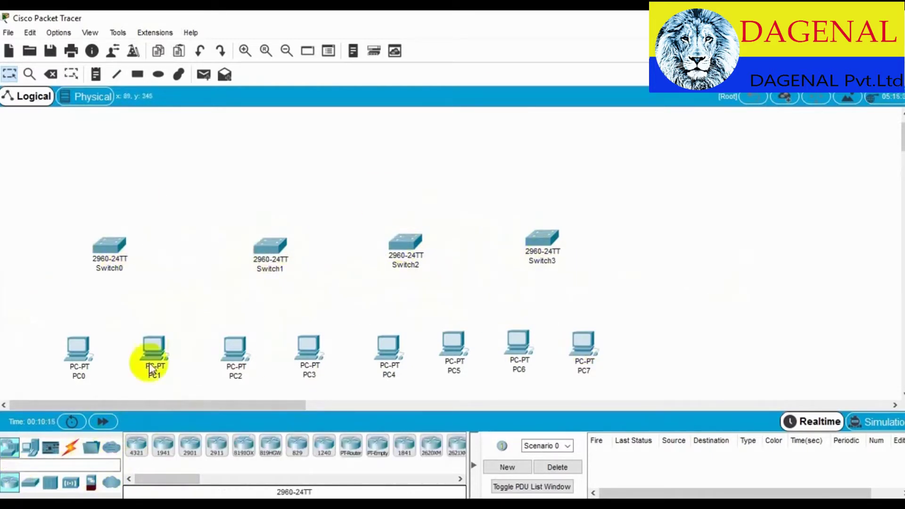
{"action": "left_click", "coordinate": [255, 445]}
{"action": "left_click", "coordinate": [404, 445]}
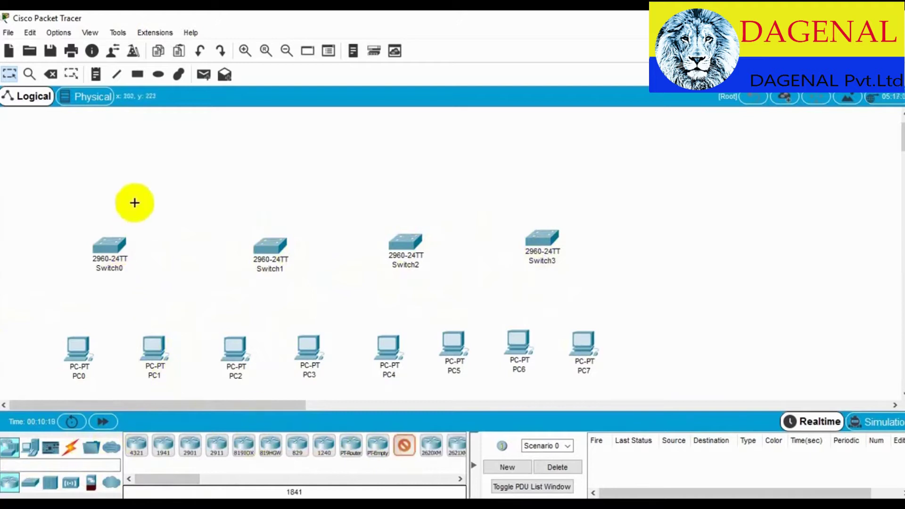
{"action": "left_click", "coordinate": [102, 142]}
{"action": "left_click", "coordinate": [404, 445]}
{"action": "left_click", "coordinate": [271, 141]}
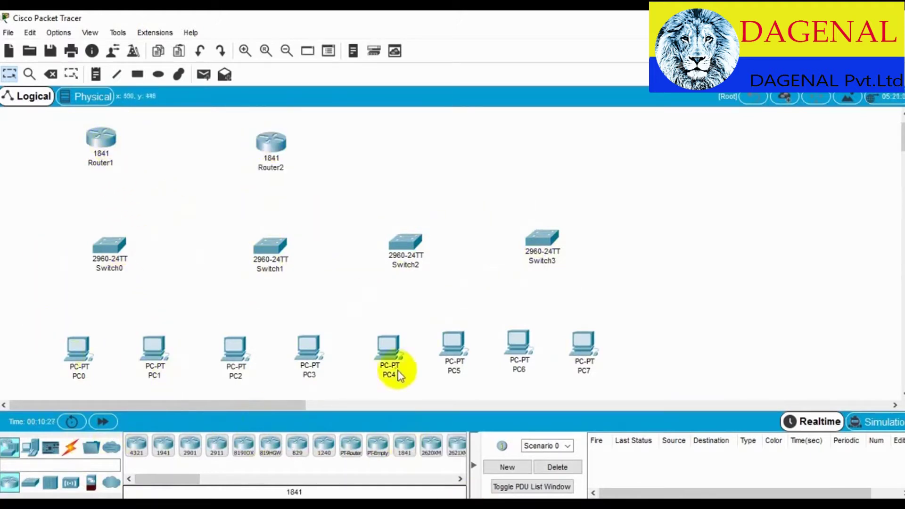
{"action": "left_click", "coordinate": [404, 443]}
{"action": "left_click", "coordinate": [401, 141]}
{"action": "left_click", "coordinate": [405, 445]}
{"action": "left_click", "coordinate": [538, 141]}
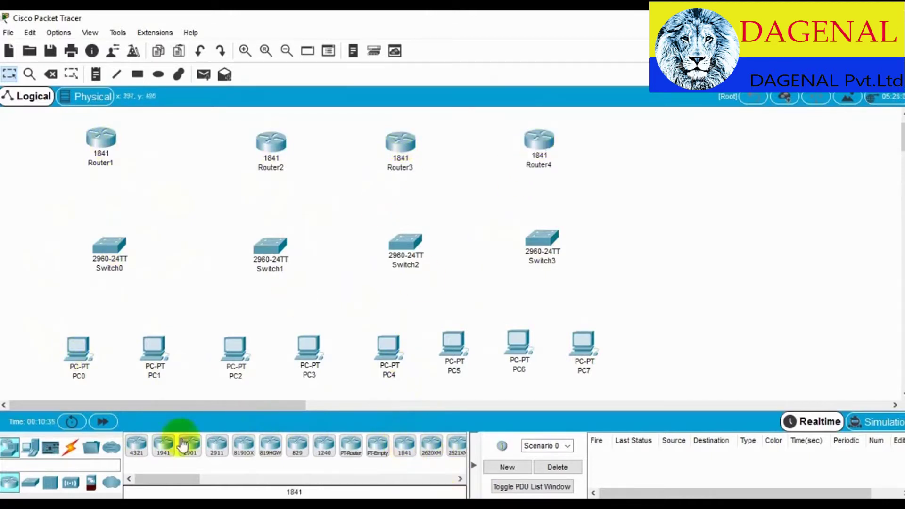
Connect PC0 to FastEthernet0/1 of Switch0 with a copper straight-through cable
{"action": "left_click", "coordinate": [70, 445]}
{"action": "left_click", "coordinate": [191, 447]}
{"action": "left_click", "coordinate": [76, 349]}
{"action": "left_click", "coordinate": [91, 398]}
{"action": "left_click", "coordinate": [104, 242]}
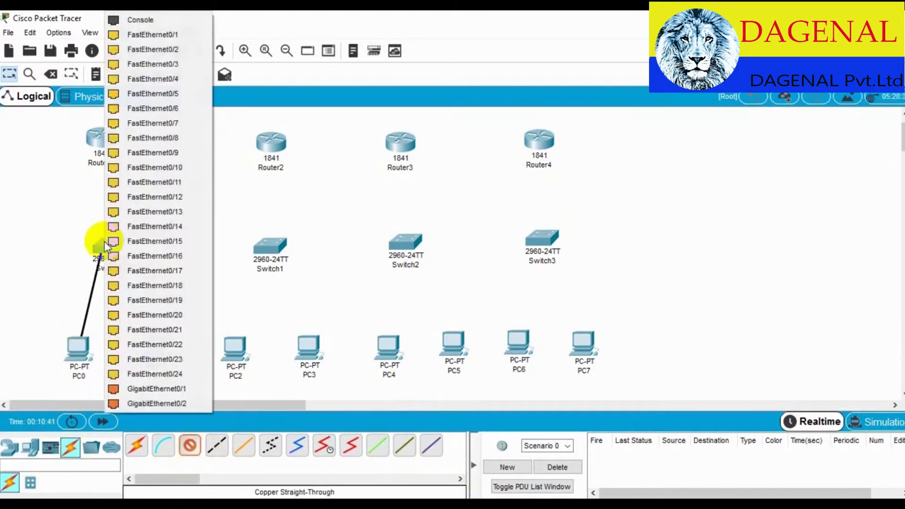
{"action": "left_click", "coordinate": [139, 34]}
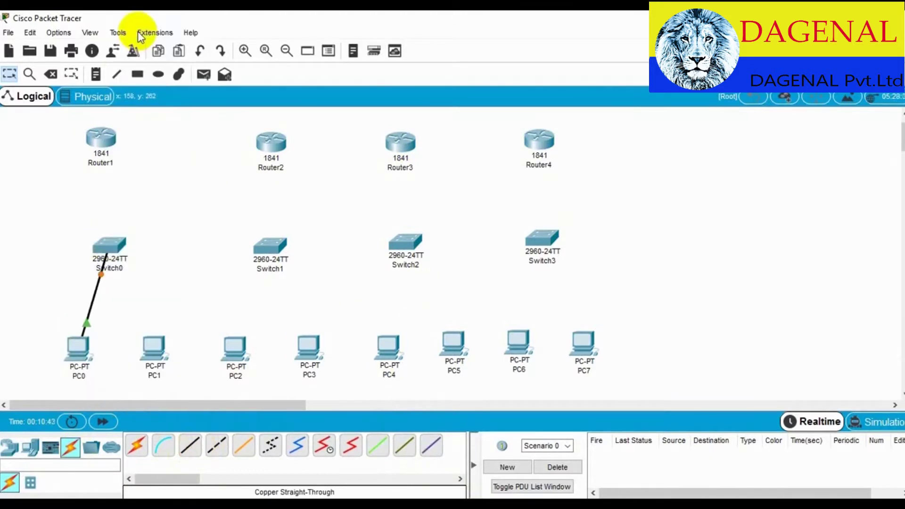
Connect PC1 to FastEthernet0/2 of Switch0 with a copper straight-through cable
{"action": "left_click", "coordinate": [190, 446]}
{"action": "left_click", "coordinate": [153, 345]}
{"action": "left_click", "coordinate": [186, 396]}
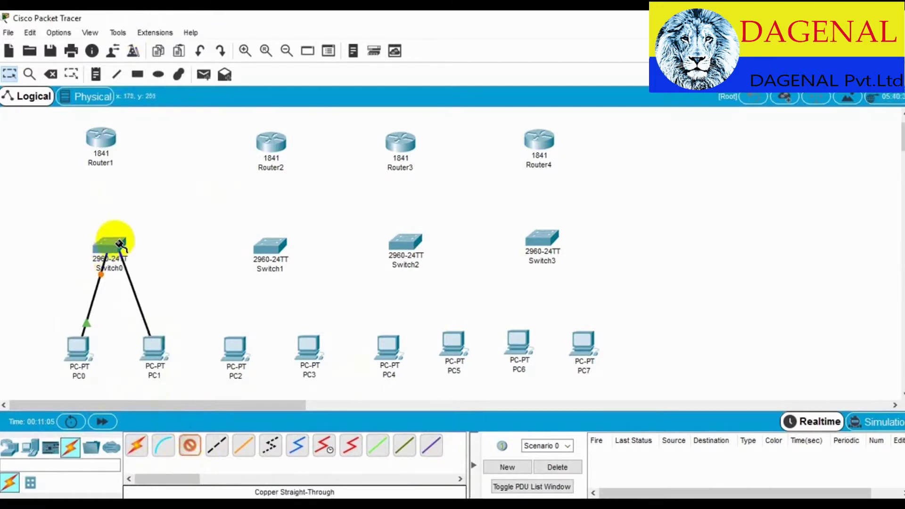
{"action": "left_click", "coordinate": [111, 244]}
{"action": "left_click", "coordinate": [160, 48]}
Connect PC2 to FastEthernet0/1 of Switch1 with a copper straight-through cable
{"action": "left_click", "coordinate": [189, 445]}
{"action": "left_click", "coordinate": [234, 345]}
{"action": "left_click", "coordinate": [250, 395]}
{"action": "left_click", "coordinate": [269, 241]}
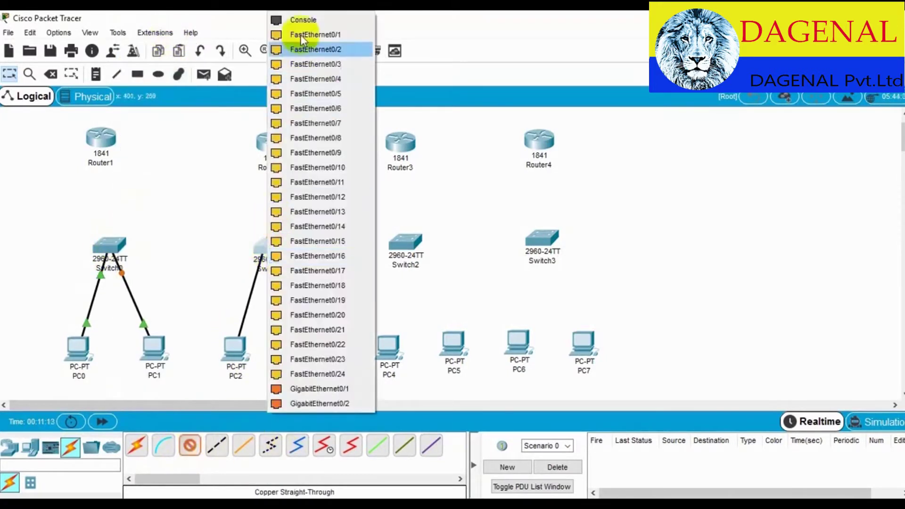
{"action": "left_click", "coordinate": [300, 35]}
Connect PC3 to the next free FastEthernet port of Switch1 with a copper straight-through cable
{"action": "left_click", "coordinate": [190, 446]}
{"action": "left_click", "coordinate": [324, 343]}
{"action": "left_click", "coordinate": [343, 394]}
{"action": "left_click", "coordinate": [271, 241]}
{"action": "left_click", "coordinate": [307, 35]}
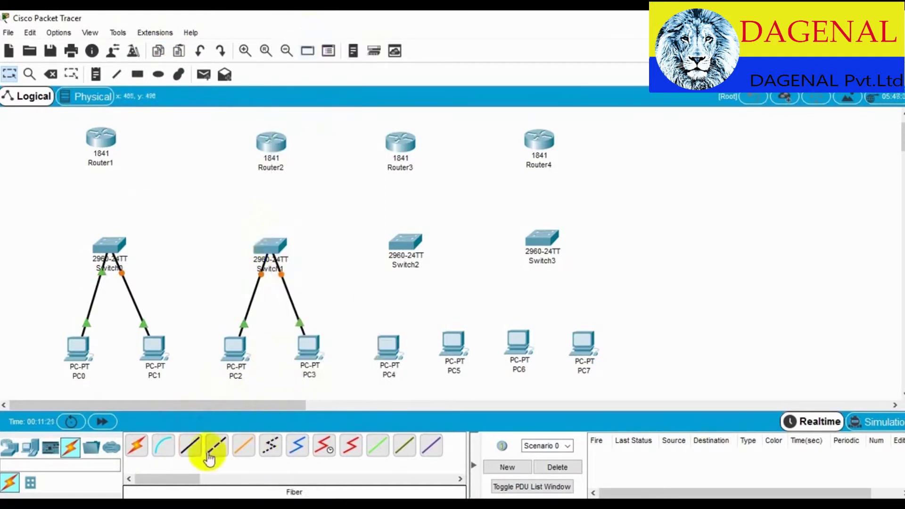
Connect PC4 to a FastEthernet port of Switch2 with a copper straight-through cable
{"action": "left_click", "coordinate": [190, 446]}
{"action": "left_click", "coordinate": [387, 347]}
{"action": "left_click", "coordinate": [417, 396]}
{"action": "left_click", "coordinate": [403, 240]}
{"action": "left_click", "coordinate": [427, 44]}
Connect PC5 to another FastEthernet port of Switch2 with a copper straight-through cable
{"action": "left_click", "coordinate": [190, 445]}
{"action": "left_click", "coordinate": [452, 343]}
{"action": "left_click", "coordinate": [488, 391]}
{"action": "left_click", "coordinate": [404, 241]}
{"action": "left_click", "coordinate": [434, 46]}
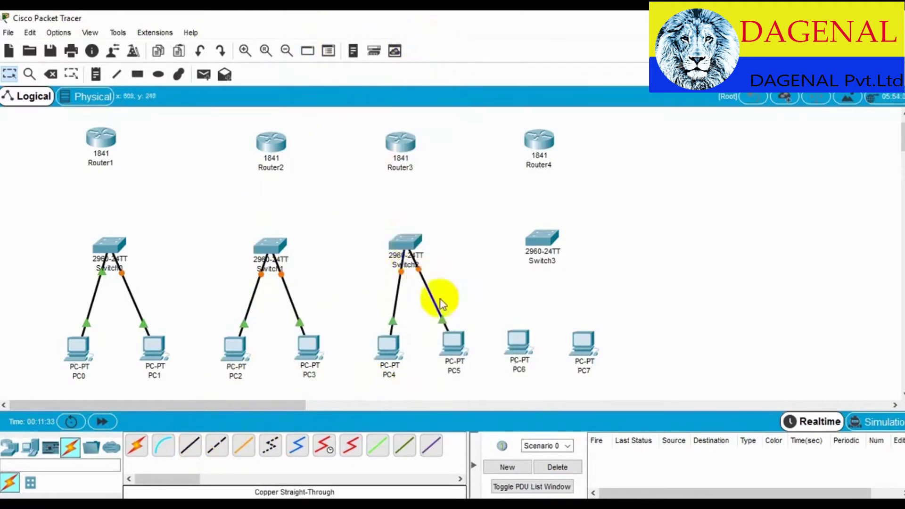
Connect PC6 to a FastEthernet port of Switch3 with a copper straight-through cable
{"action": "left_click", "coordinate": [190, 445]}
{"action": "left_click", "coordinate": [520, 341]}
{"action": "left_click", "coordinate": [563, 388]}
{"action": "left_click", "coordinate": [541, 239]}
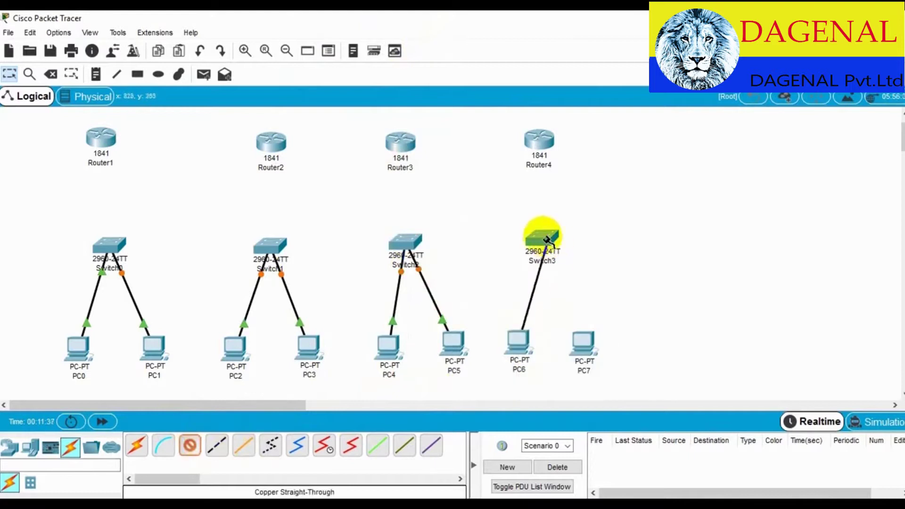
{"action": "left_click", "coordinate": [547, 78]}
Connect PC7 to another FastEthernet port of Switch3 with a copper straight-through cable
{"action": "left_click", "coordinate": [208, 439]}
{"action": "left_click", "coordinate": [580, 337]}
{"action": "left_click", "coordinate": [593, 391]}
{"action": "left_click", "coordinate": [542, 238]}
{"action": "left_click", "coordinate": [556, 50]}
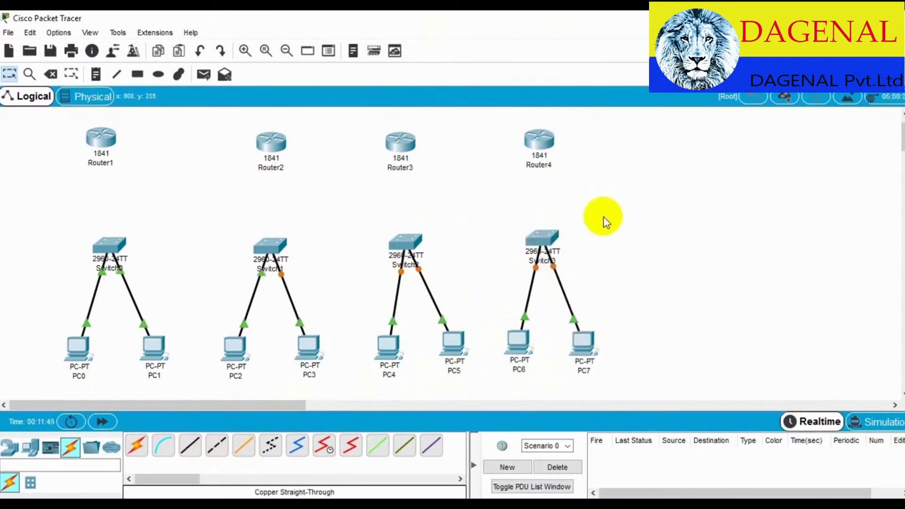
Shift Switch3, PC7, PC6 and Switch2 to widen the layout, and align Router3 and Router4 above their switches
{"action": "left_click_drag", "start_coordinate": [545, 238], "coordinate": [579, 232]}
{"action": "left_click_drag", "start_coordinate": [598, 348], "coordinate": [626, 343]}
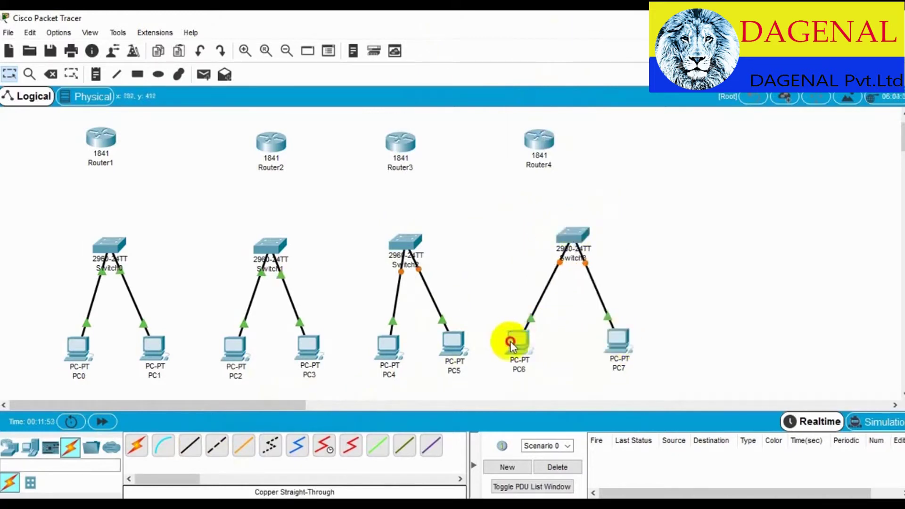
{"action": "left_click_drag", "start_coordinate": [513, 343], "coordinate": [525, 346]}
{"action": "left_click_drag", "start_coordinate": [403, 240], "coordinate": [418, 239]}
{"action": "left_click", "coordinate": [266, 254]}
{"action": "left_click_drag", "start_coordinate": [400, 144], "coordinate": [414, 143]}
{"action": "left_click_drag", "start_coordinate": [532, 146], "coordinate": [560, 148]}
{"action": "left_click", "coordinate": [269, 141]}
Connect Switch0 to FastEthernet0/0 of Router1 with a copper straight-through cable
{"action": "left_click", "coordinate": [190, 446]}
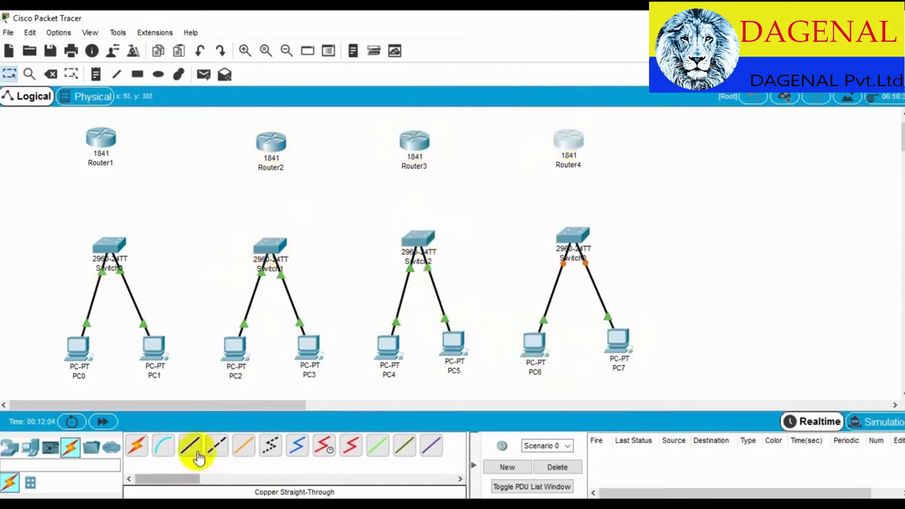
{"action": "left_click", "coordinate": [115, 245]}
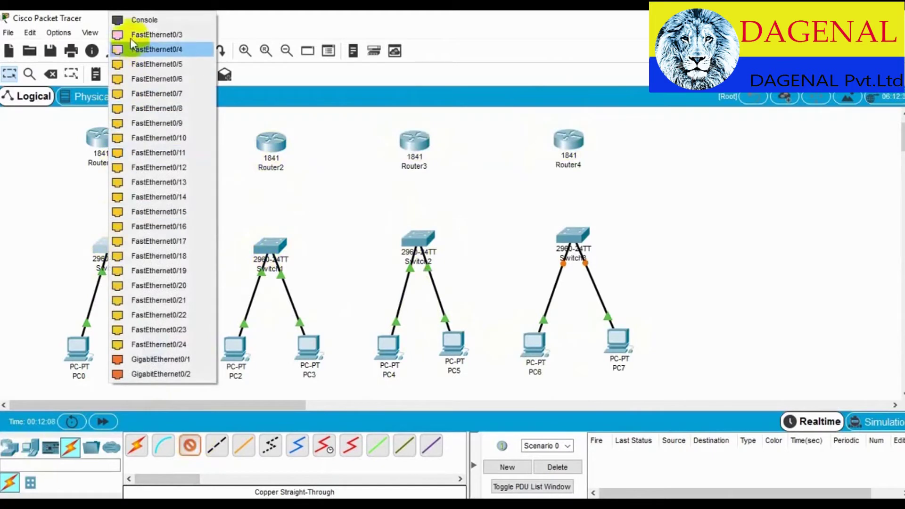
{"action": "left_click", "coordinate": [142, 48]}
{"action": "left_click", "coordinate": [101, 138]}
{"action": "left_click", "coordinate": [124, 173]}
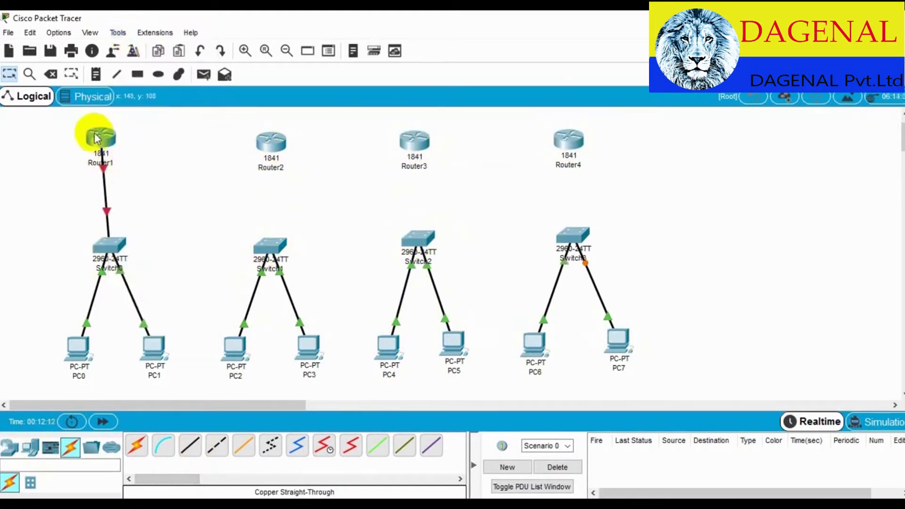
Connect Switch1 to FastEthernet0/0 of Router2 with a copper straight-through cable
{"action": "left_click", "coordinate": [190, 445]}
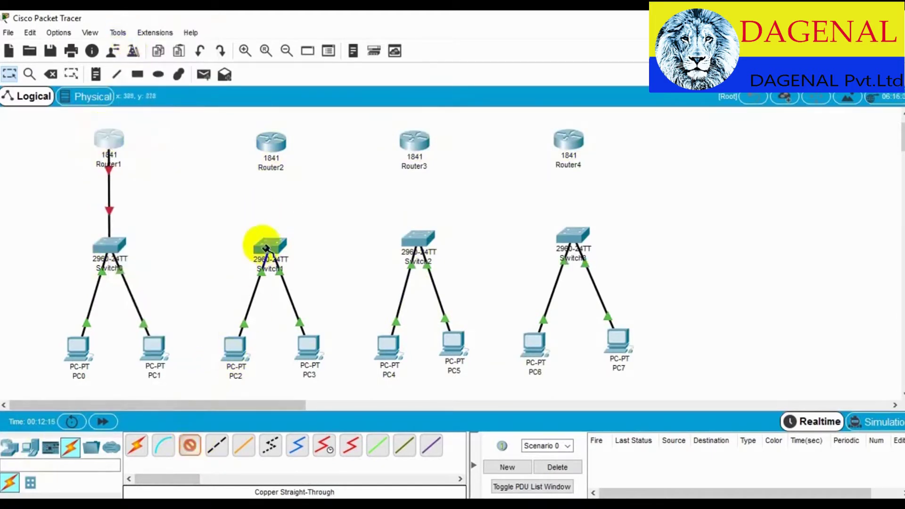
{"action": "left_click", "coordinate": [264, 245]}
{"action": "left_click", "coordinate": [276, 99]}
{"action": "left_click", "coordinate": [270, 142]}
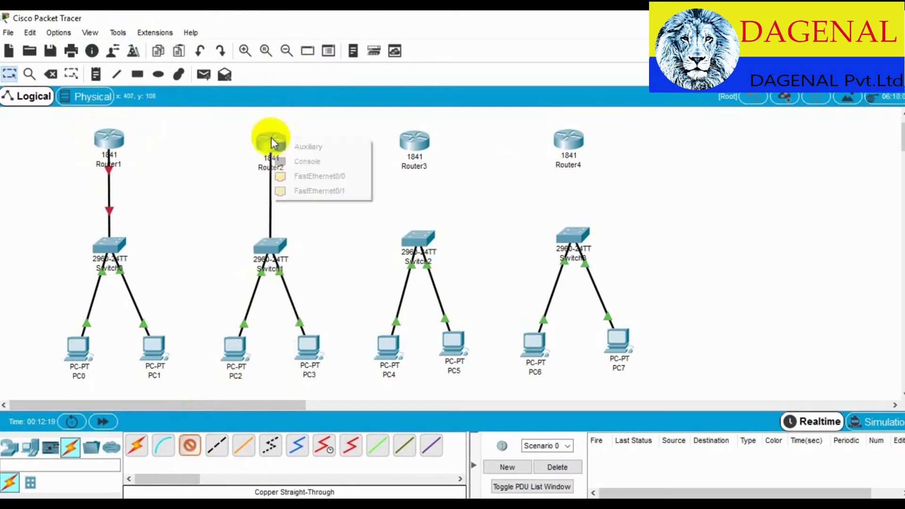
{"action": "left_click", "coordinate": [282, 173]}
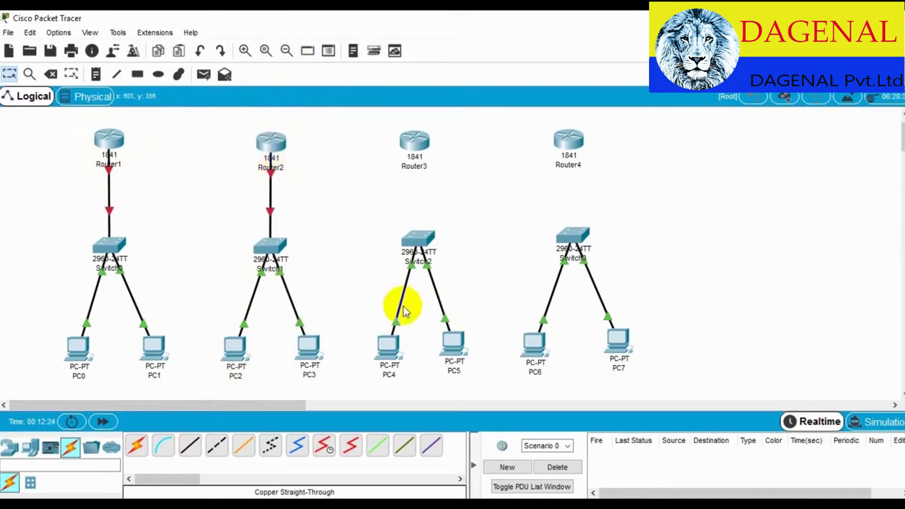
Connect Switch2 to a FastEthernet port of Router3 with a copper straight-through cable
{"action": "left_click", "coordinate": [190, 445]}
{"action": "left_click", "coordinate": [418, 238]}
{"action": "left_click", "coordinate": [440, 36]}
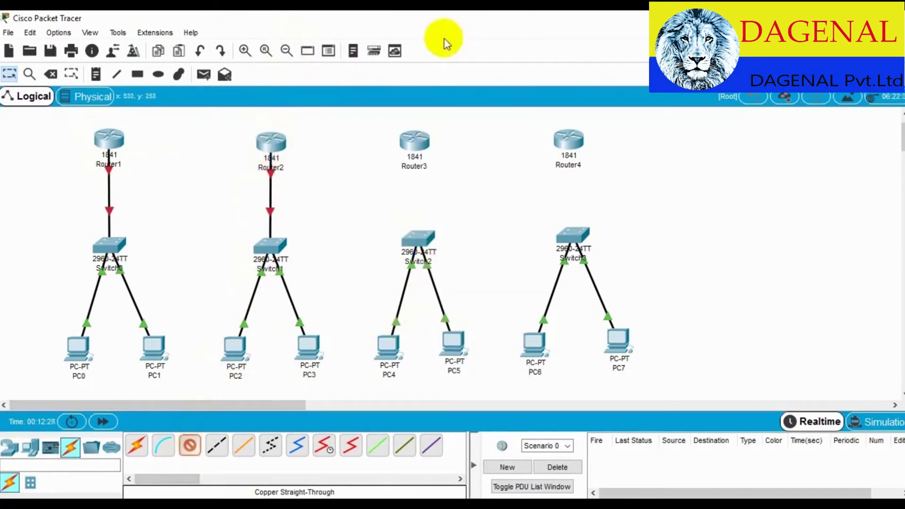
{"action": "left_click", "coordinate": [414, 139]}
{"action": "left_click", "coordinate": [442, 181]}
Connect Switch3 to a FastEthernet port of Router4 with a copper straight-through cable
{"action": "left_click", "coordinate": [190, 446]}
{"action": "left_click", "coordinate": [572, 236]}
{"action": "left_click", "coordinate": [589, 36]}
{"action": "left_click", "coordinate": [568, 139]}
{"action": "left_click", "coordinate": [603, 176]}
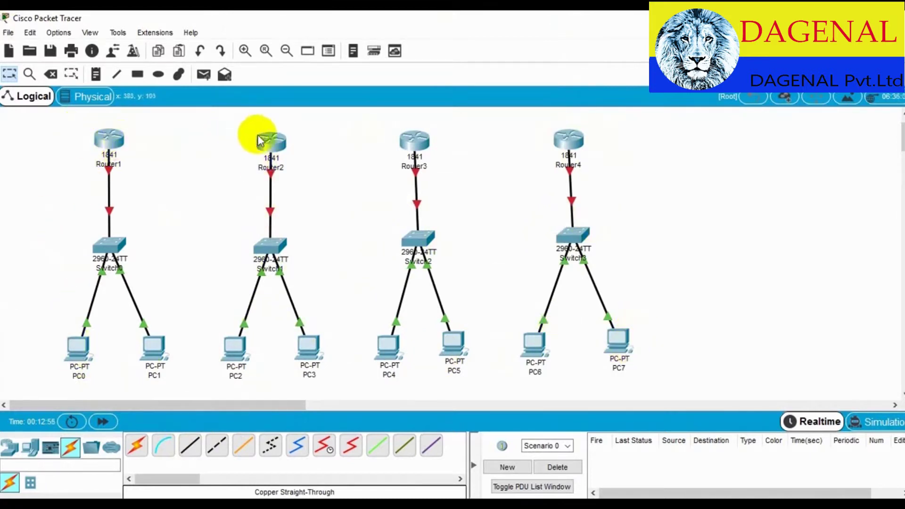
Check which interfaces Router2 offers in its configuration, and close the router window
{"action": "left_click", "coordinate": [273, 144]}
{"action": "left_click", "coordinate": [337, 98]}
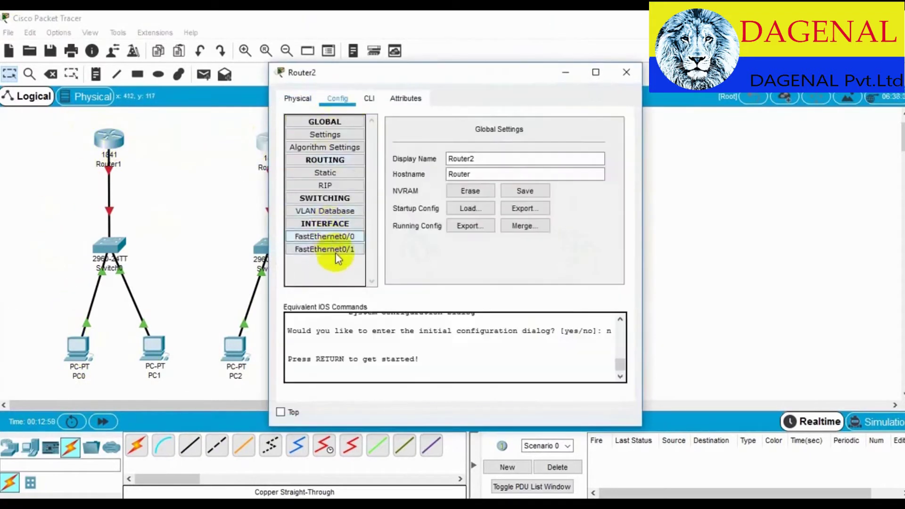
{"action": "left_click", "coordinate": [627, 72]}
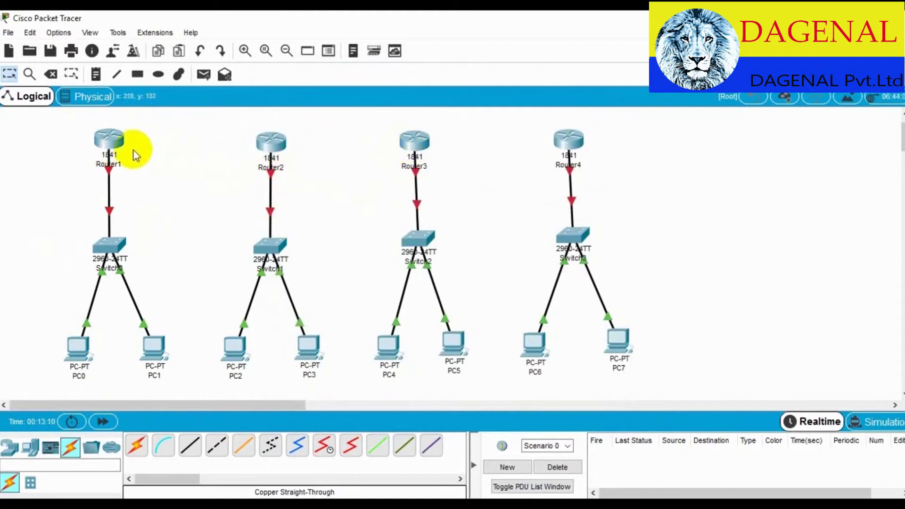
Install a WIC-2T serial module in Router2's empty slot next to the power switch
{"action": "left_click", "coordinate": [264, 145]}
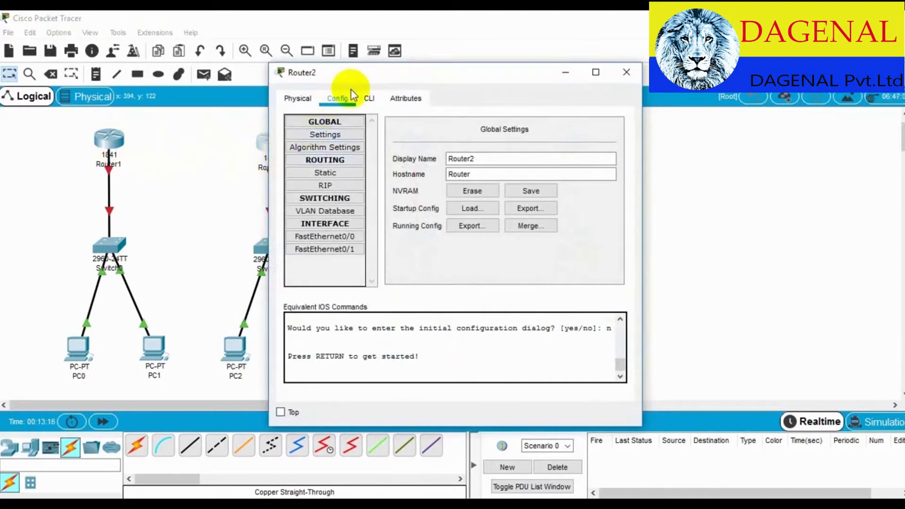
{"action": "left_click", "coordinate": [297, 98]}
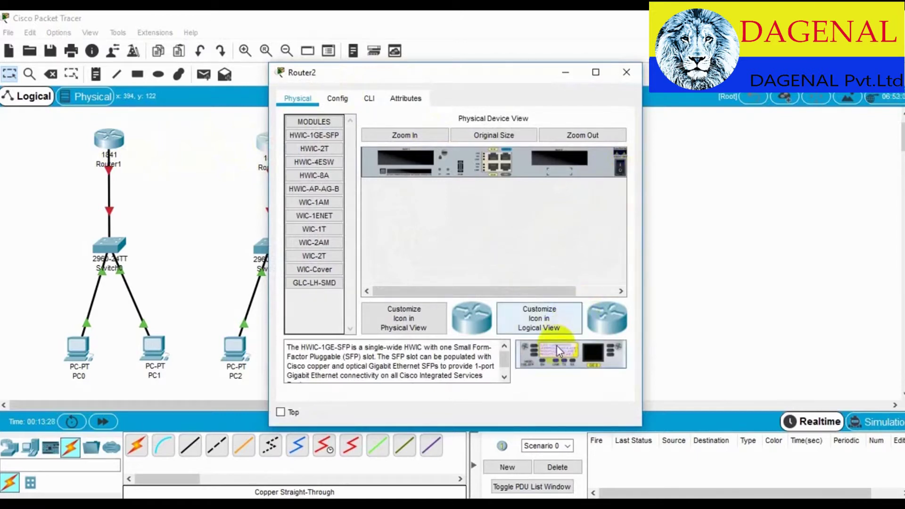
{"action": "left_click", "coordinate": [323, 257]}
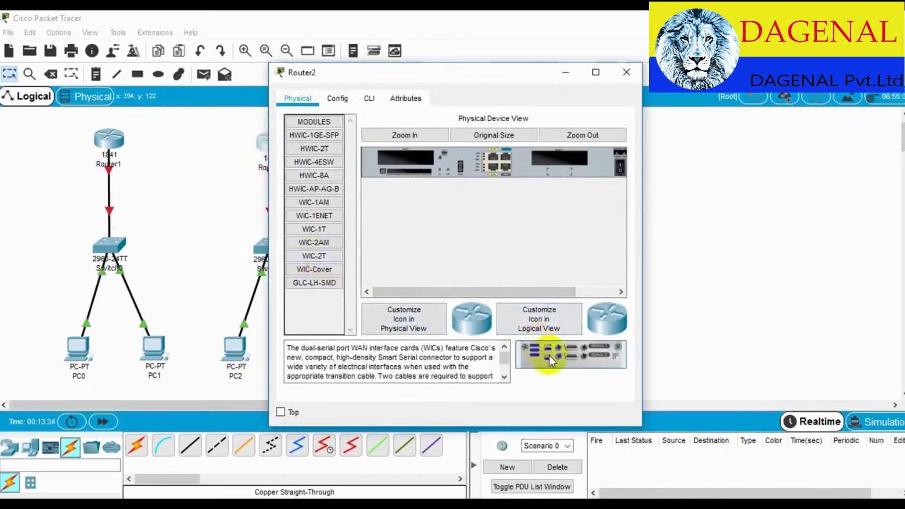
{"action": "left_click_drag", "start_coordinate": [549, 355], "coordinate": [562, 159]}
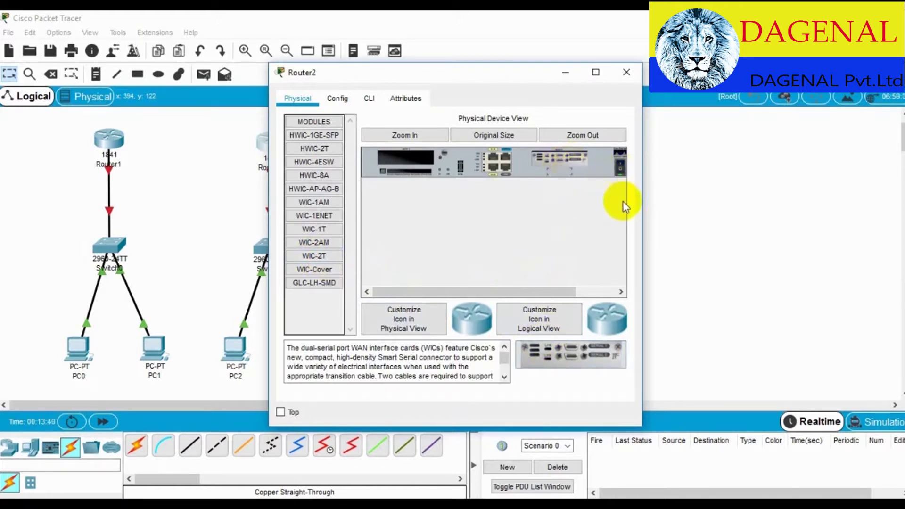
Check Router2's configuration for the added serial interfaces, dismissing the boot notice, and close the router window
{"action": "left_click", "coordinate": [339, 99]}
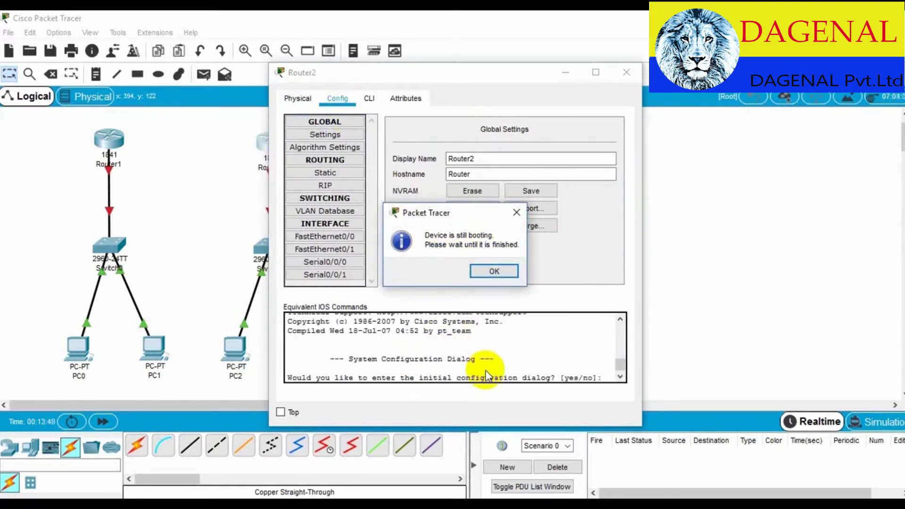
{"action": "left_click", "coordinate": [504, 269]}
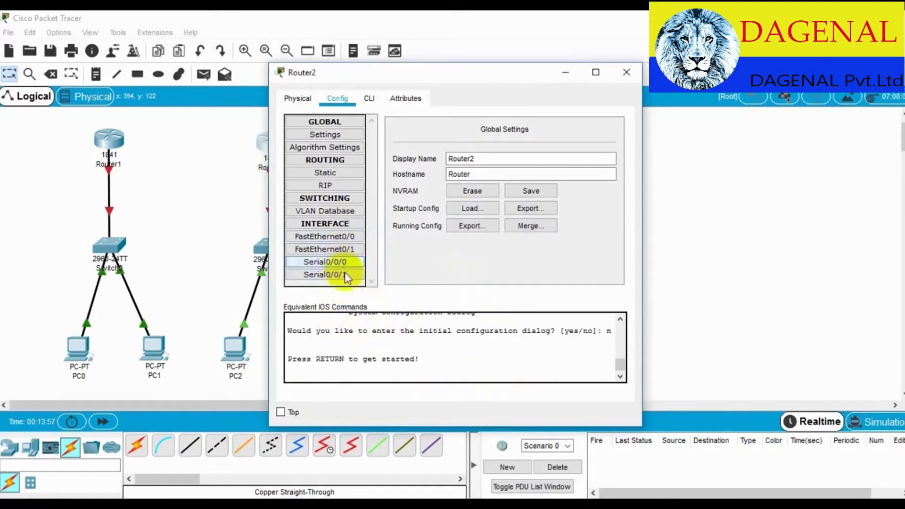
{"action": "left_click", "coordinate": [626, 77]}
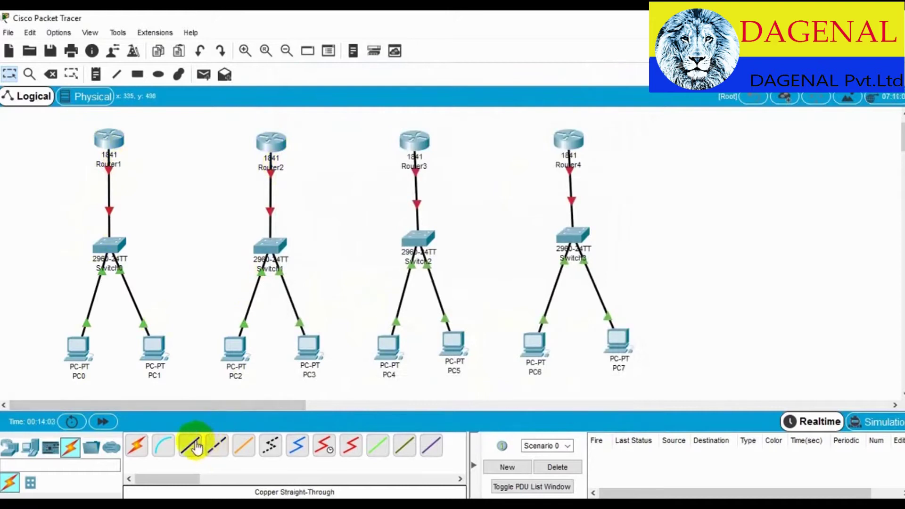
Try to link Router1's FastEthernet0/1 to Router2's Serial0/0/0 with a copper straight-through cable, and return to the selection tool
{"action": "left_click", "coordinate": [191, 445]}
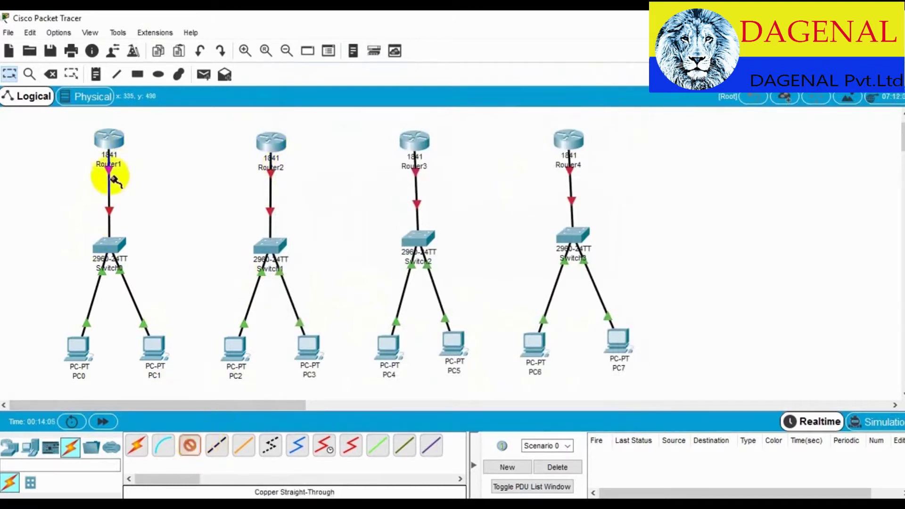
{"action": "left_click", "coordinate": [107, 141]}
{"action": "left_click", "coordinate": [140, 182]}
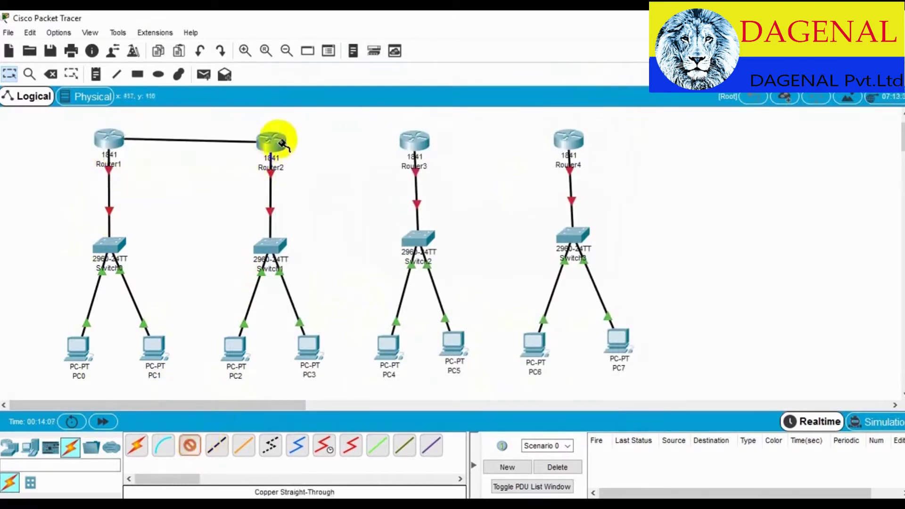
{"action": "left_click", "coordinate": [270, 137]}
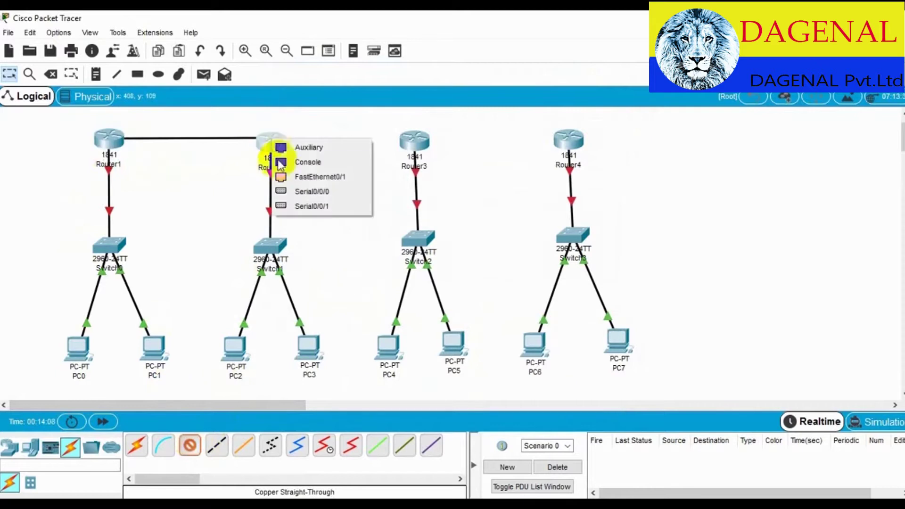
{"action": "left_click", "coordinate": [289, 190]}
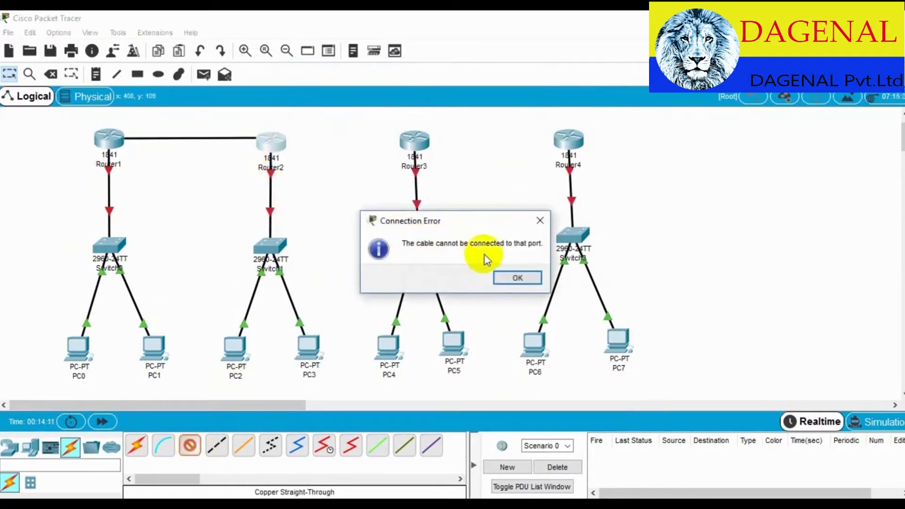
{"action": "left_click", "coordinate": [497, 278]}
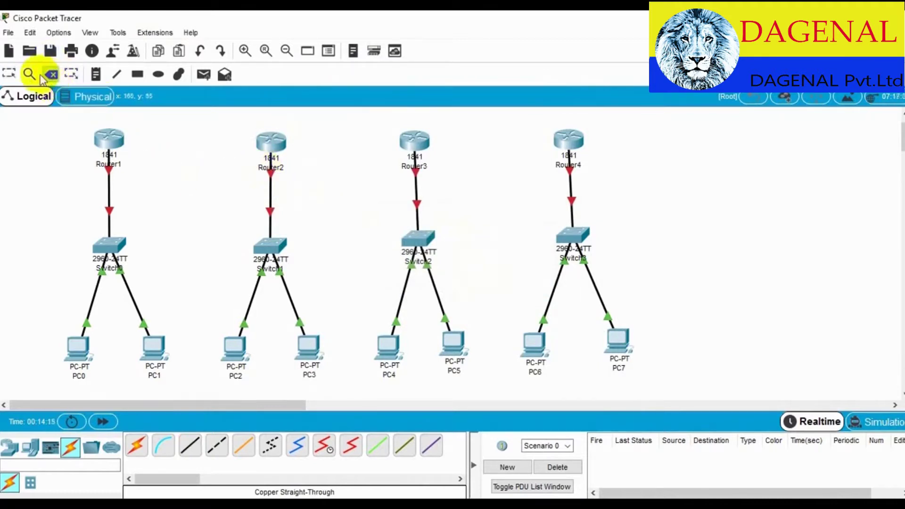
{"action": "left_click", "coordinate": [10, 73]}
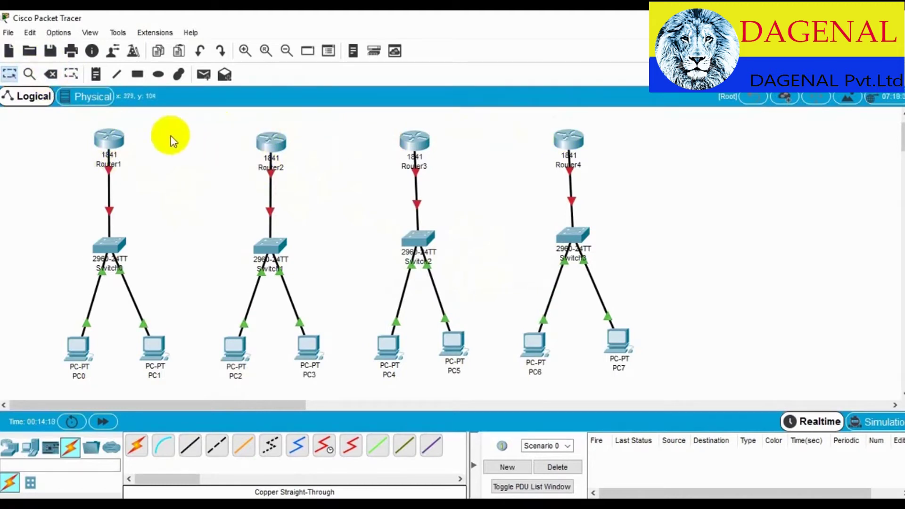
Power off Router1, install a WIC-2T serial module in its empty slot next to the power switch, and power it back on
{"action": "left_click", "coordinate": [112, 141]}
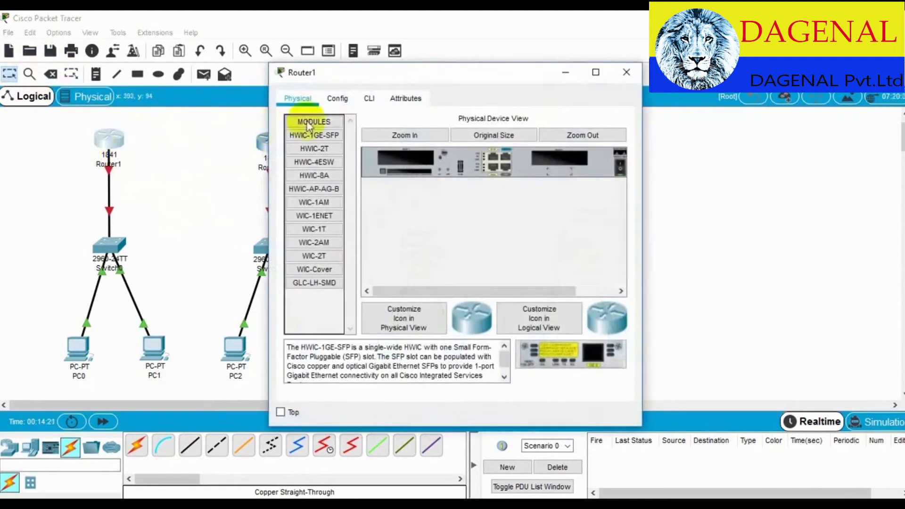
{"action": "left_click", "coordinate": [347, 104]}
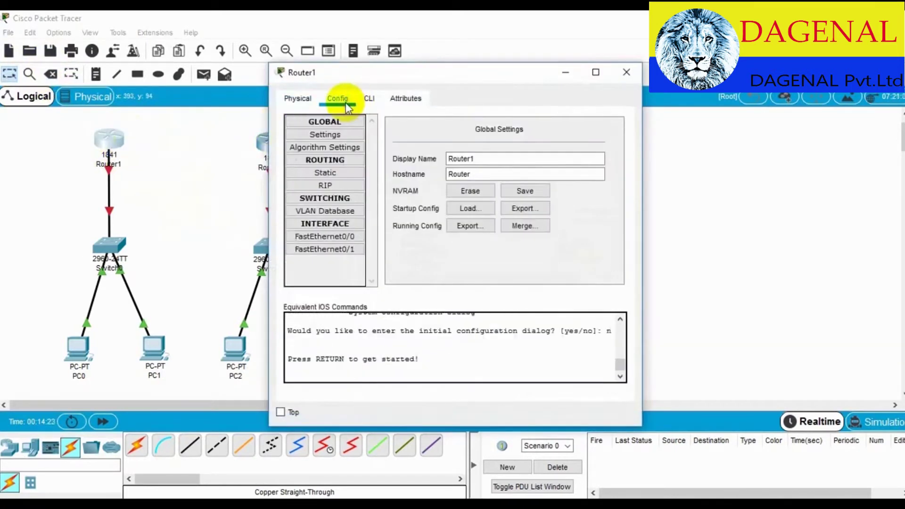
{"action": "left_click", "coordinate": [297, 105]}
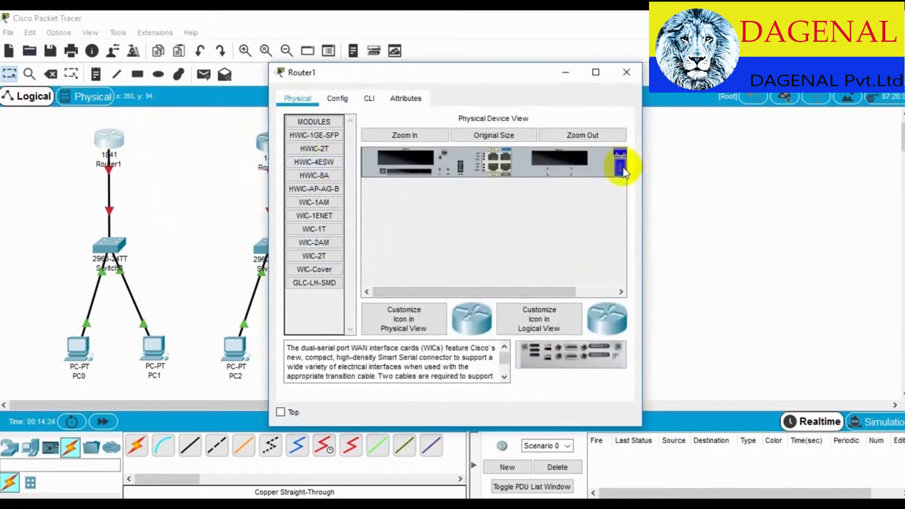
{"action": "left_click_drag", "start_coordinate": [601, 337], "coordinate": [553, 160]}
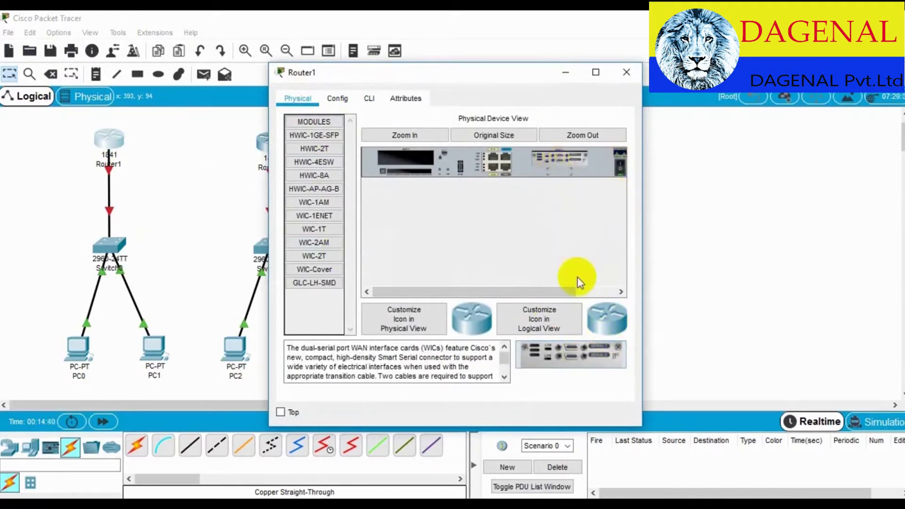
Check Router1's configuration for the added serial interfaces, dismissing the boot notice, and close the router window
{"action": "left_click", "coordinate": [349, 101]}
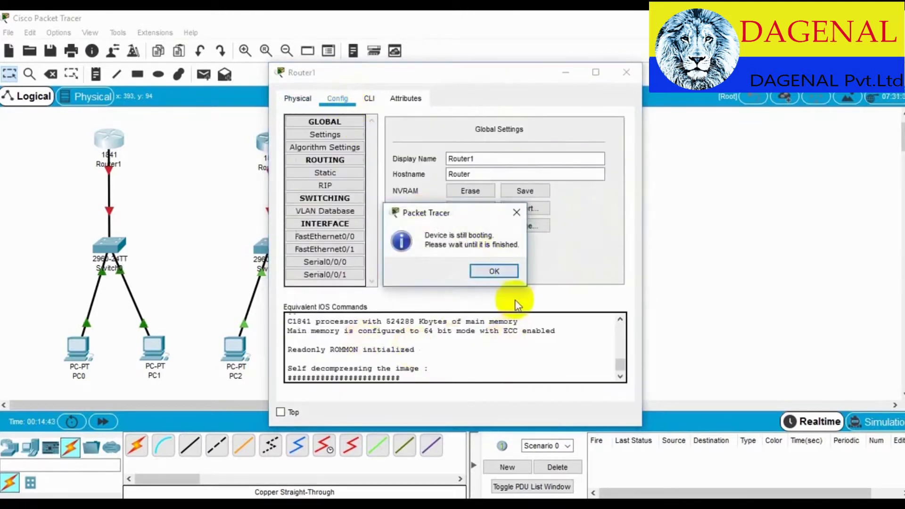
{"action": "left_click", "coordinate": [499, 270]}
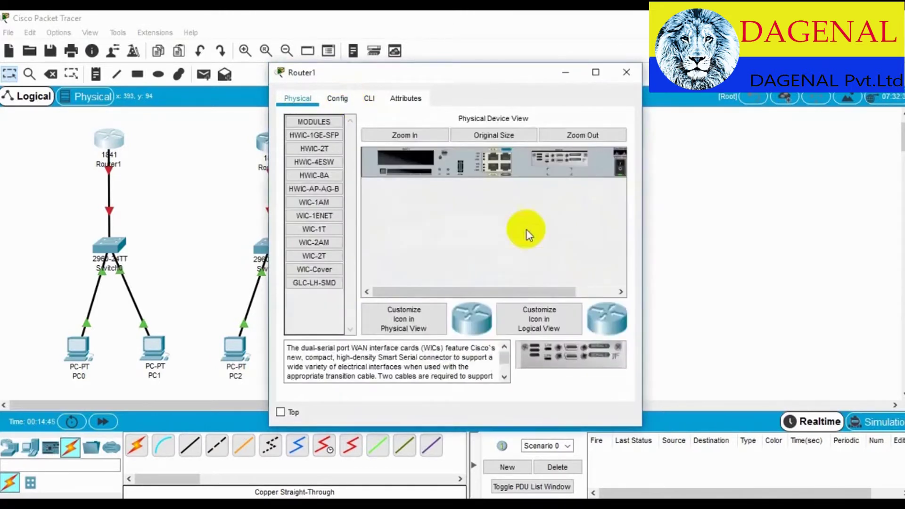
{"action": "left_click", "coordinate": [624, 79]}
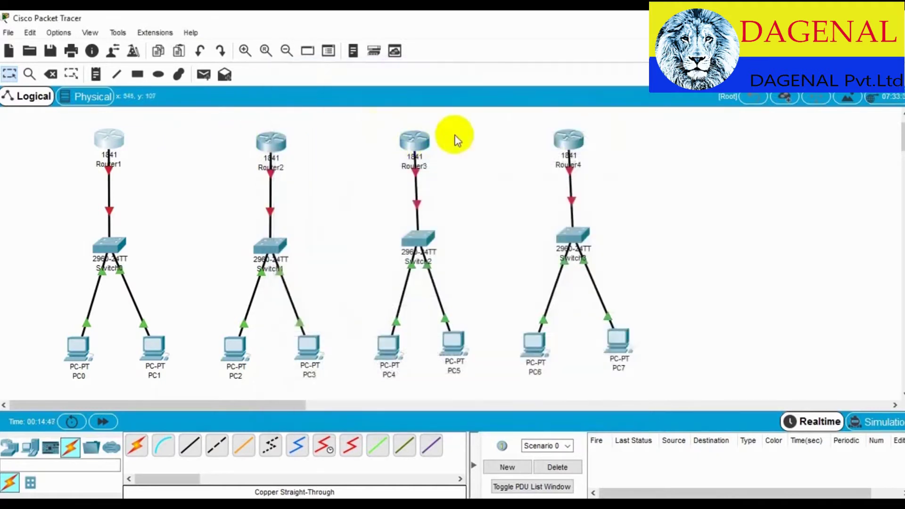
Power off Router3, install a WIC-2T module in the slot next to the power switch, restart the router and close its window
{"action": "left_click", "coordinate": [418, 138]}
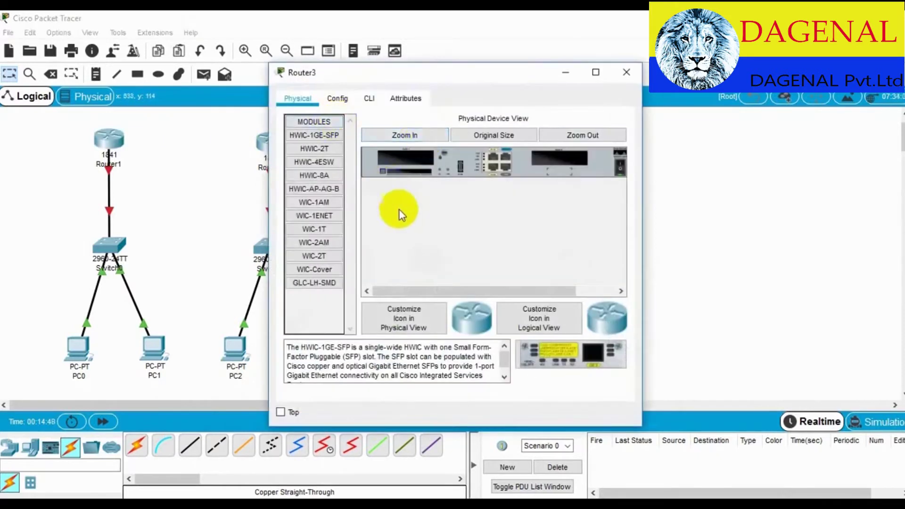
{"action": "left_click", "coordinate": [327, 256]}
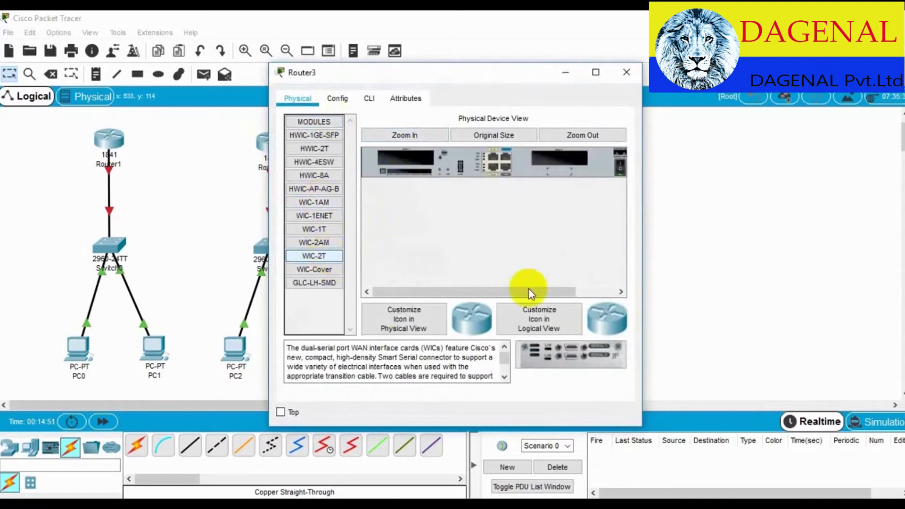
{"action": "left_click_drag", "start_coordinate": [585, 355], "coordinate": [615, 169]}
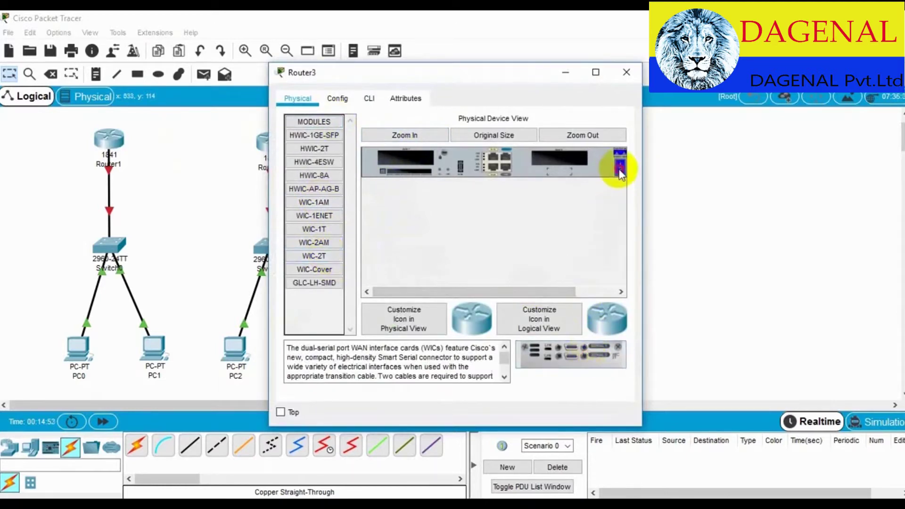
{"action": "left_click_drag", "start_coordinate": [606, 352], "coordinate": [564, 166]}
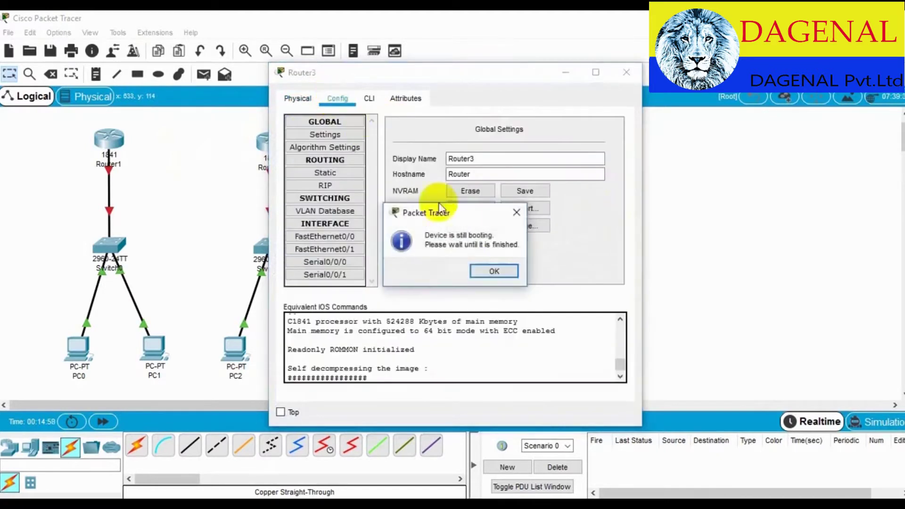
{"action": "left_click", "coordinate": [492, 275]}
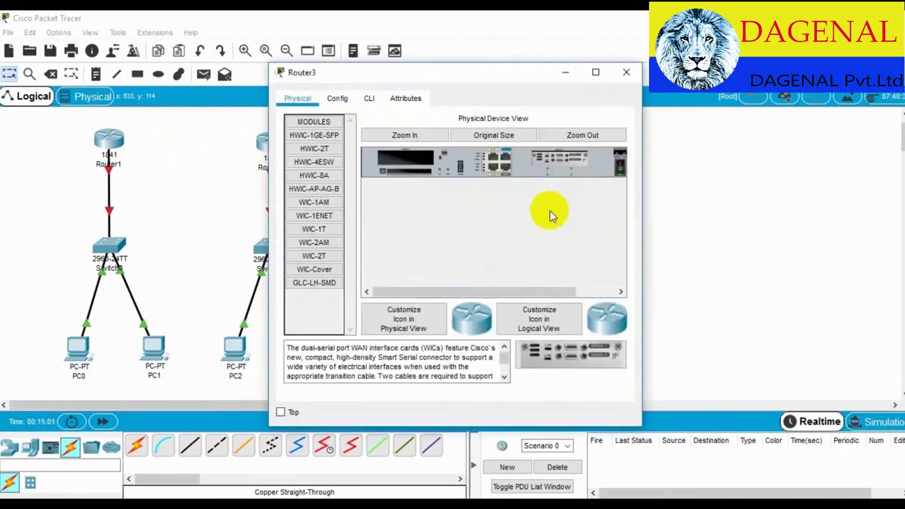
{"action": "left_click", "coordinate": [625, 72]}
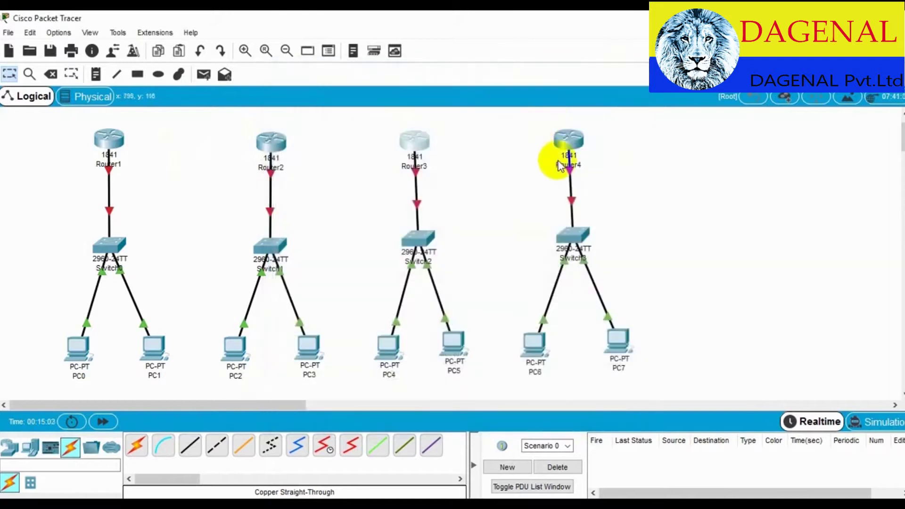
Power off Router4, install a WIC-2T module in the slot next to the power switch, and power the router back on
{"action": "left_click", "coordinate": [569, 139]}
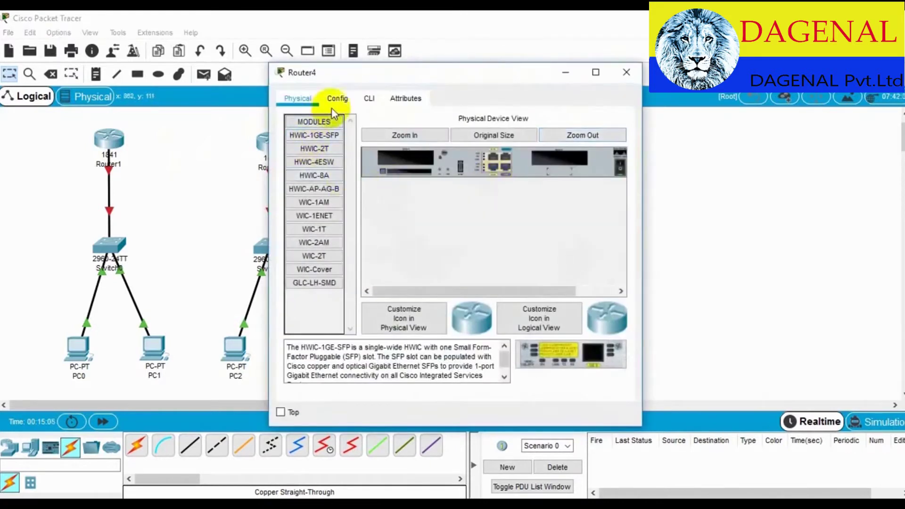
{"action": "left_click", "coordinate": [327, 256]}
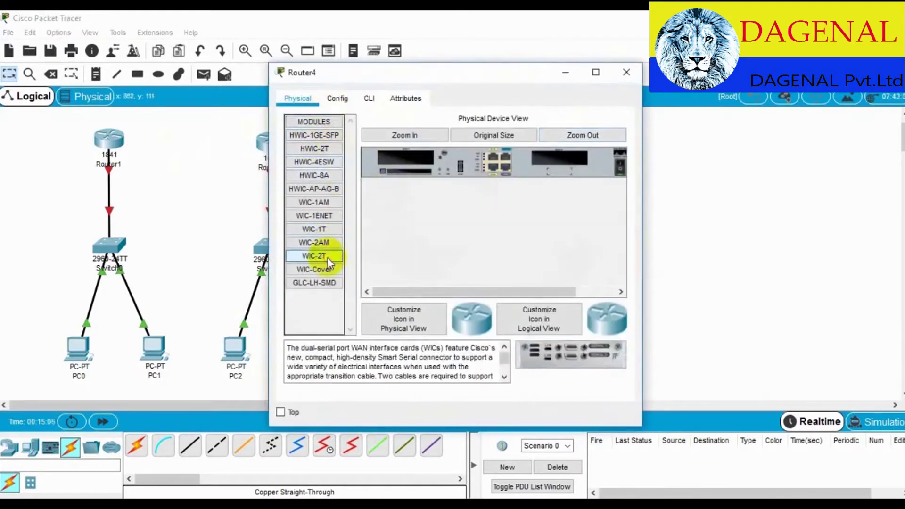
{"action": "left_click", "coordinate": [620, 167]}
{"action": "left_click_drag", "start_coordinate": [578, 348], "coordinate": [560, 166]}
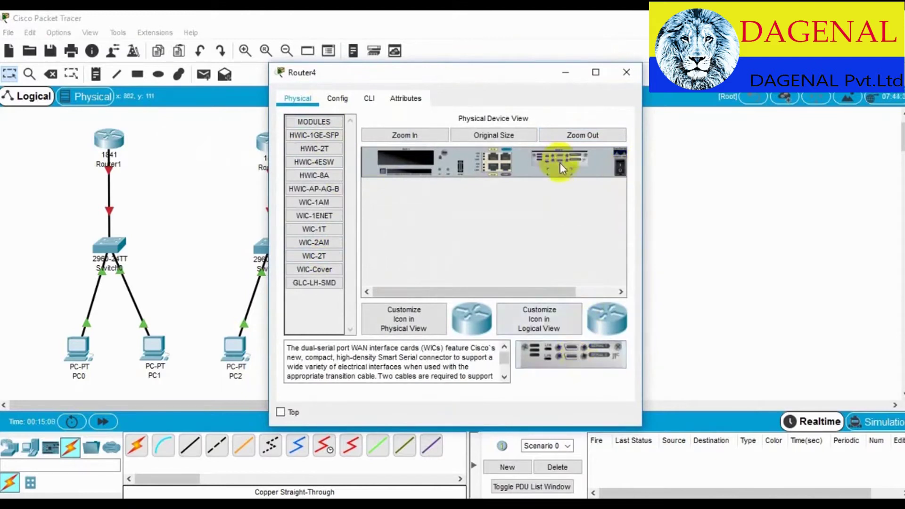
{"action": "left_click", "coordinate": [620, 169]}
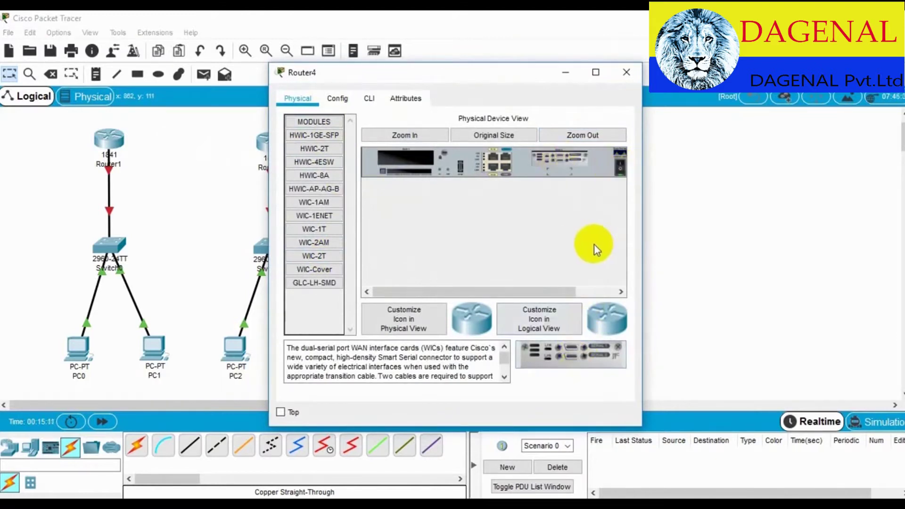
Check Router4's configuration for the added serial interfaces, dismissing the boot notices, and close the router window
{"action": "left_click", "coordinate": [347, 102]}
{"action": "left_click", "coordinate": [496, 269]}
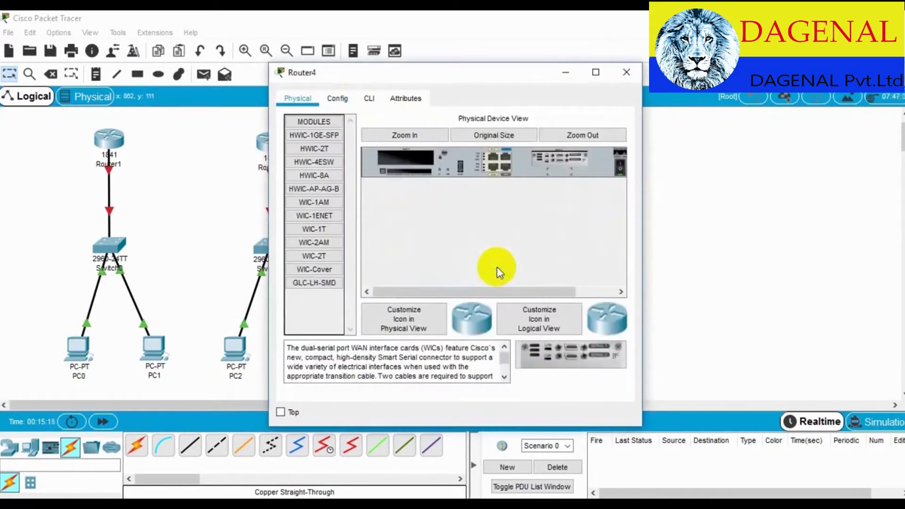
{"action": "left_click", "coordinate": [341, 99]}
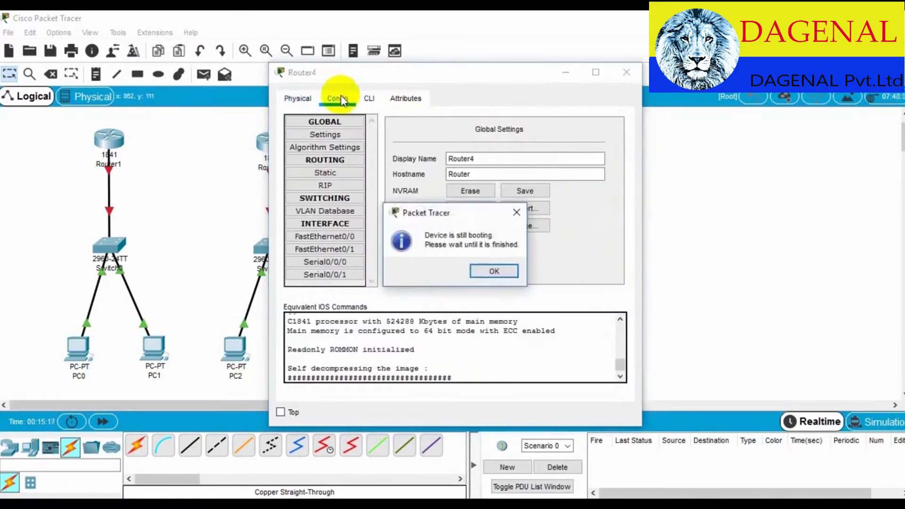
{"action": "left_click", "coordinate": [494, 270]}
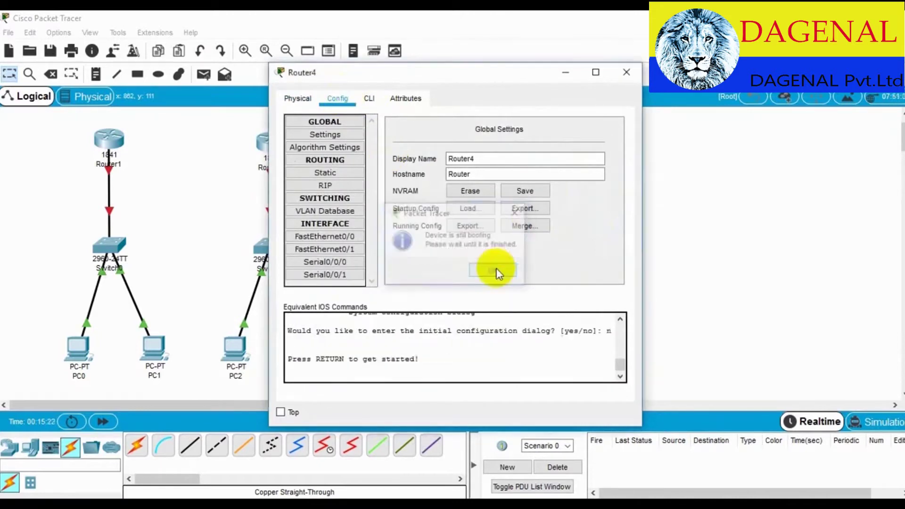
{"action": "left_click", "coordinate": [625, 74]}
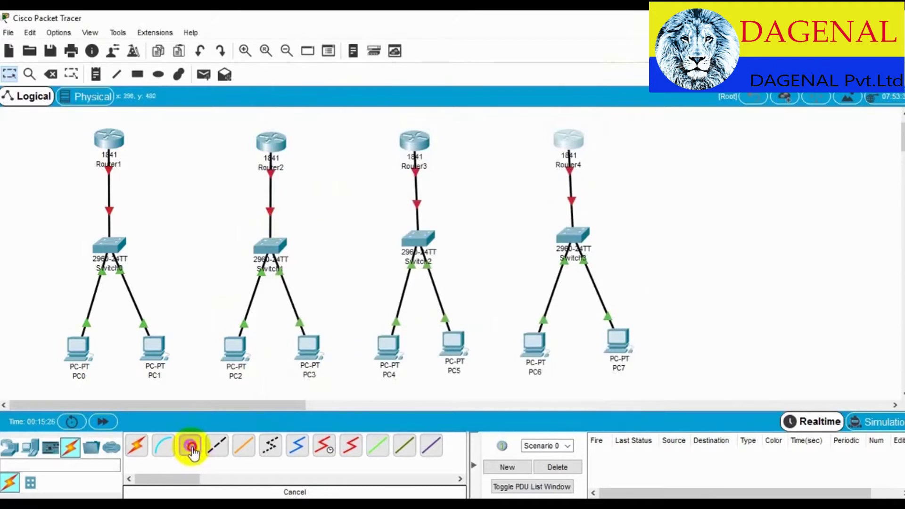
Try to attach a copper cross-over cable to Router1's Serial0/0/0 port, and dismiss the connection error
{"action": "left_click", "coordinate": [217, 446]}
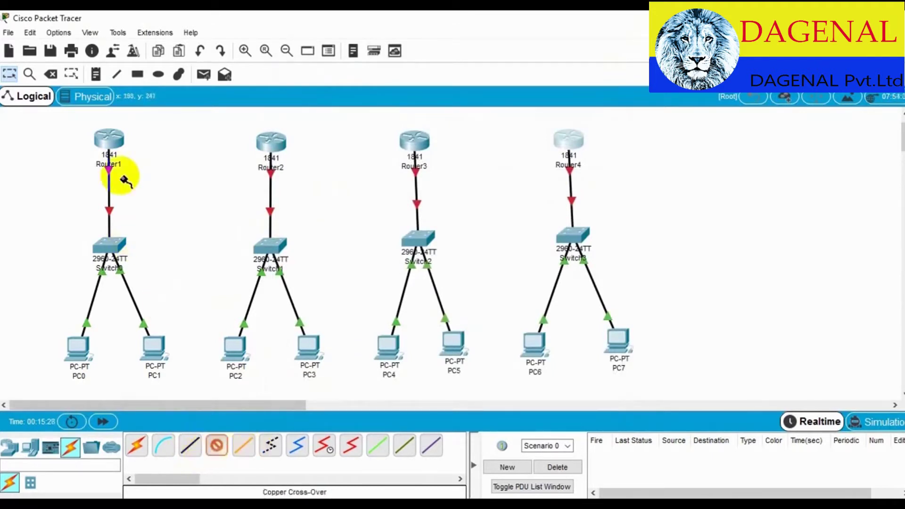
{"action": "left_click", "coordinate": [110, 137]}
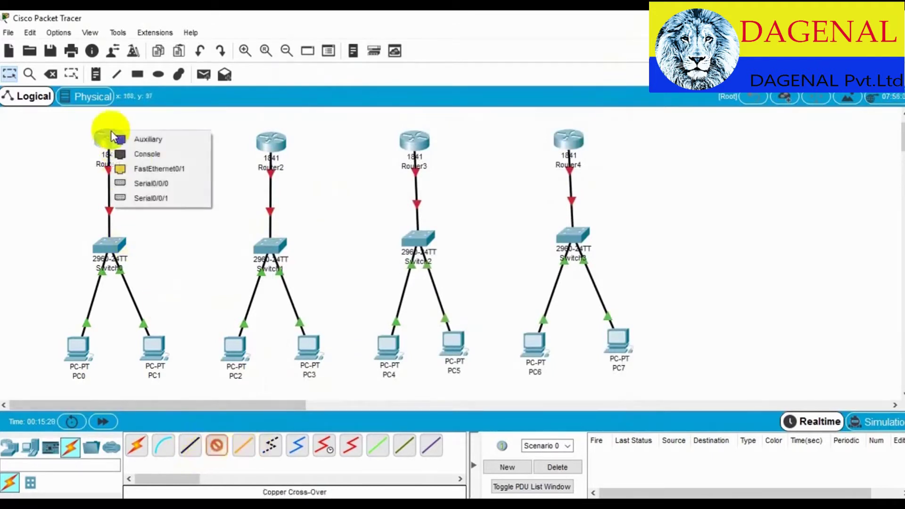
{"action": "left_click", "coordinate": [149, 184]}
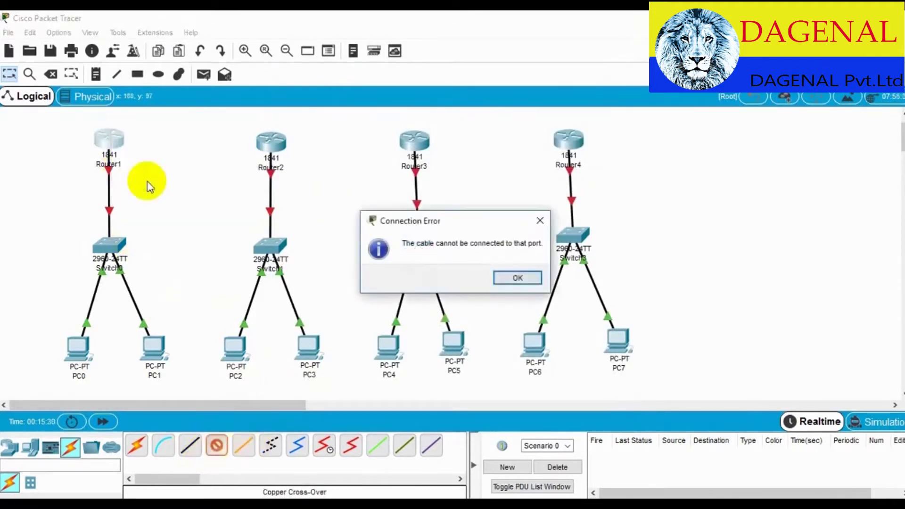
{"action": "left_click", "coordinate": [517, 277]}
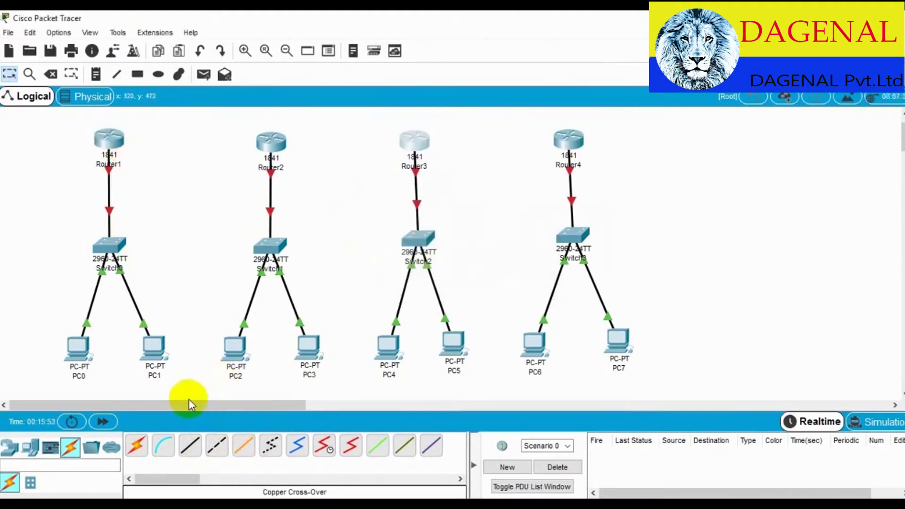
Connect Router1's Serial0/0/0 port to Router2's Serial0/0/0 port with a Serial DTE cable
{"action": "left_click", "coordinate": [355, 447]}
{"action": "left_click", "coordinate": [109, 137]}
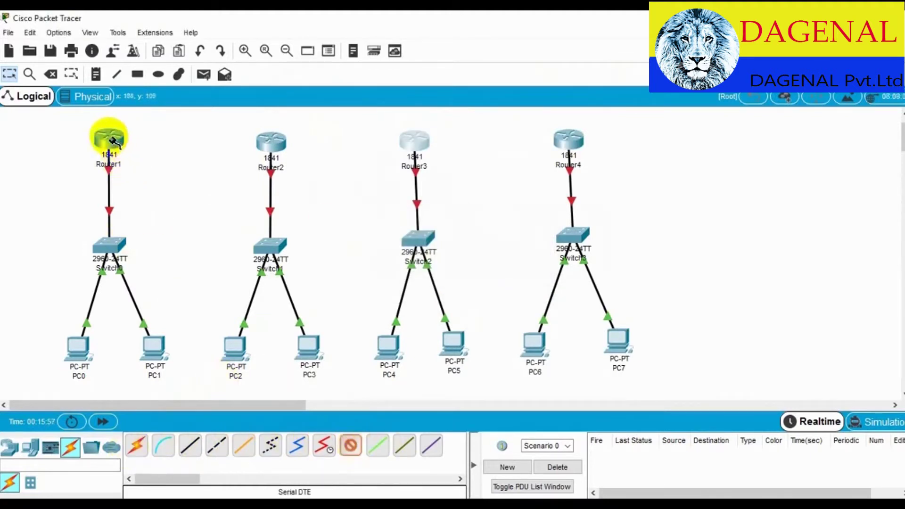
{"action": "left_click", "coordinate": [147, 191]}
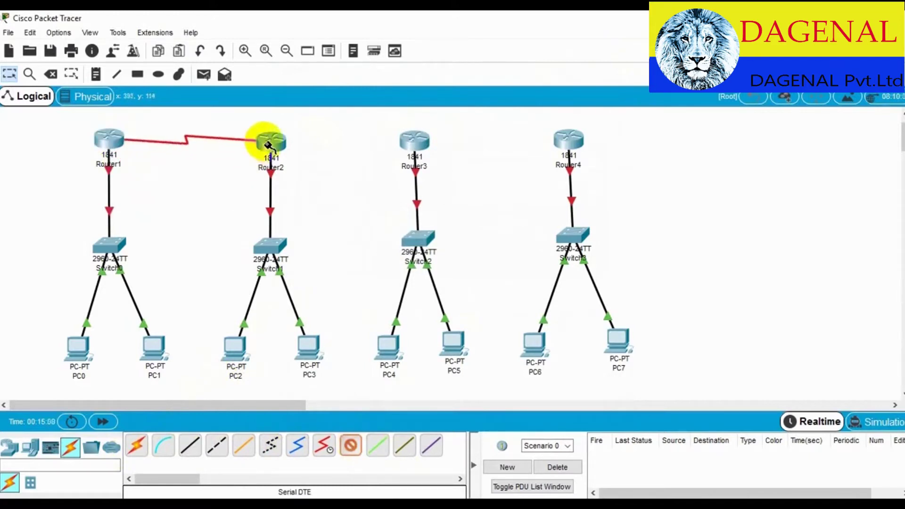
{"action": "left_click", "coordinate": [265, 142]}
{"action": "left_click", "coordinate": [293, 191]}
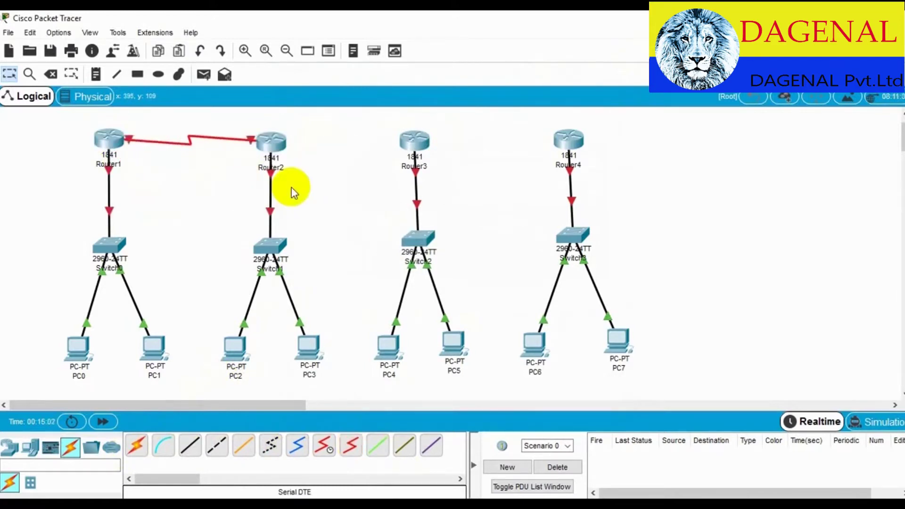
Connect Router2's Serial0/0/1 port to Router3's Serial0/0/0 port with a Serial DTE cable
{"action": "left_click", "coordinate": [356, 445]}
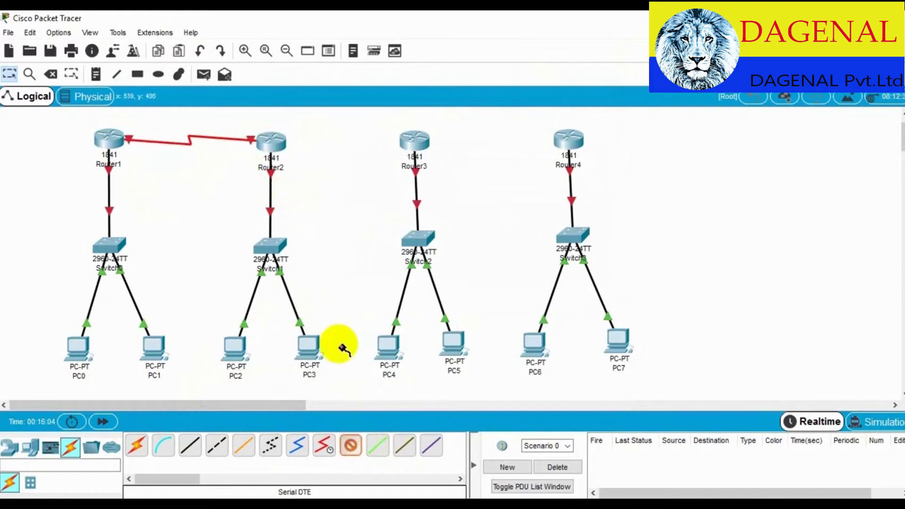
{"action": "left_click", "coordinate": [269, 142]}
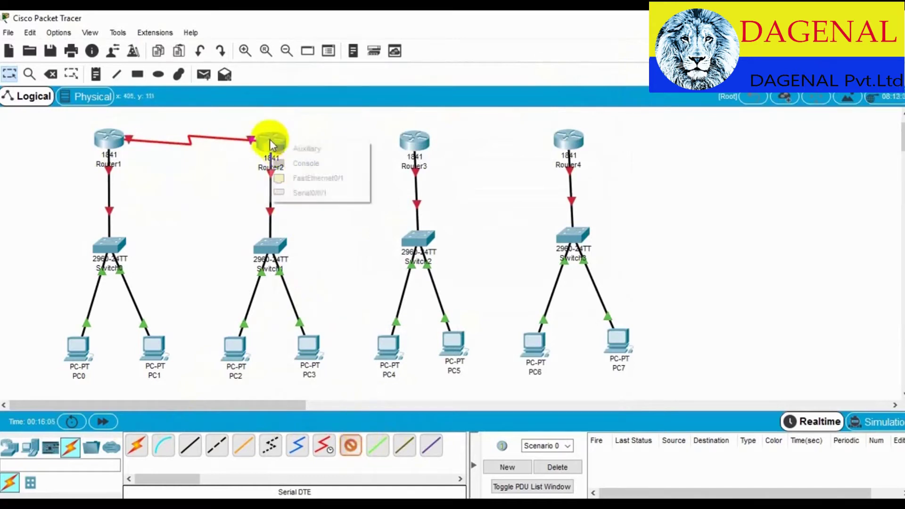
{"action": "left_click", "coordinate": [312, 192]}
{"action": "left_click", "coordinate": [408, 140]}
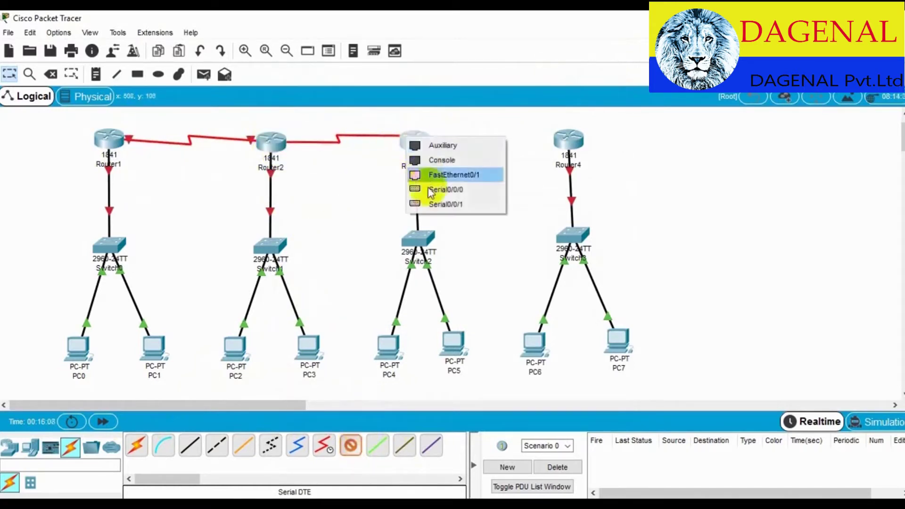
{"action": "left_click", "coordinate": [430, 191]}
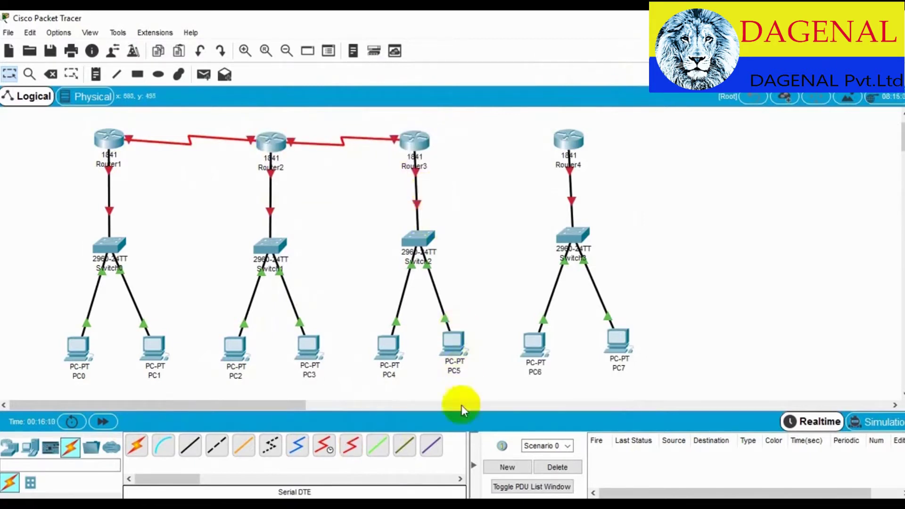
Link Router3's Serial0/0/1 port to Router4's Serial0/0/0 port with a Serial DTE cable
{"action": "left_click", "coordinate": [351, 445]}
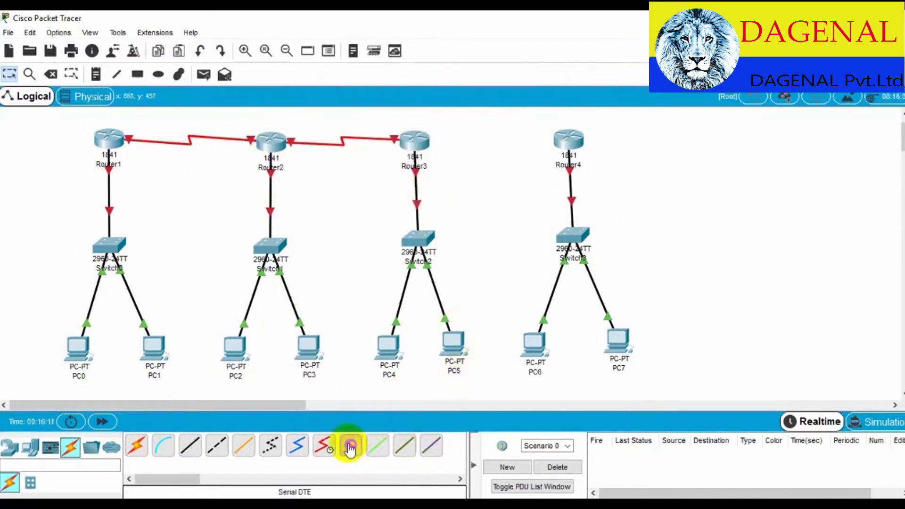
{"action": "left_click", "coordinate": [419, 138]}
{"action": "left_click", "coordinate": [460, 189]}
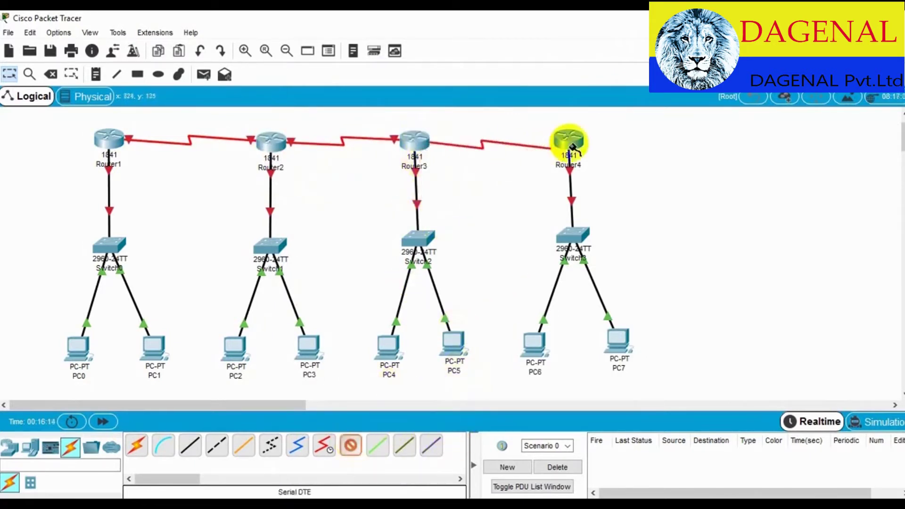
{"action": "left_click", "coordinate": [567, 137]}
{"action": "left_click", "coordinate": [576, 189]}
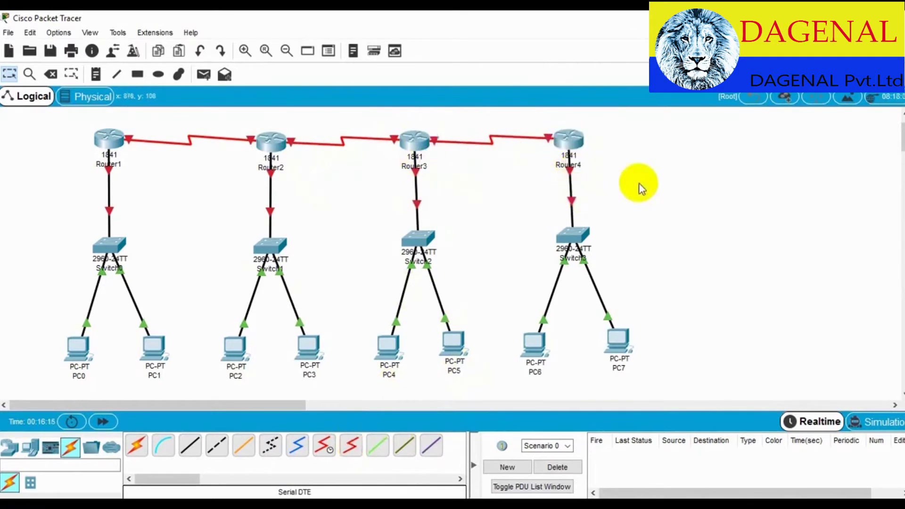
Place a note reading 192.168.1.2 below PC0 and copy its text for reuse
{"action": "left_click", "coordinate": [95, 74]}
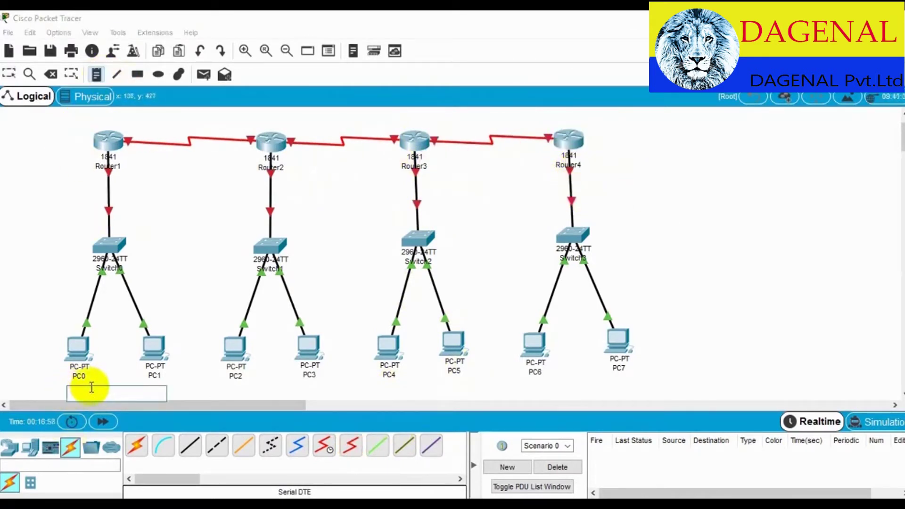
{"action": "left_click", "coordinate": [83, 396]}
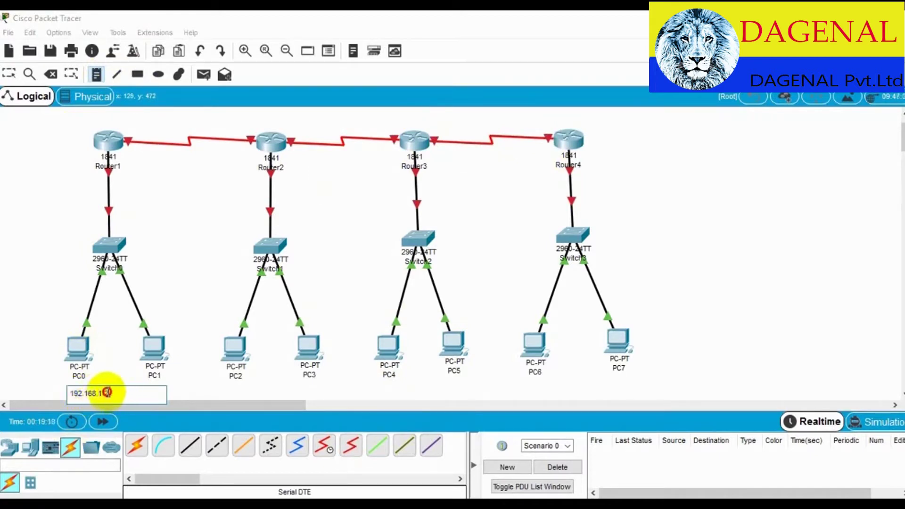
{"action": "double_click", "coordinate": [106, 392]}
{"action": "key", "text": "ctrl+c"}
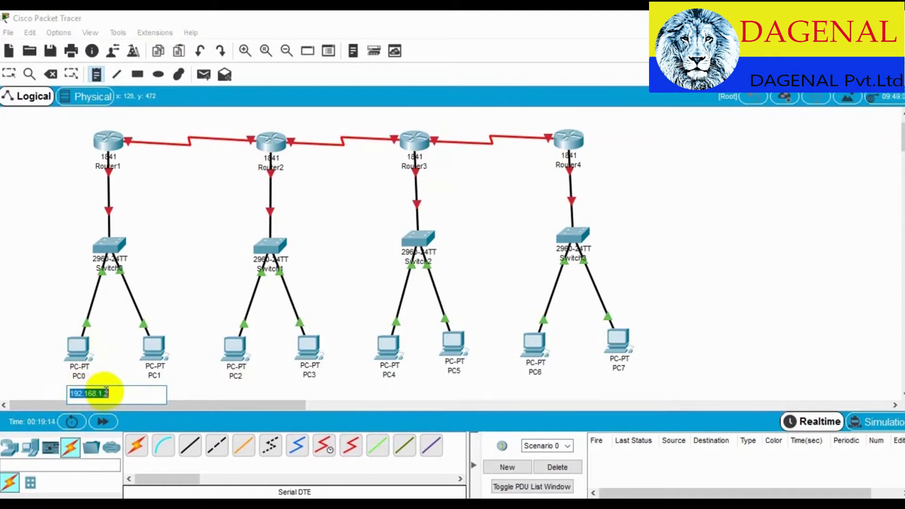
{"action": "left_click", "coordinate": [115, 376]}
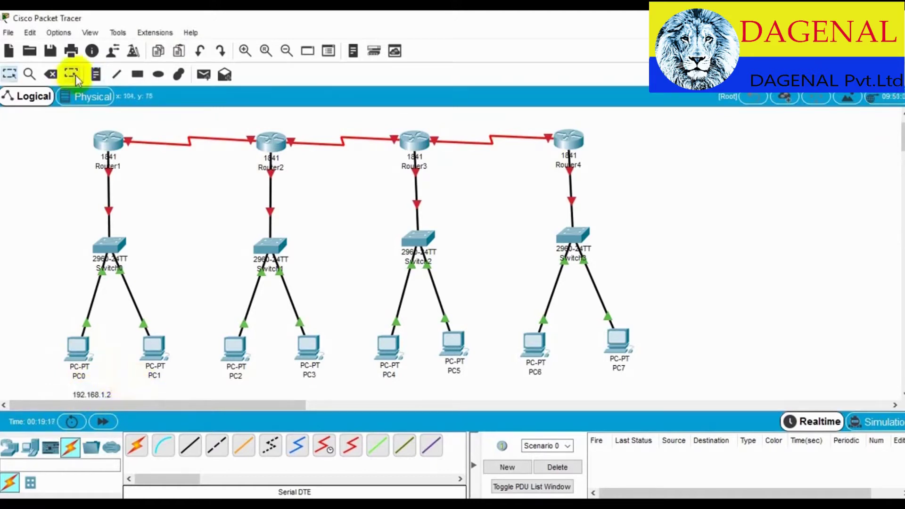
Place a note below PC1, reusing the copied address and changing it to 192.168.1.3
{"action": "left_click", "coordinate": [131, 396]}
{"action": "key", "text": "ctrl+v"}
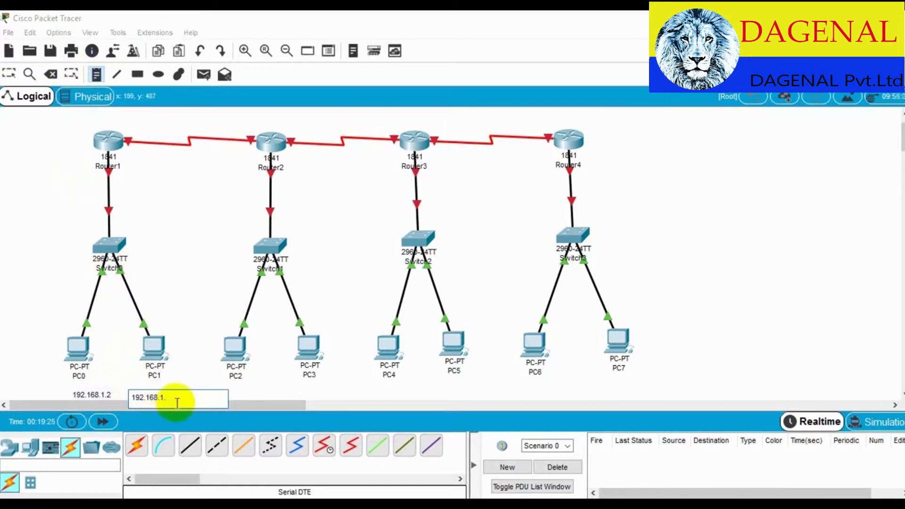
{"action": "left_click_drag", "start_coordinate": [177, 402], "coordinate": [132, 397]}
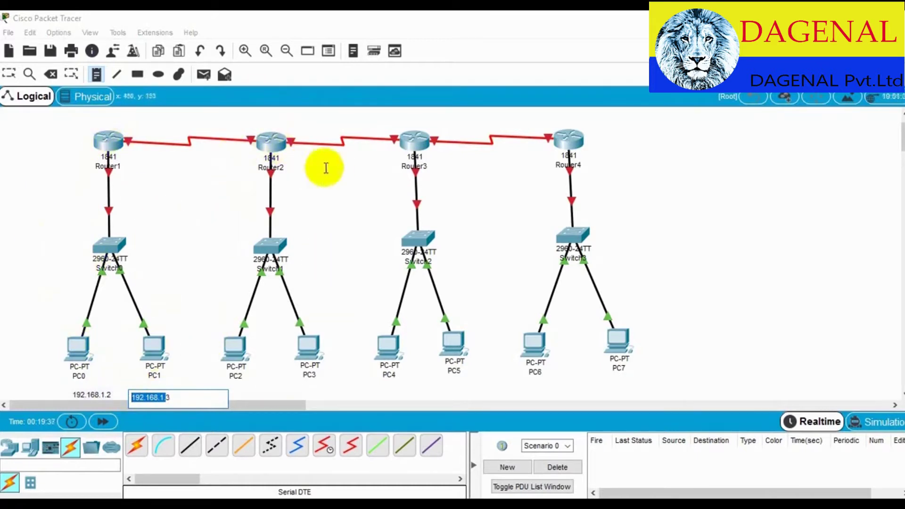
{"action": "left_click", "coordinate": [178, 364]}
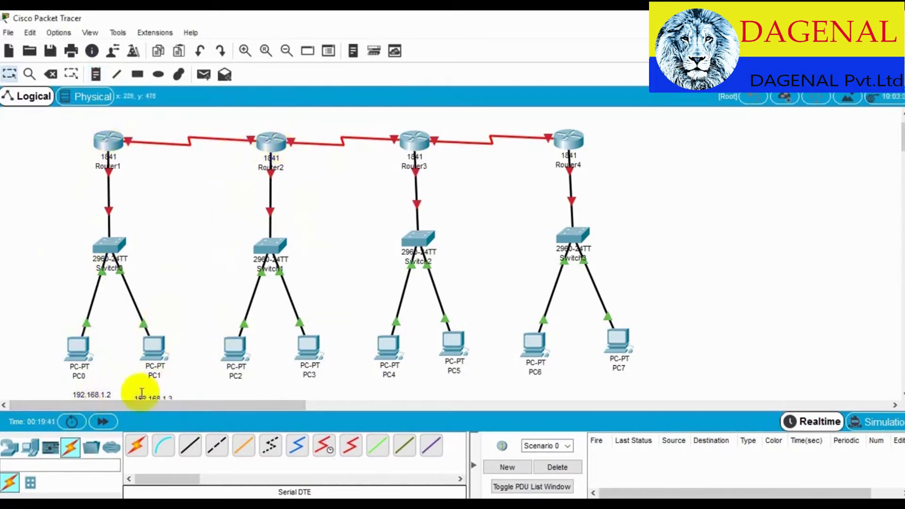
Move the 192.168.1.2 and 192.168.1.3 notes so they sit directly beneath PC0 and PC1
{"action": "scroll", "coordinate": [113, 331], "scroll_direction": "down", "scroll_amount": 2}
{"action": "left_click", "coordinate": [9, 74]}
{"action": "left_click", "coordinate": [89, 354]}
{"action": "left_click_drag", "start_coordinate": [89, 355], "coordinate": [77, 347]}
{"action": "left_click_drag", "start_coordinate": [146, 355], "coordinate": [142, 348]}
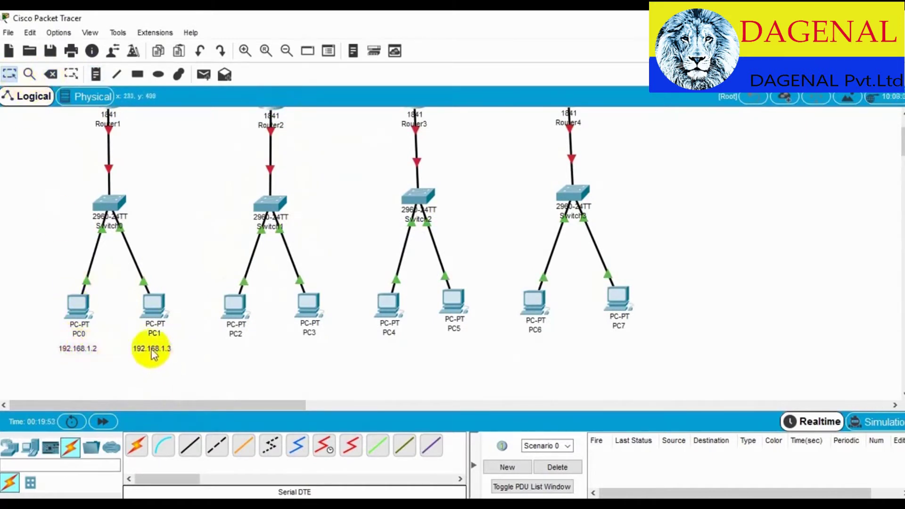
Add a note reading 192.168.1.1 below Router1 and center it on the link to Switch0
{"action": "scroll", "coordinate": [168, 354], "scroll_direction": "up", "scroll_amount": 3}
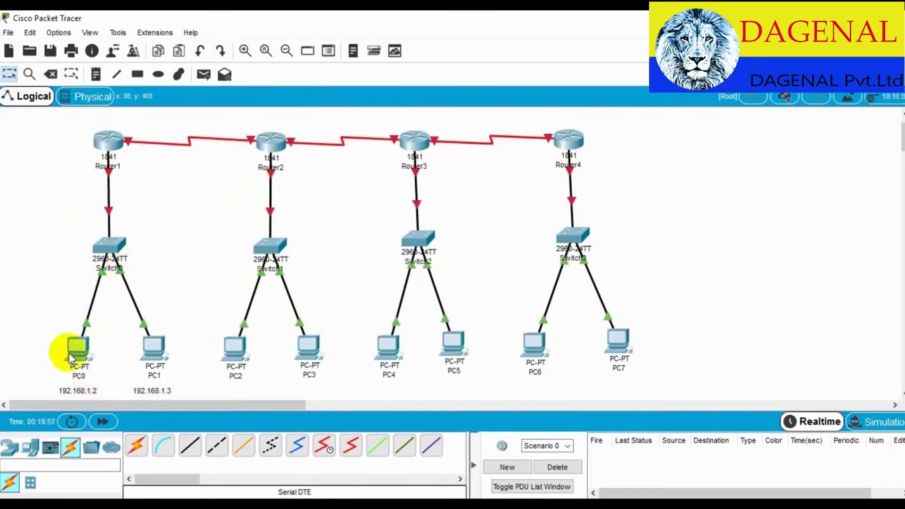
{"action": "left_click", "coordinate": [96, 74]}
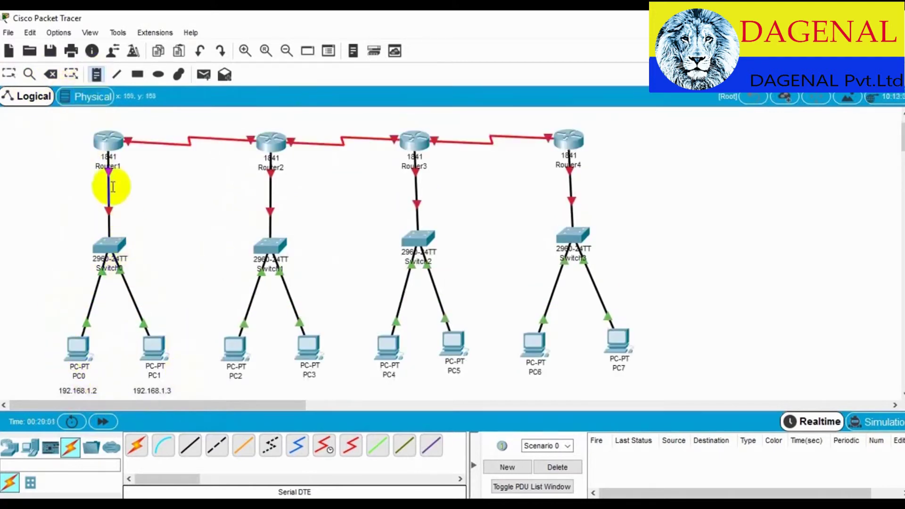
{"action": "left_click", "coordinate": [97, 185]}
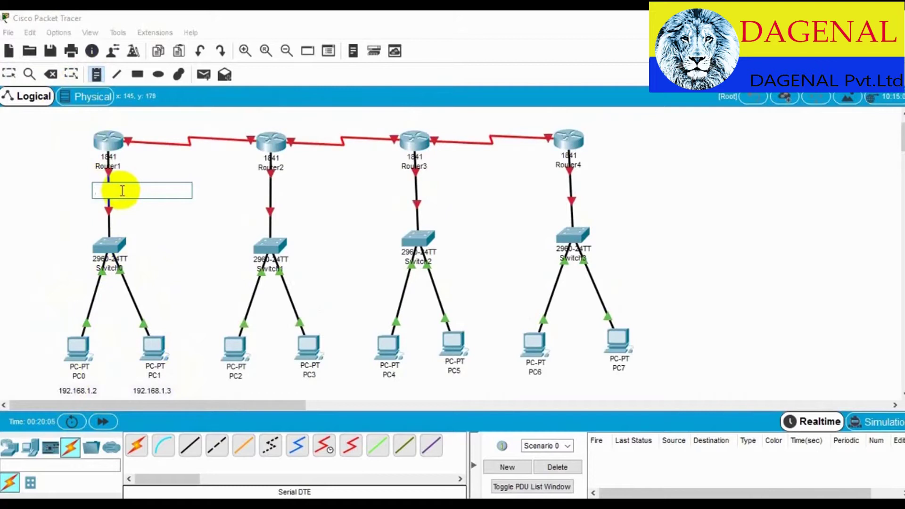
{"action": "type", "text": "192.168.1.1"}
{"action": "key", "text": "Escape"}
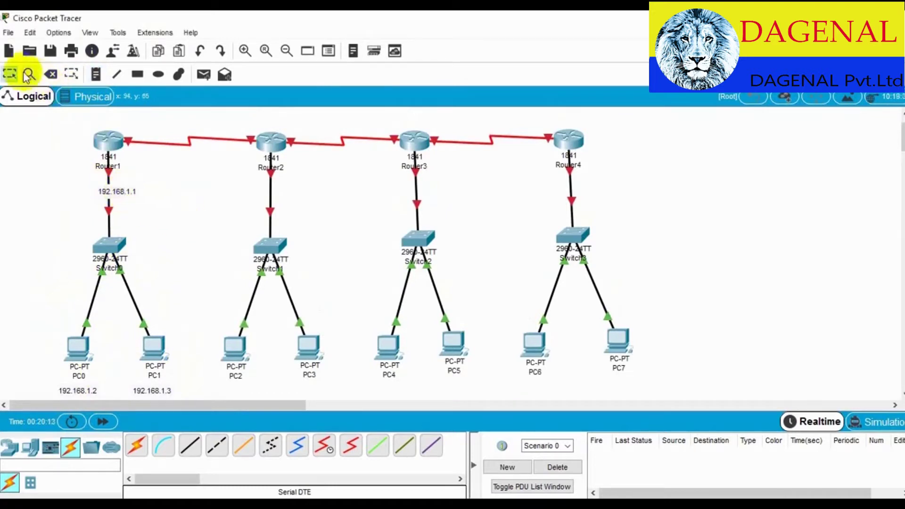
{"action": "left_click_drag", "start_coordinate": [124, 190], "coordinate": [117, 188]}
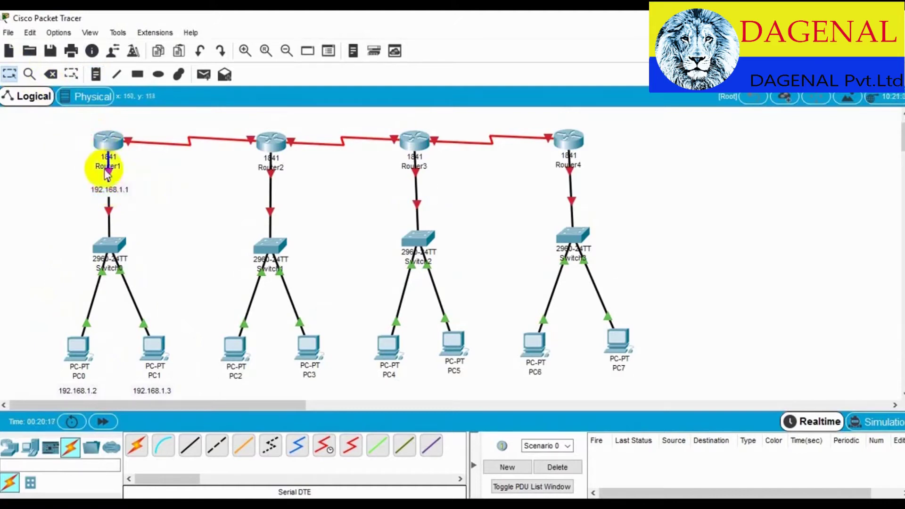
Place a note reading 192.168.2.2 below PC2
{"action": "scroll", "coordinate": [120, 188], "scroll_direction": "down", "scroll_amount": 1}
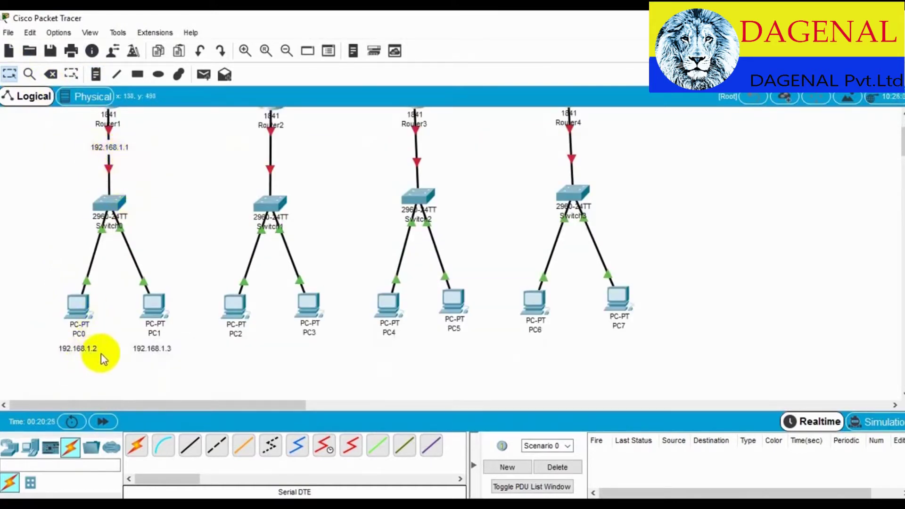
{"action": "scroll", "coordinate": [125, 252], "scroll_direction": "up", "scroll_amount": 1}
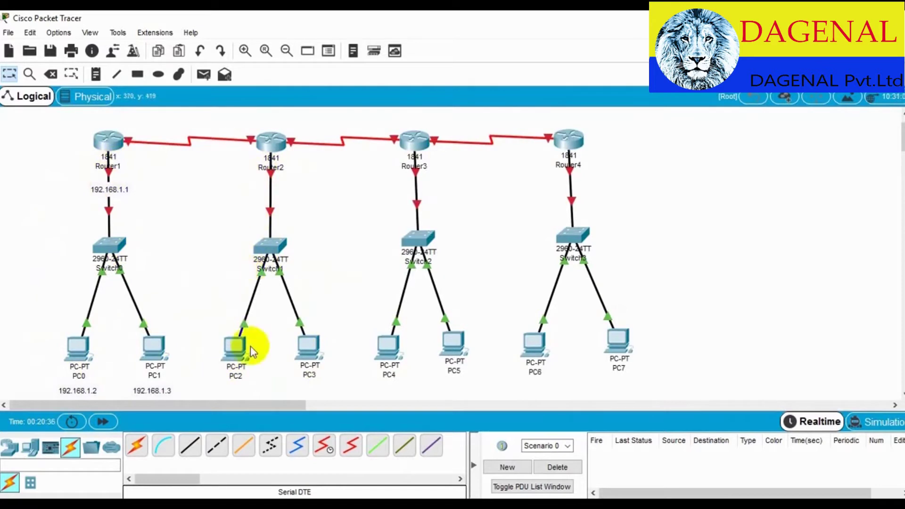
{"action": "left_click", "coordinate": [96, 74]}
{"action": "left_click", "coordinate": [217, 391]}
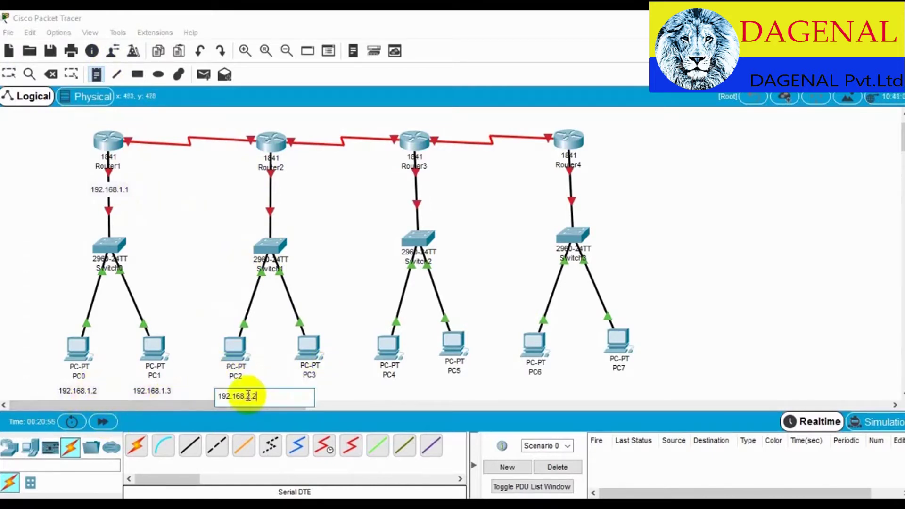
{"action": "left_click", "coordinate": [325, 390]}
Add a note reading 192.168.2.3 below PC3, and line up the PC2 and PC3 notes directly beneath their PCs
{"action": "scroll", "coordinate": [239, 202], "scroll_direction": "down", "scroll_amount": 3}
{"action": "left_click", "coordinate": [96, 74]}
{"action": "left_click", "coordinate": [323, 357]}
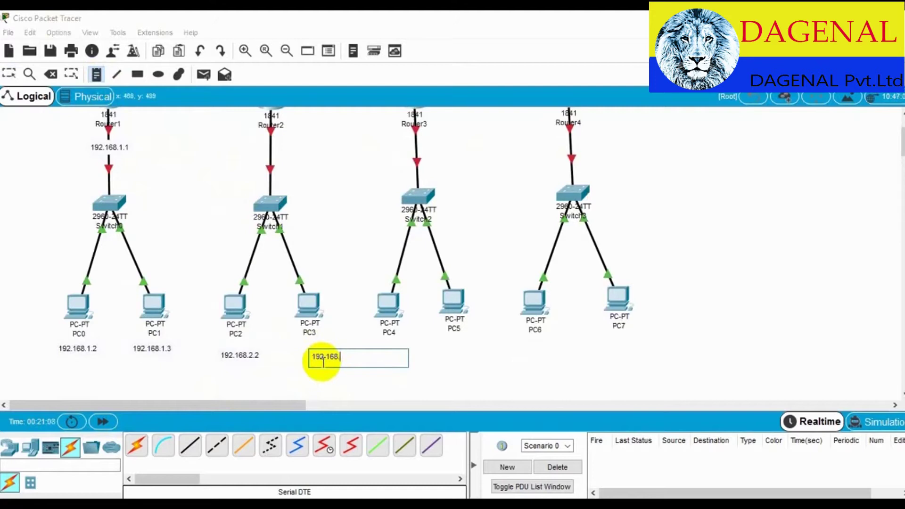
{"action": "type", "text": "192.168.2.3"}
{"action": "left_click", "coordinate": [424, 337]}
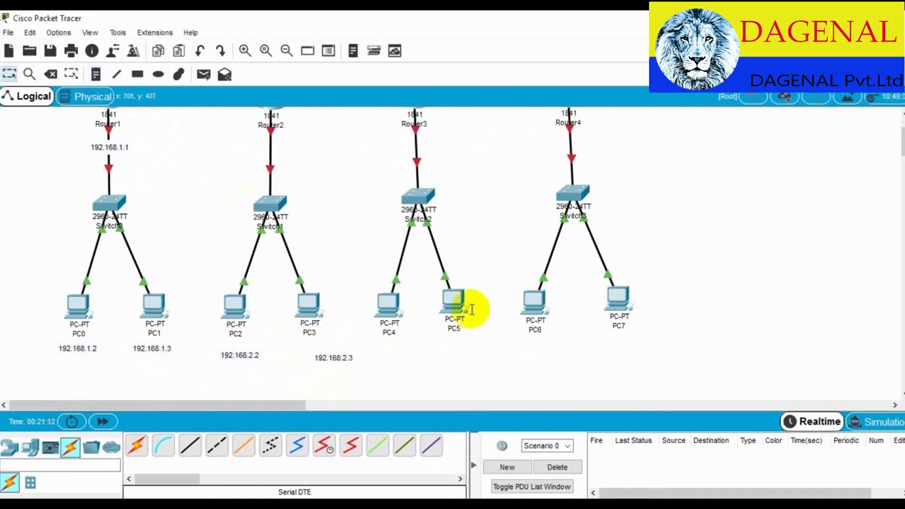
{"action": "left_click_drag", "start_coordinate": [249, 360], "coordinate": [243, 354]}
{"action": "left_click_drag", "start_coordinate": [330, 358], "coordinate": [301, 351]}
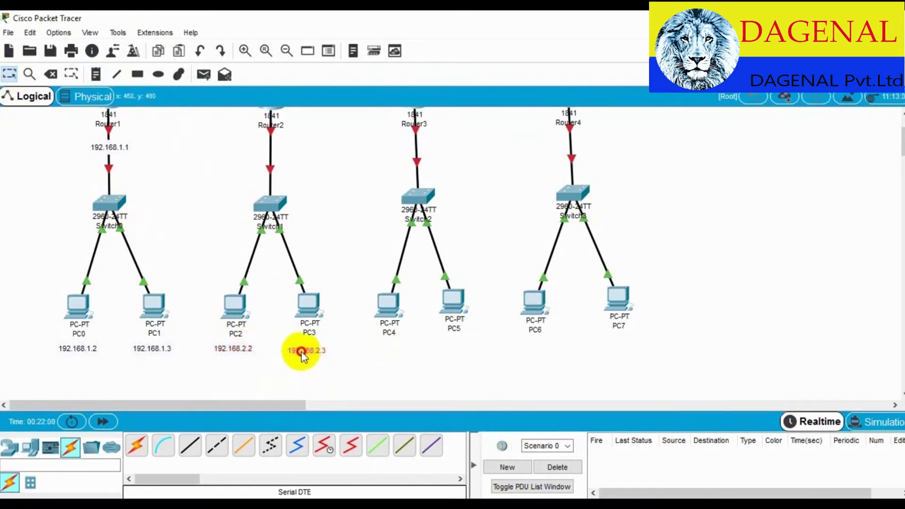
Place a note reading 192.168.3.2 below PC4
{"action": "left_click", "coordinate": [96, 74]}
{"action": "left_click", "coordinate": [369, 351]}
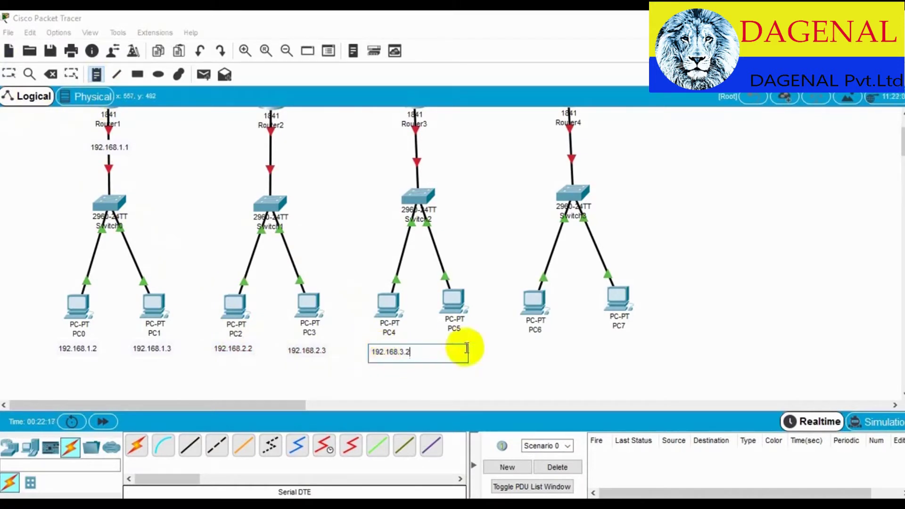
{"action": "left_click", "coordinate": [484, 349]}
Add a note reading 192.168.3.3 below PC5, and line up the PC4 and PC5 notes directly beneath their PCs
{"action": "left_click", "coordinate": [444, 357]}
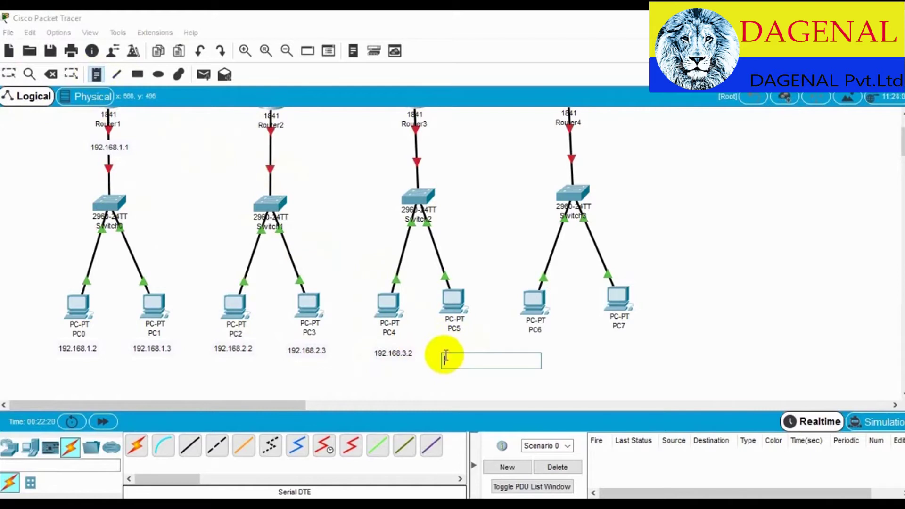
{"action": "type", "text": "192.168.3."}
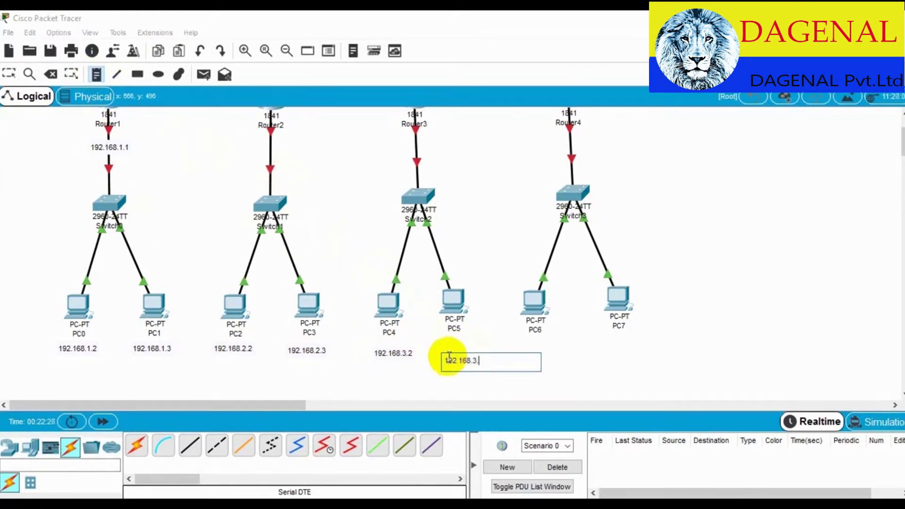
{"action": "type", "text": "3"}
{"action": "left_click", "coordinate": [543, 366]}
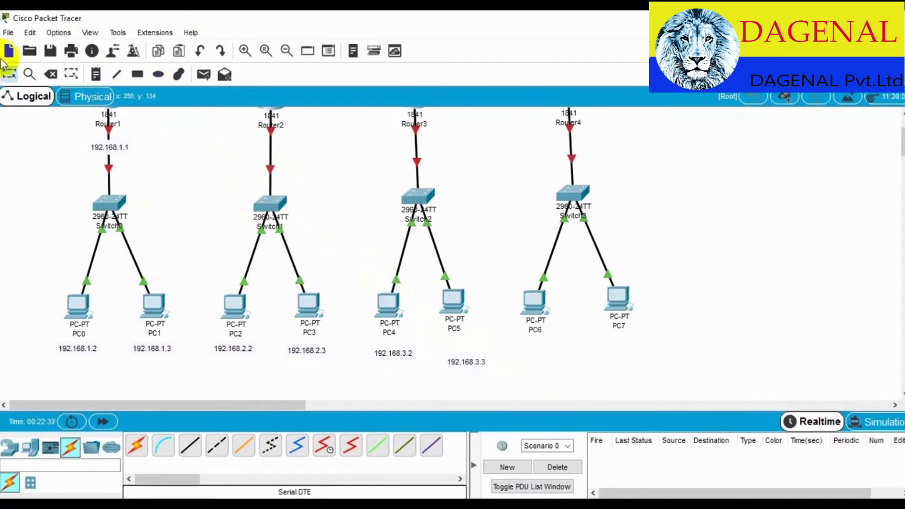
{"action": "left_click_drag", "start_coordinate": [405, 353], "coordinate": [398, 350]}
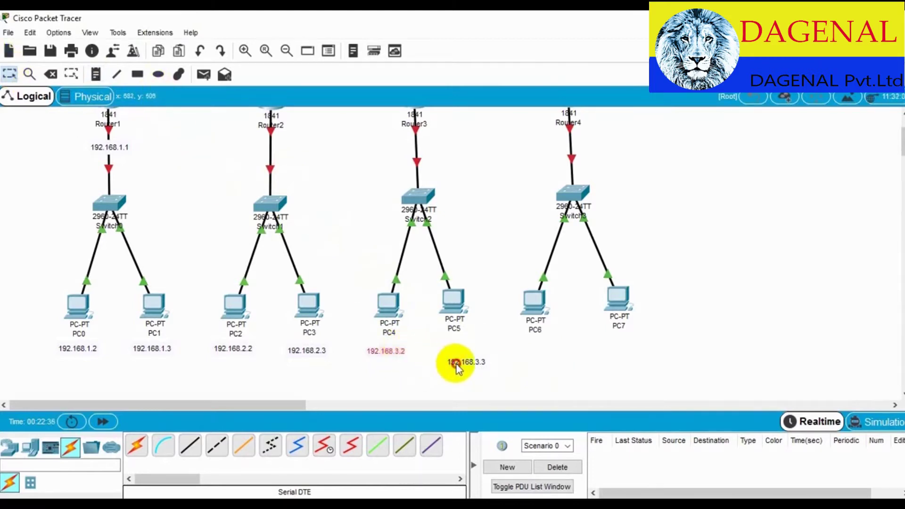
{"action": "left_click_drag", "start_coordinate": [457, 363], "coordinate": [442, 354]}
Place a note reading 192.168.4.2 below PC6
{"action": "left_click", "coordinate": [96, 74]}
{"action": "left_click", "coordinate": [502, 345]}
{"action": "type", "text": "19"}
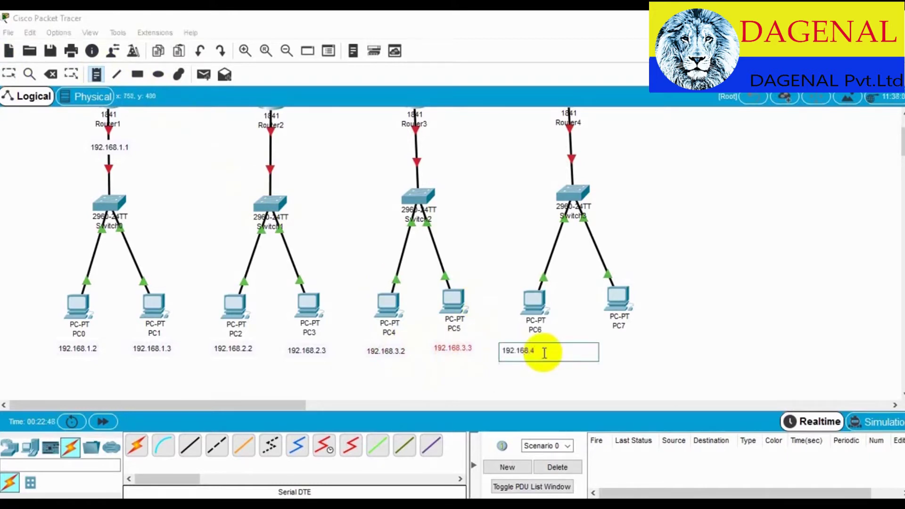
{"action": "type", "text": "2.168.4.2"}
{"action": "left_click", "coordinate": [627, 352]}
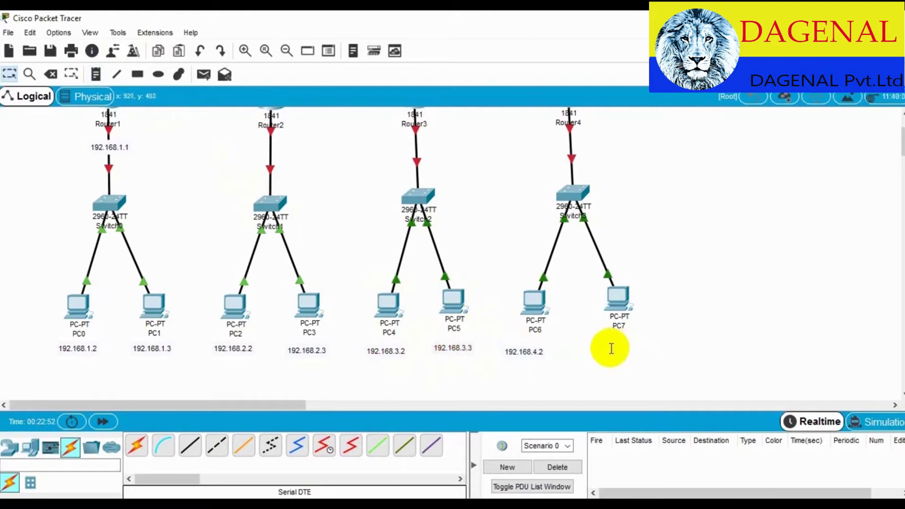
Add a note reading 192.168.4.3 below PC7, and move the 192.168.4.2 note directly beneath PC6
{"action": "left_click", "coordinate": [602, 350]}
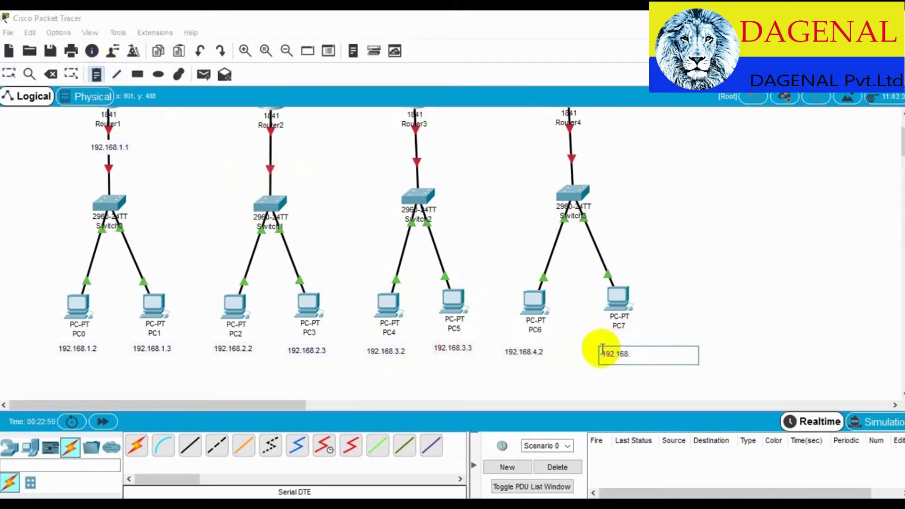
{"action": "left_click", "coordinate": [9, 73]}
{"action": "left_click_drag", "start_coordinate": [521, 359], "coordinate": [530, 356]}
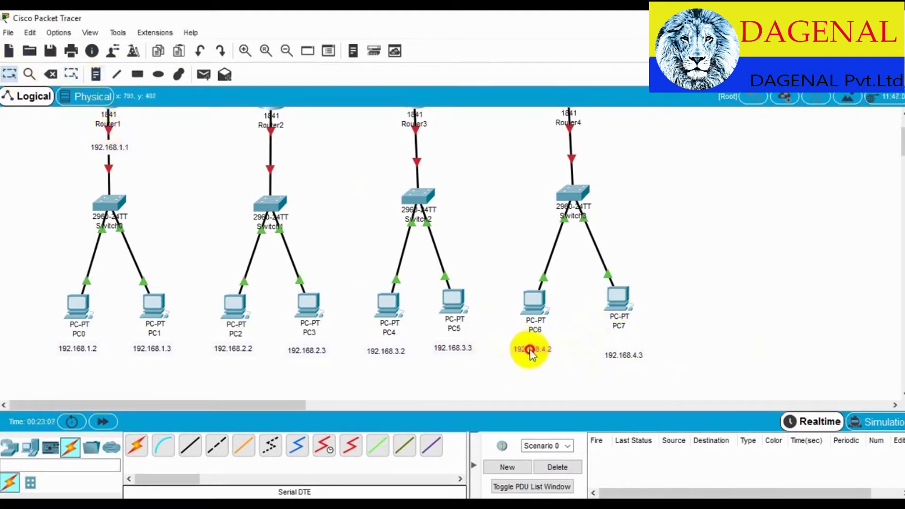
Move the 192.168.4.3 note directly beneath PC7 and add a note reading 192.168.2.1 below Router2
{"action": "left_click_drag", "start_coordinate": [622, 353], "coordinate": [620, 347]}
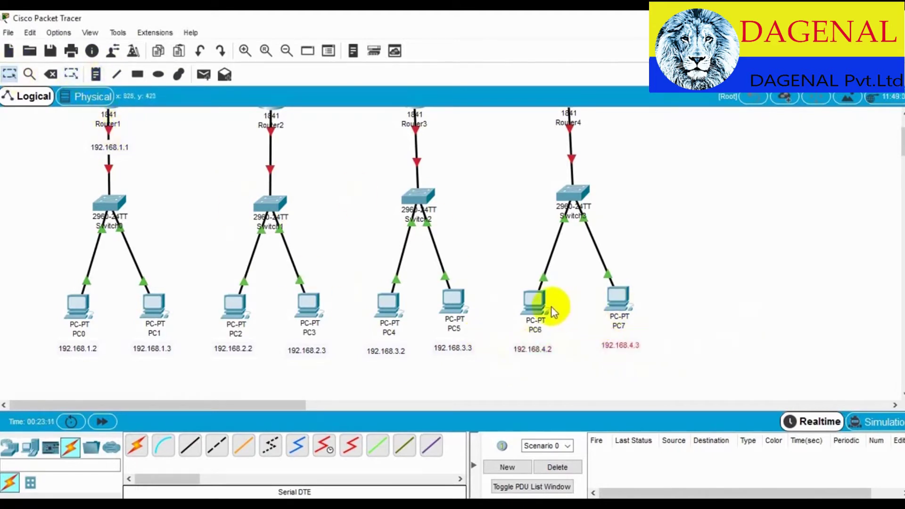
{"action": "scroll", "coordinate": [710, 319], "scroll_direction": "up", "scroll_amount": 2}
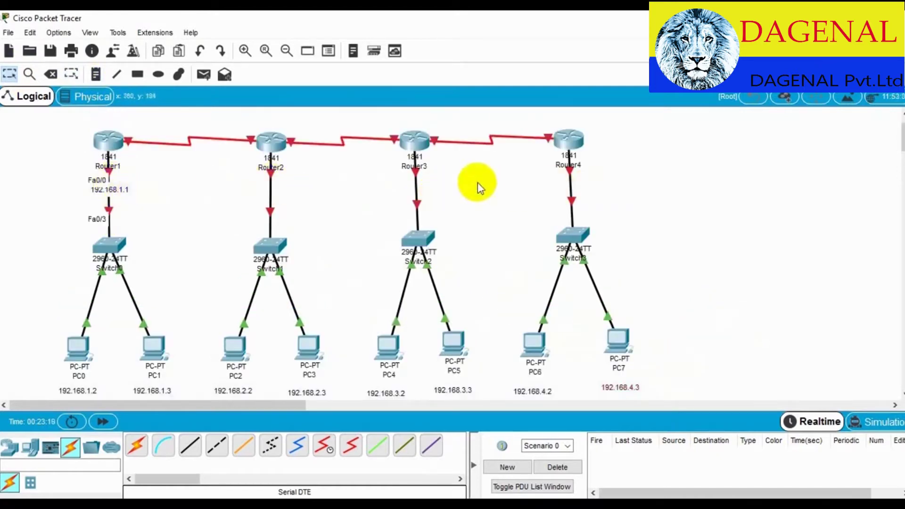
{"action": "left_click", "coordinate": [94, 75]}
{"action": "left_click", "coordinate": [243, 188]}
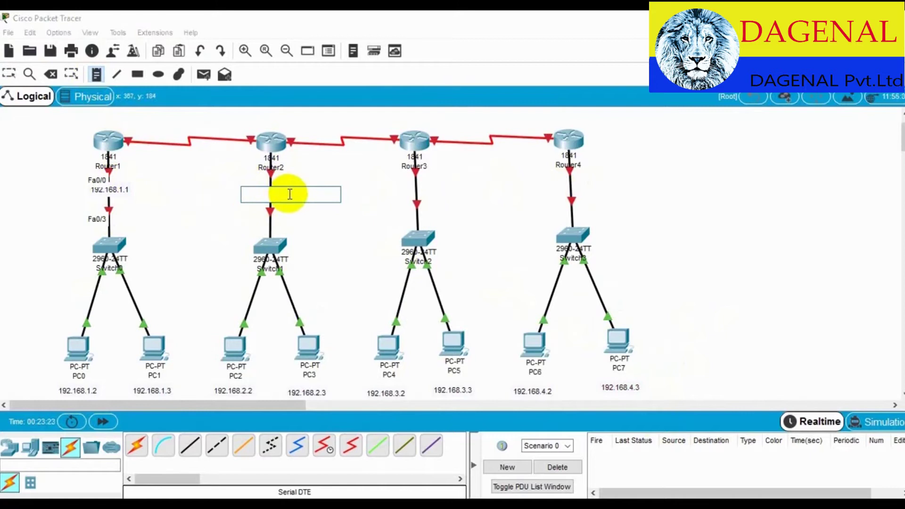
{"action": "type", "text": "192.1"}
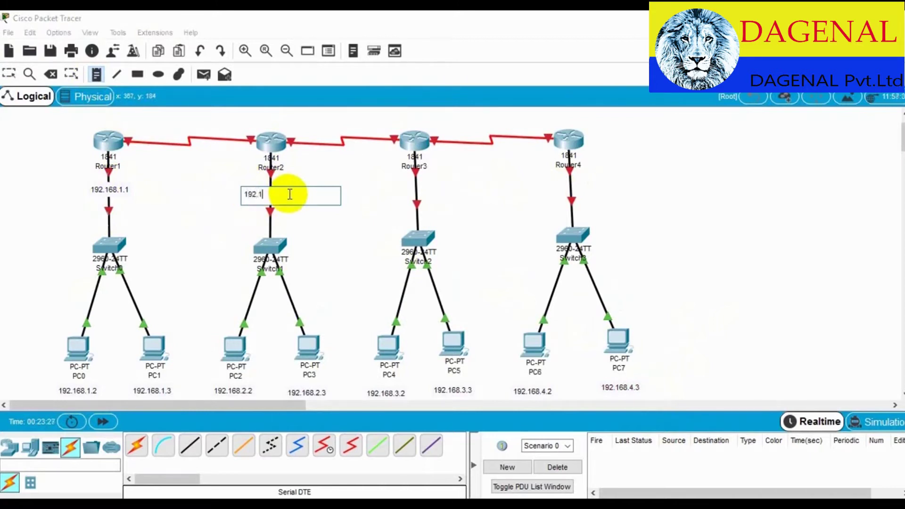
{"action": "type", "text": "68.2.1"}
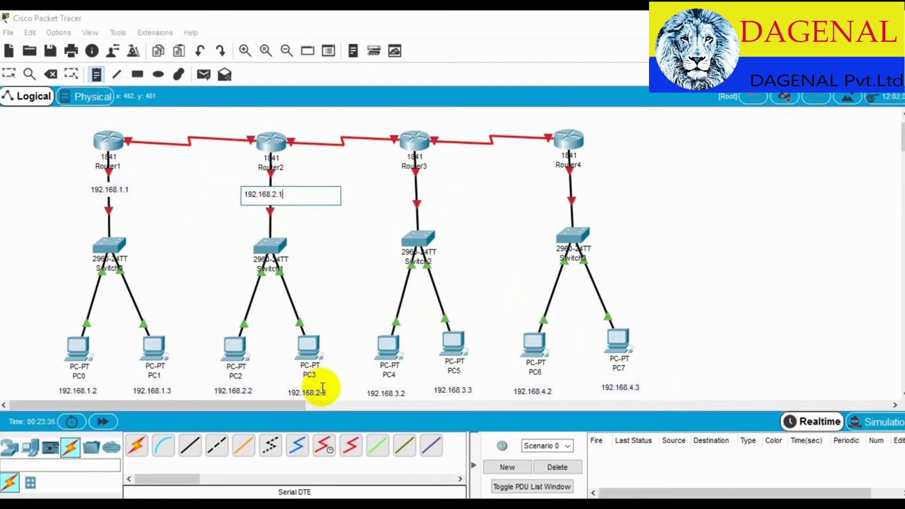
{"action": "left_click", "coordinate": [155, 115]}
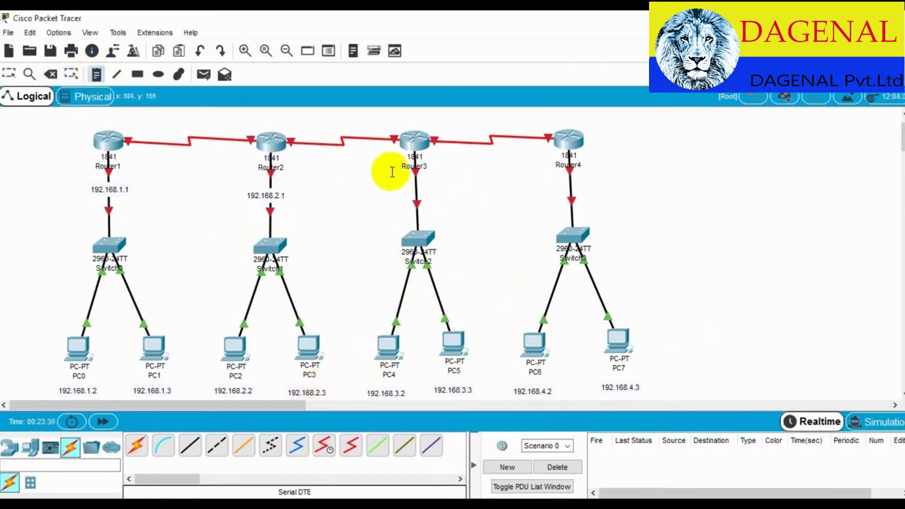
Add a note reading 192.168.3.1 below Router3 and another reading 192.168.4.1 below Router4
{"action": "left_click", "coordinate": [389, 187]}
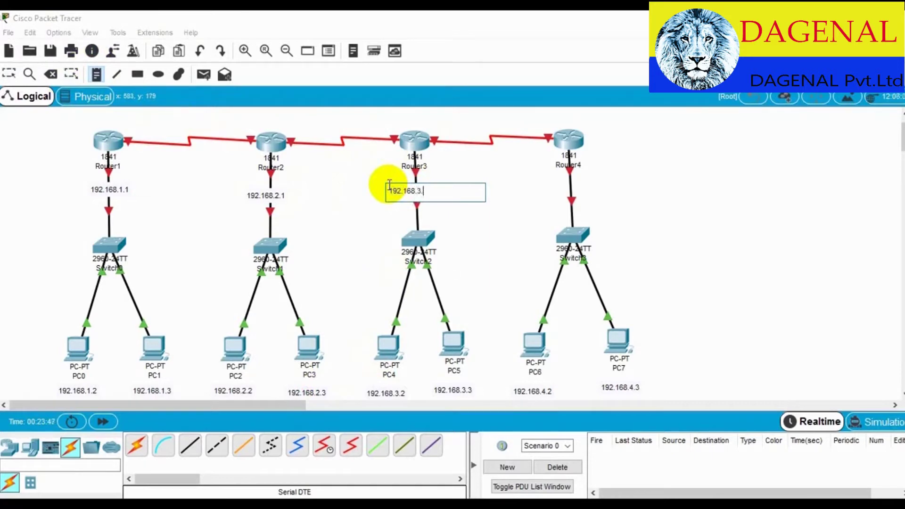
{"action": "left_click", "coordinate": [505, 179]}
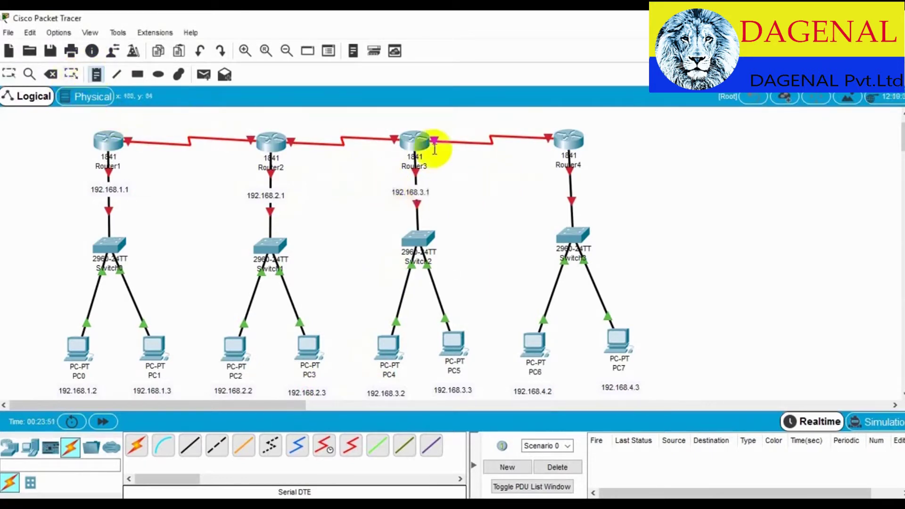
{"action": "left_click", "coordinate": [543, 183]}
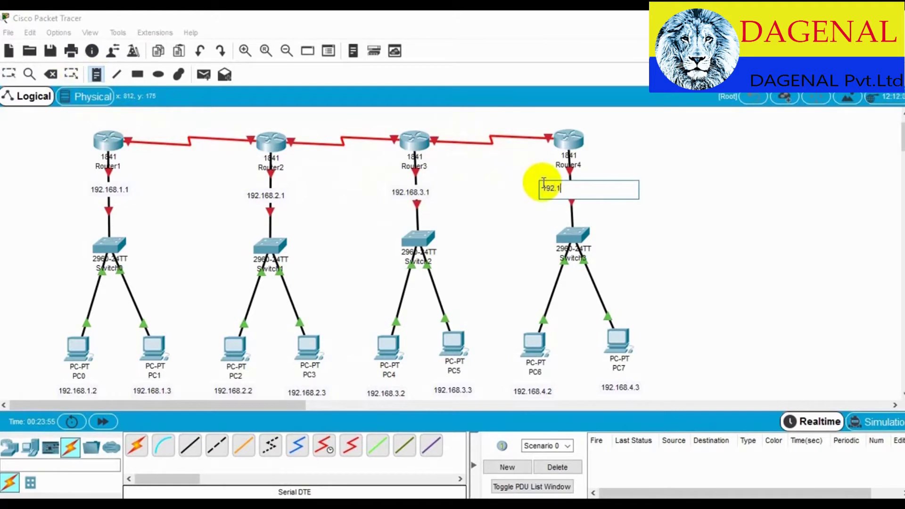
{"action": "type", "text": "192.168.4.1"}
{"action": "left_click", "coordinate": [685, 200]}
Nudge the 192.168.3.1 and 192.168.4.1 notes onto their links, and shift Router4 slightly to align it above Switch3
{"action": "left_click", "coordinate": [9, 74]}
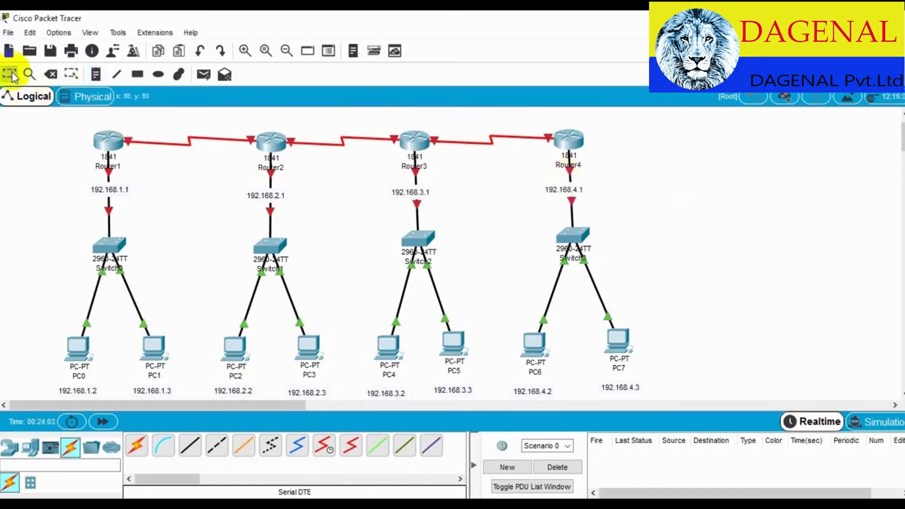
{"action": "left_click_drag", "start_coordinate": [421, 197], "coordinate": [423, 192]}
{"action": "left_click_drag", "start_coordinate": [547, 189], "coordinate": [552, 191]}
{"action": "left_click_drag", "start_coordinate": [575, 138], "coordinate": [581, 141]}
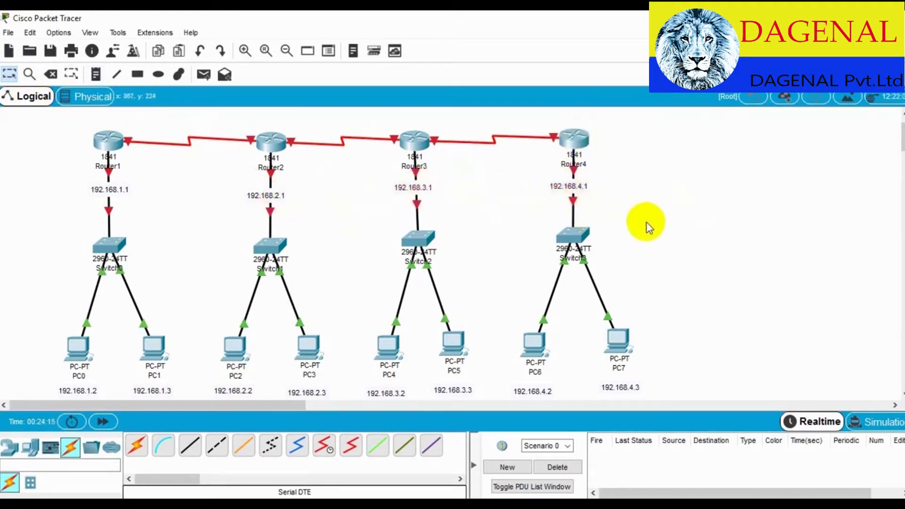
{"action": "key", "text": "Delete"}
{"action": "left_click", "coordinate": [9, 73]}
Give PC0 the static IP address 192.168.1.2 with subnet mask 255.255.255.0
{"action": "left_click", "coordinate": [78, 346]}
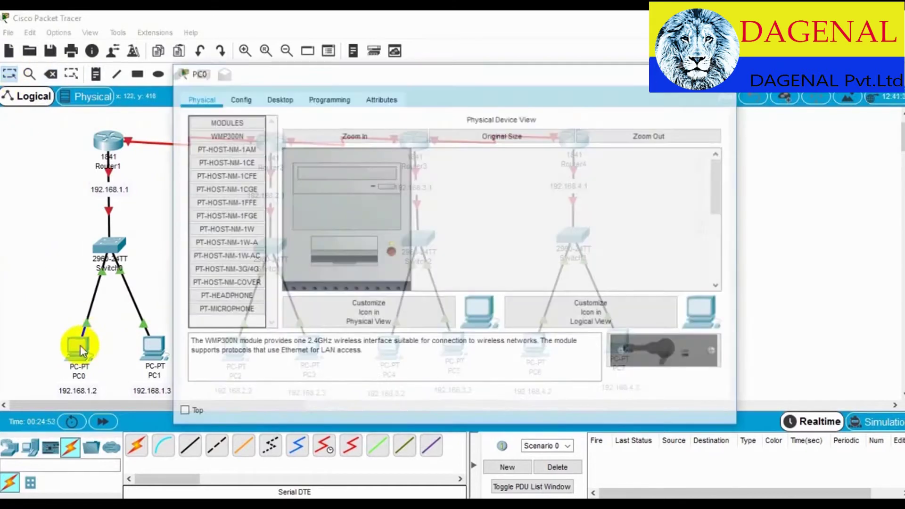
{"action": "left_click", "coordinate": [278, 98]}
{"action": "left_click", "coordinate": [241, 135]}
{"action": "left_click", "coordinate": [388, 135]}
{"action": "right_click", "coordinate": [388, 132]}
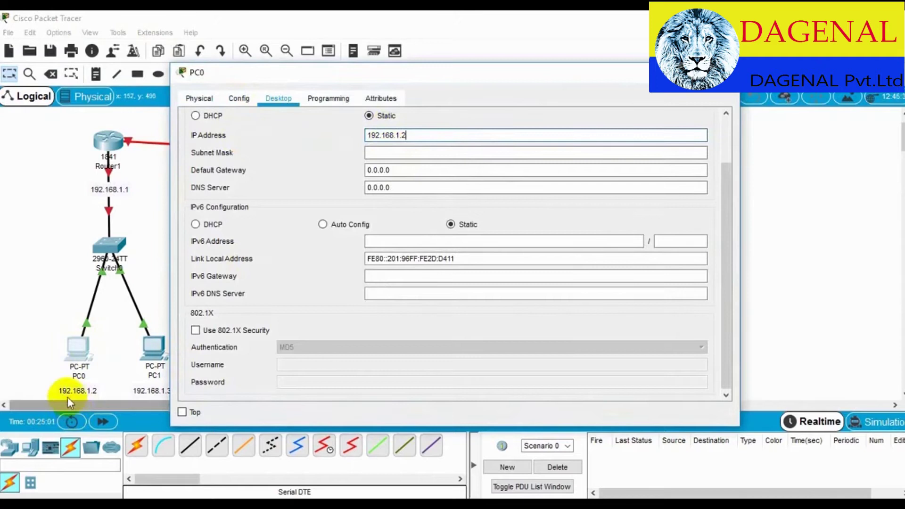
{"action": "left_click", "coordinate": [392, 153]}
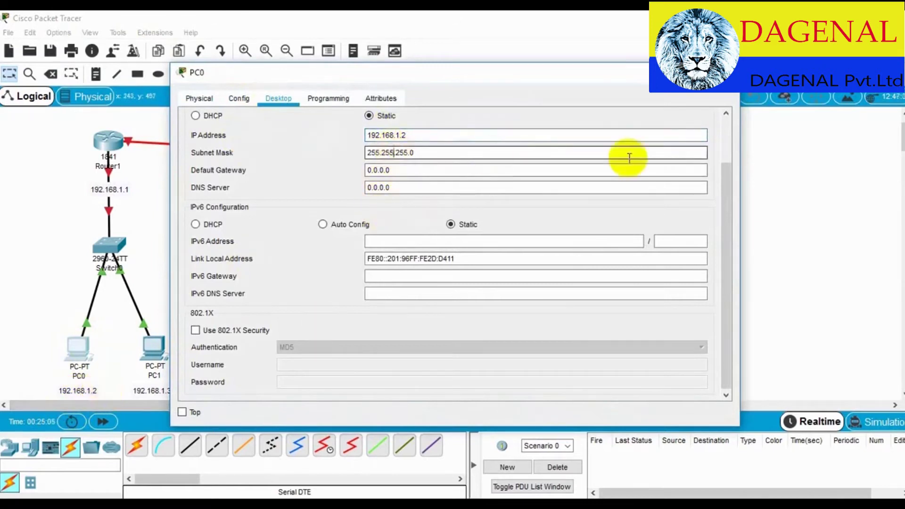
{"action": "double_click", "coordinate": [380, 170]}
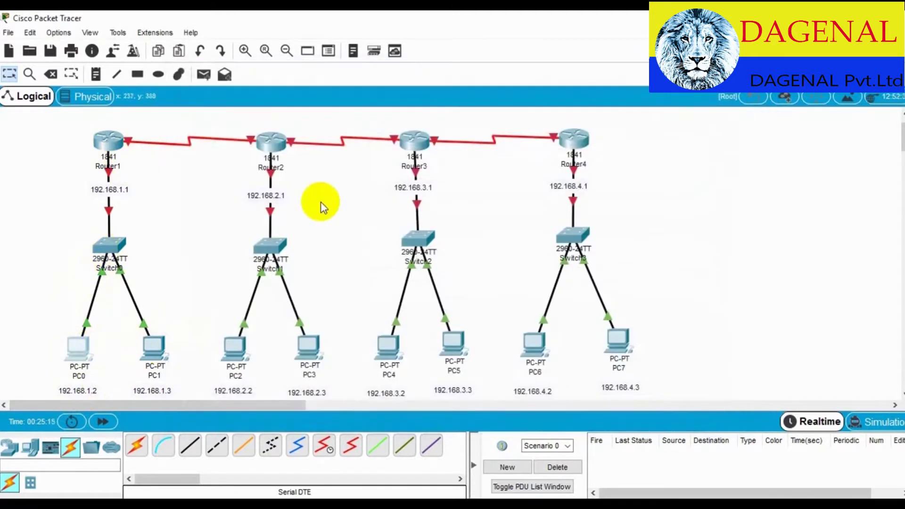
Give PC1 the static IP address 192.168.1.3 with subnet mask 255.255.255.0
{"action": "left_click", "coordinate": [162, 343]}
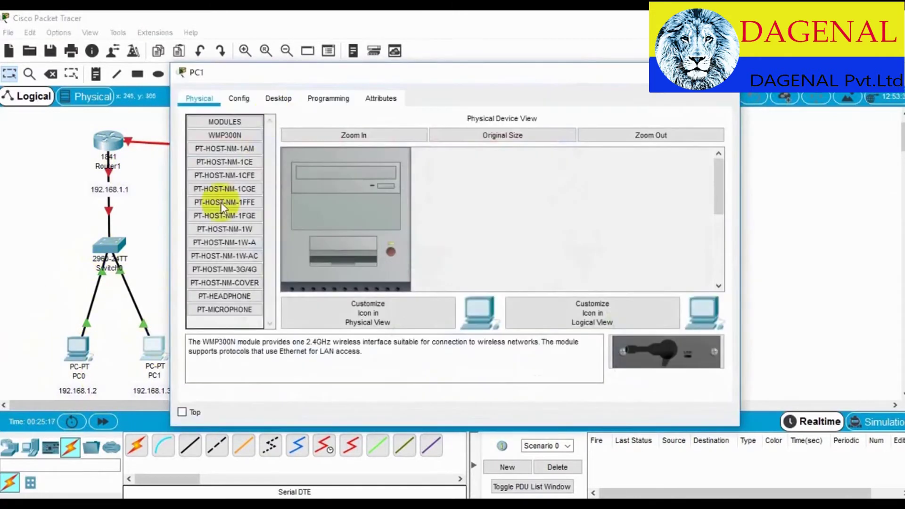
{"action": "left_click", "coordinate": [278, 98]}
{"action": "left_click", "coordinate": [271, 153]}
{"action": "right_click", "coordinate": [406, 136]}
{"action": "left_click", "coordinate": [424, 208]}
{"action": "left_click", "coordinate": [415, 153]}
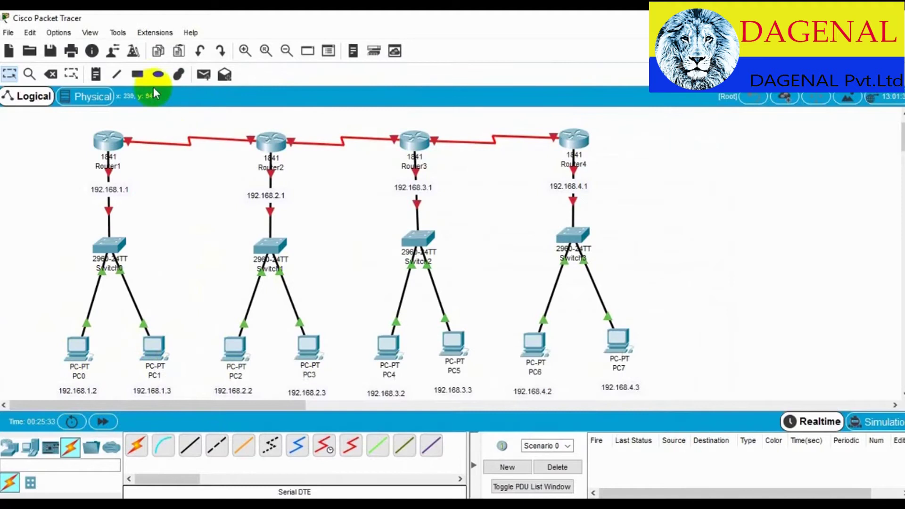
Send a simple PDU from PC0 to PC1 and play its path in Simulation mode
{"action": "left_click", "coordinate": [204, 74]}
{"action": "left_click", "coordinate": [79, 345]}
{"action": "left_click", "coordinate": [154, 346]}
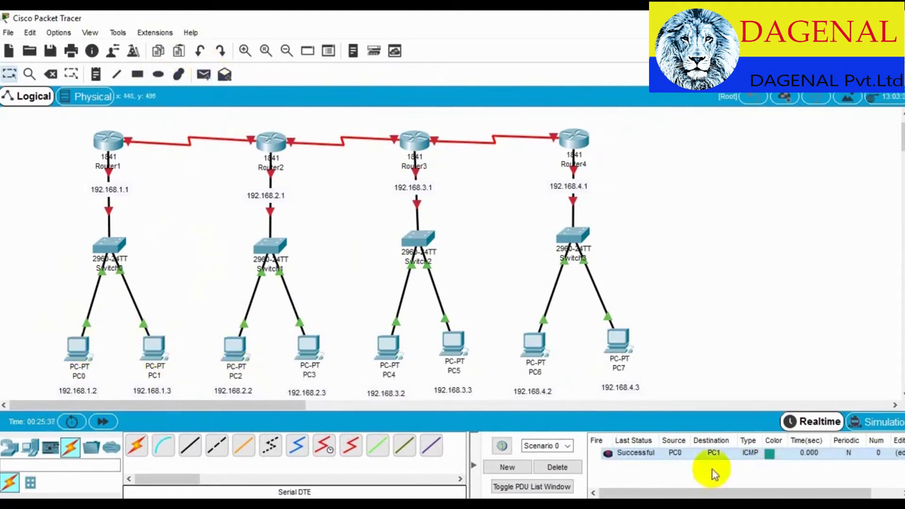
{"action": "left_click", "coordinate": [862, 422]}
{"action": "left_click", "coordinate": [778, 305]}
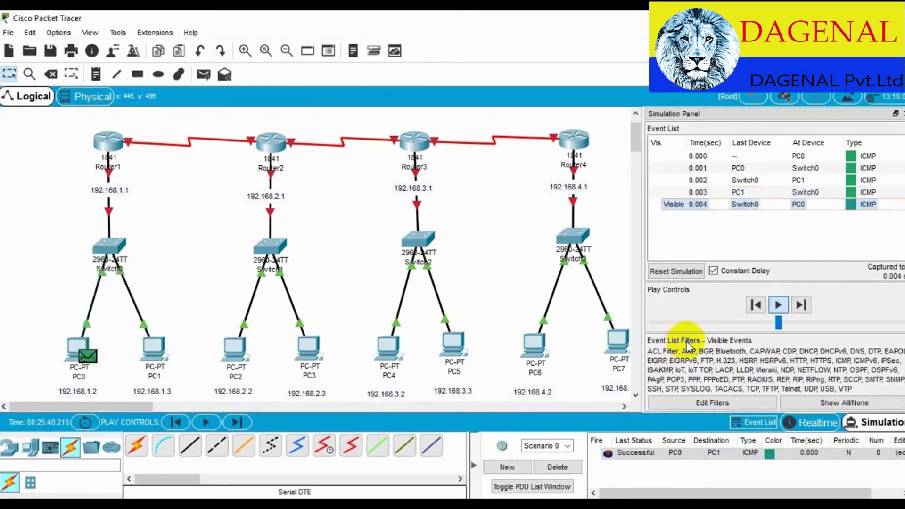
Delete the test PDU scenario and return to Realtime mode
{"action": "left_click", "coordinate": [566, 469]}
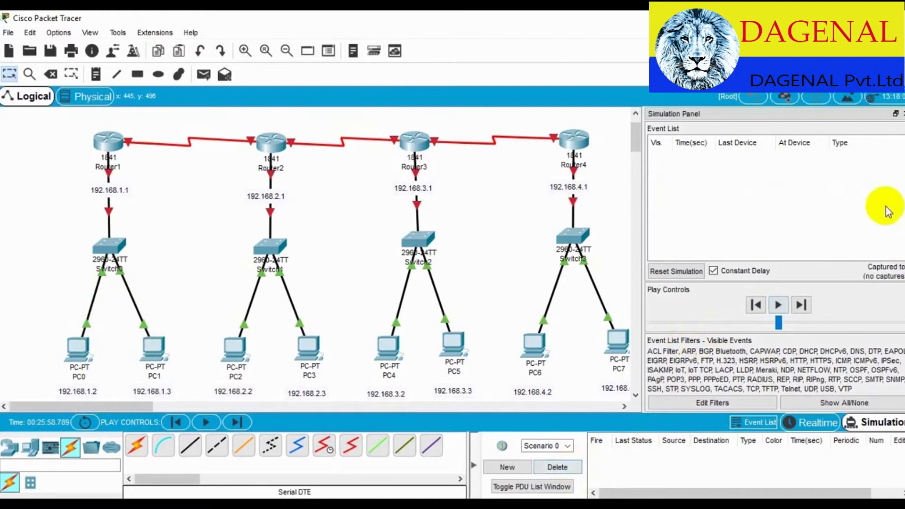
{"action": "left_click", "coordinate": [808, 422]}
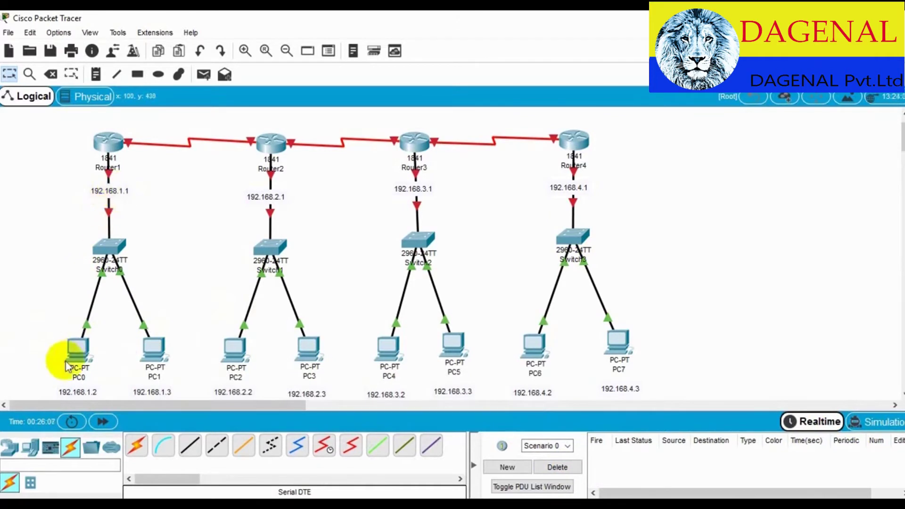
Set PC0's default gateway to 192.168.1.1 and close its configuration window
{"action": "left_click", "coordinate": [79, 352]}
{"action": "left_click", "coordinate": [240, 159]}
{"action": "left_click", "coordinate": [408, 171]}
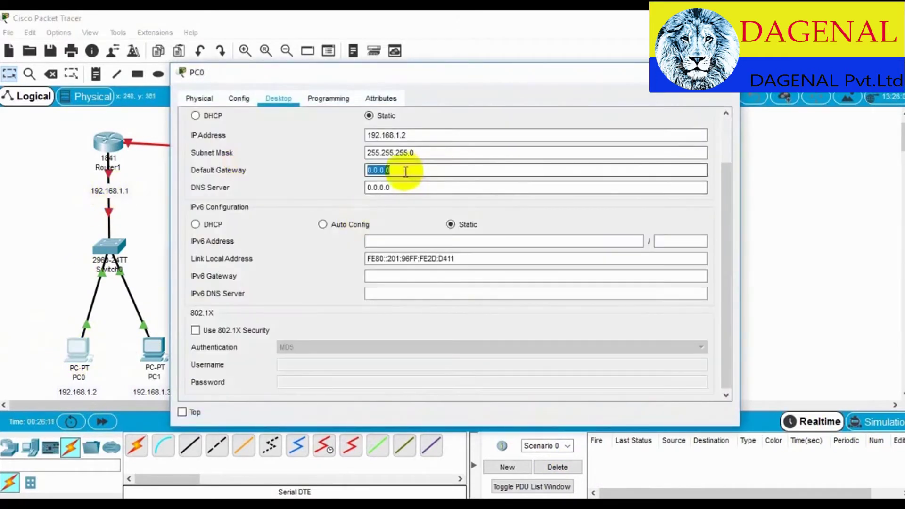
{"action": "right_click", "coordinate": [406, 172]}
{"action": "left_click", "coordinate": [436, 244]}
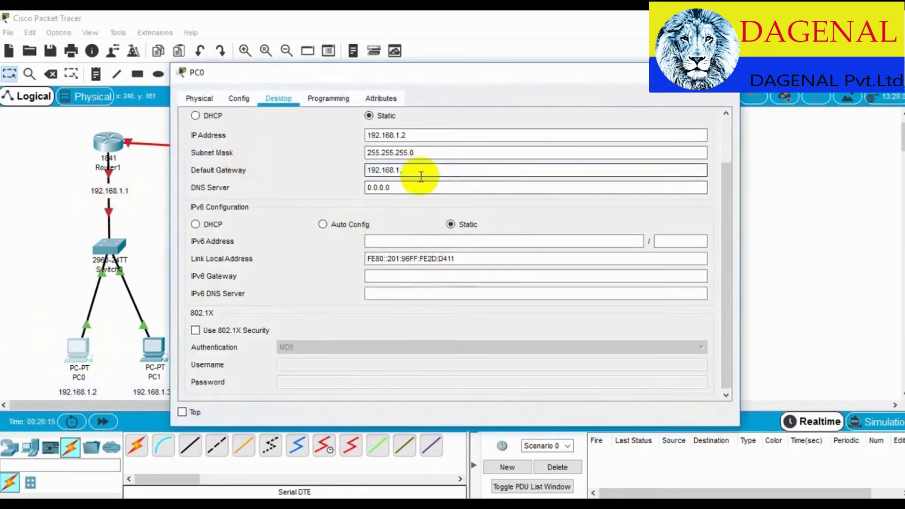
{"action": "left_click", "coordinate": [730, 72]}
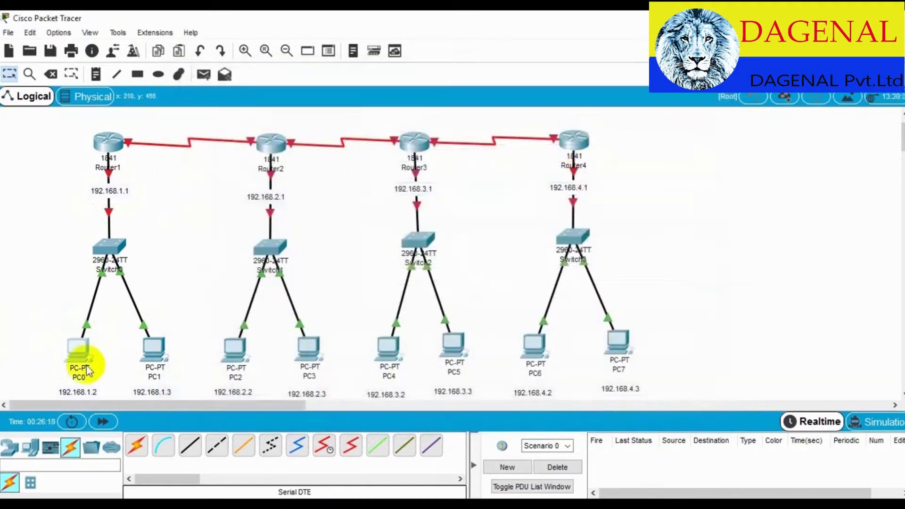
Set PC1's default gateway to 192.168.1.1 and close its configuration window
{"action": "mouse_move", "coordinate": [80, 359]}
{"action": "left_click", "coordinate": [152, 350]}
{"action": "left_click", "coordinate": [236, 150]}
{"action": "left_click", "coordinate": [411, 169]}
{"action": "double_click", "coordinate": [411, 166]}
{"action": "right_click", "coordinate": [398, 170]}
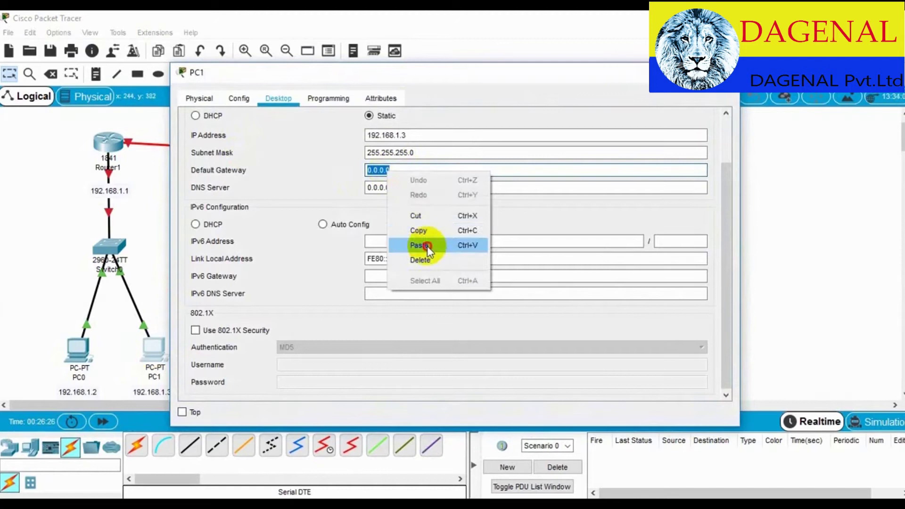
{"action": "left_click", "coordinate": [426, 242]}
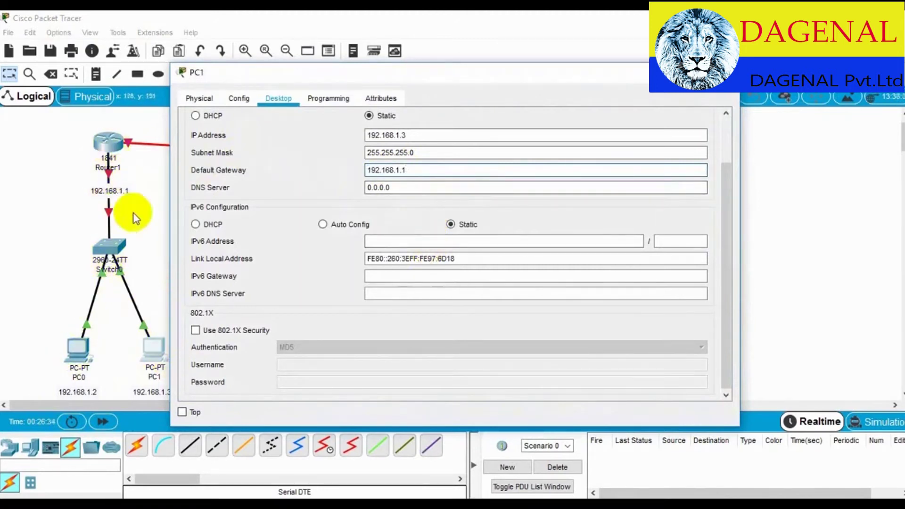
{"action": "left_click", "coordinate": [686, 173]}
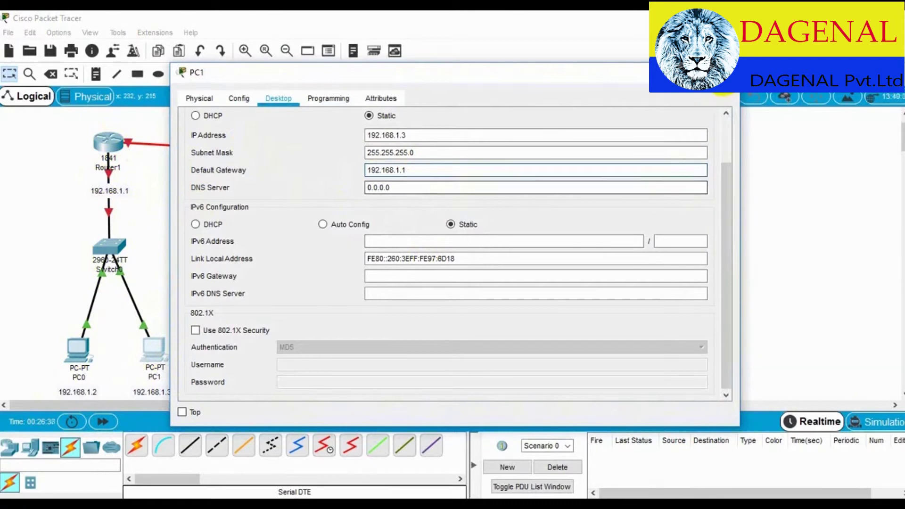
{"action": "left_click", "coordinate": [730, 72]}
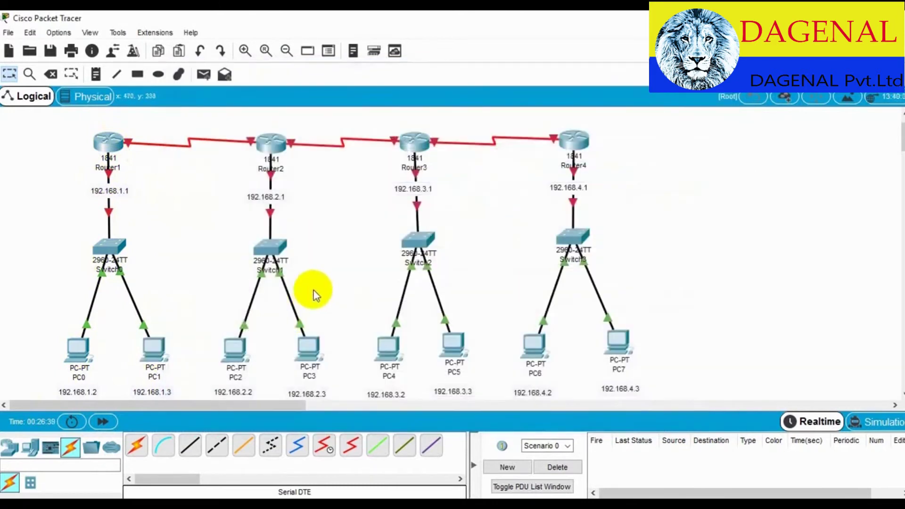
Give PC2 the static IP address 192.168.2.2 with subnet mask 255.255.255.0
{"action": "left_click", "coordinate": [239, 352]}
{"action": "left_click", "coordinate": [278, 98]}
{"action": "left_click", "coordinate": [242, 144]}
{"action": "right_click", "coordinate": [389, 136]}
{"action": "left_click", "coordinate": [422, 206]}
{"action": "left_click", "coordinate": [396, 135]}
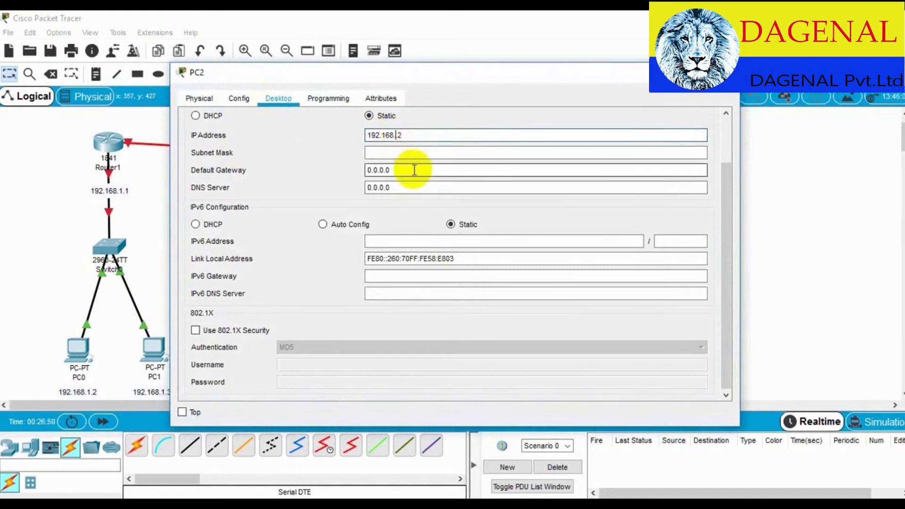
{"action": "left_click", "coordinate": [404, 153]}
Set PC2's default gateway to 192.168.2.1 and close its configuration window
{"action": "triple_click", "coordinate": [397, 170]}
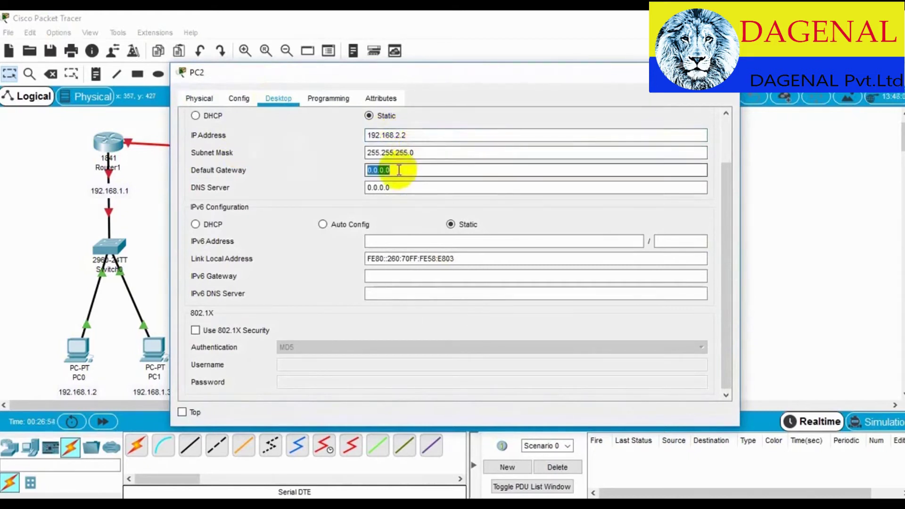
{"action": "type", "text": "192.168.1.2"}
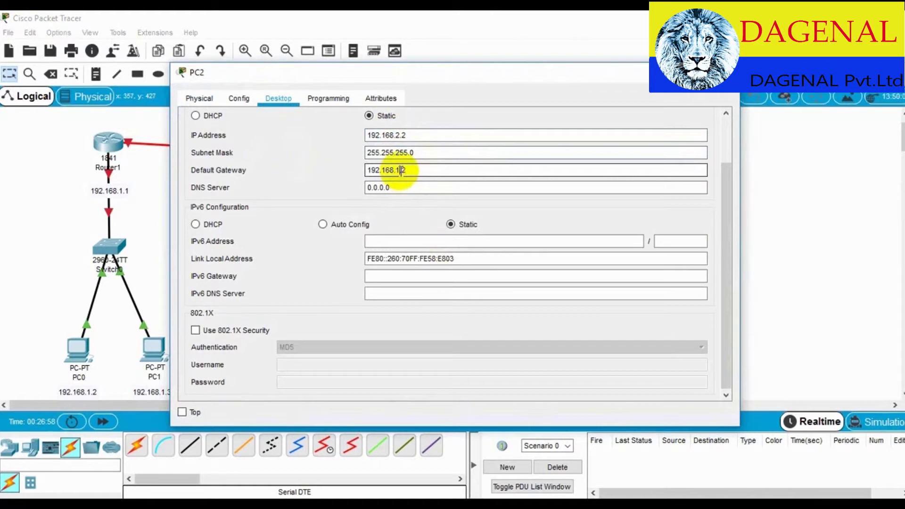
{"action": "key", "text": "BackSpace"}
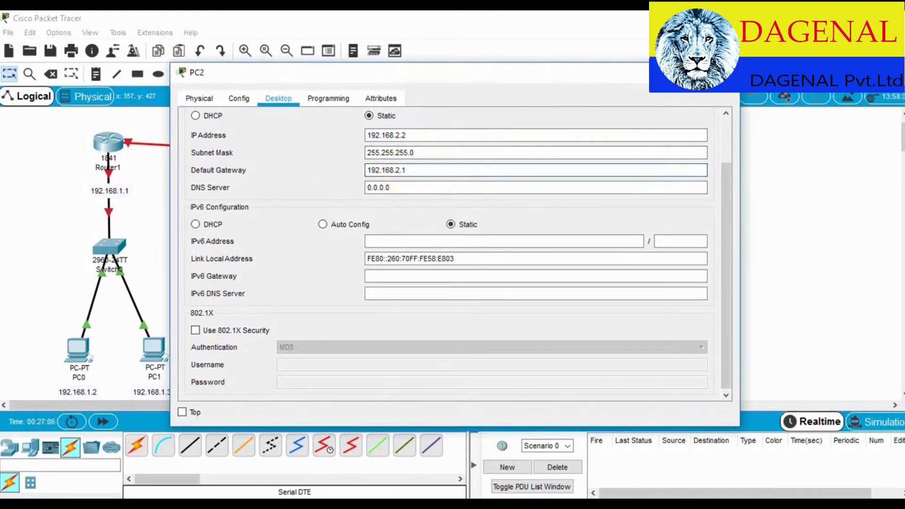
{"action": "left_click", "coordinate": [728, 73]}
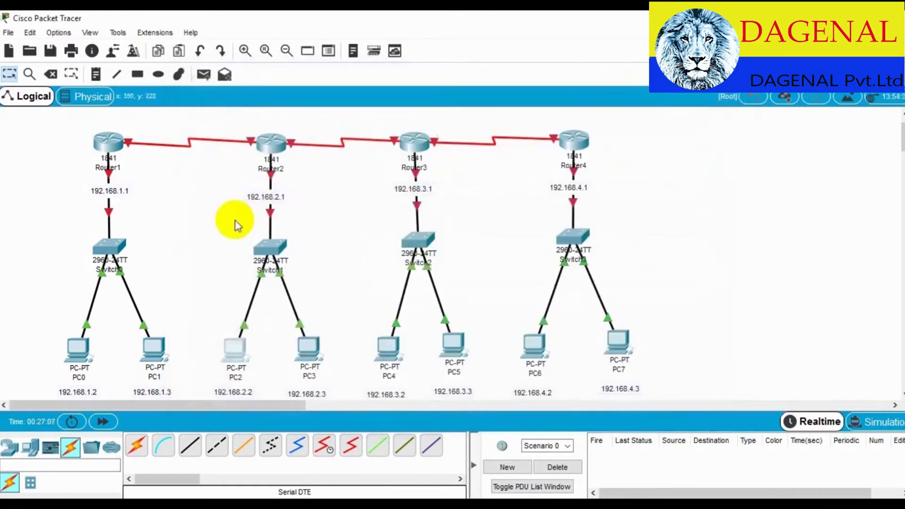
Give PC3 the static IP address 192.168.2.3, subnet mask 255.255.255.0 and default gateway 192.168.2.1
{"action": "left_click", "coordinate": [307, 354]}
{"action": "left_click", "coordinate": [278, 98]}
{"action": "left_click", "coordinate": [247, 131]}
{"action": "right_click", "coordinate": [390, 135]}
{"action": "left_click", "coordinate": [403, 208]}
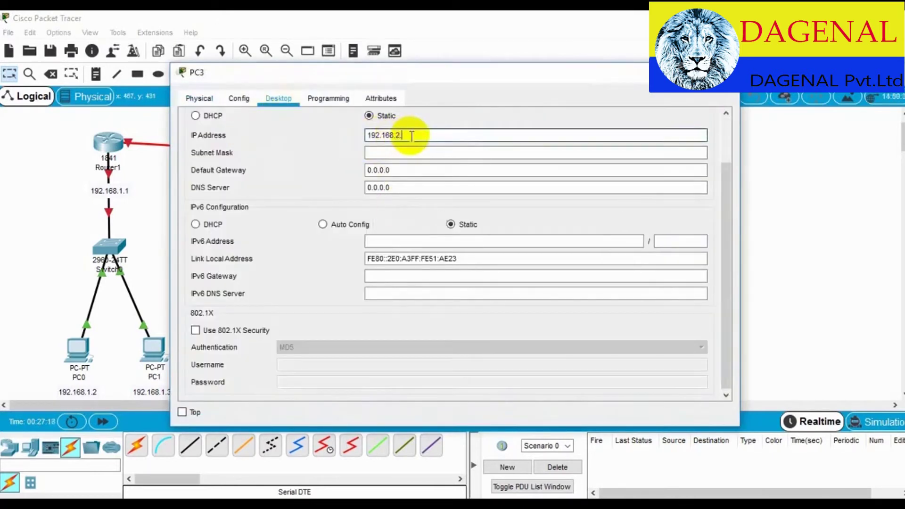
{"action": "left_click", "coordinate": [404, 152]}
{"action": "left_click", "coordinate": [392, 170]}
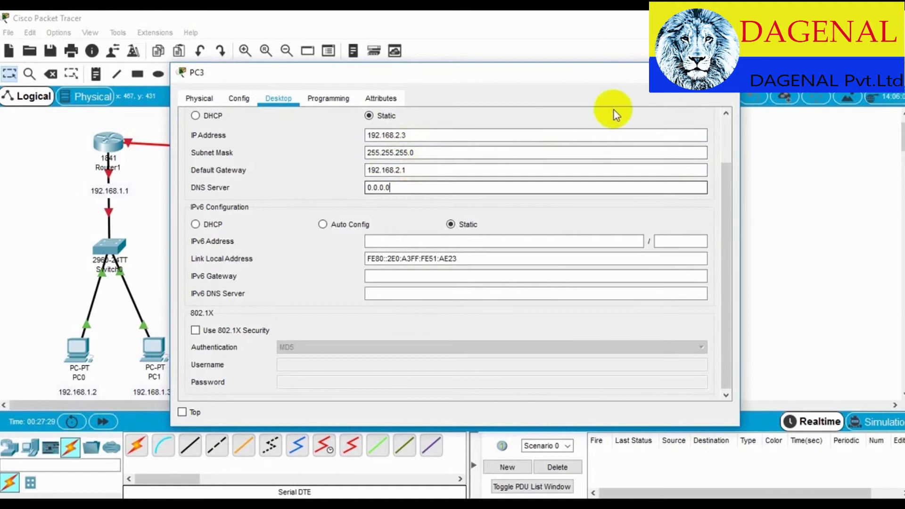
Give PC4 the static IP address 192.168.3.2, subnet mask 255.255.255.0 and default gateway 192.168.3.1
{"action": "left_click", "coordinate": [729, 72]}
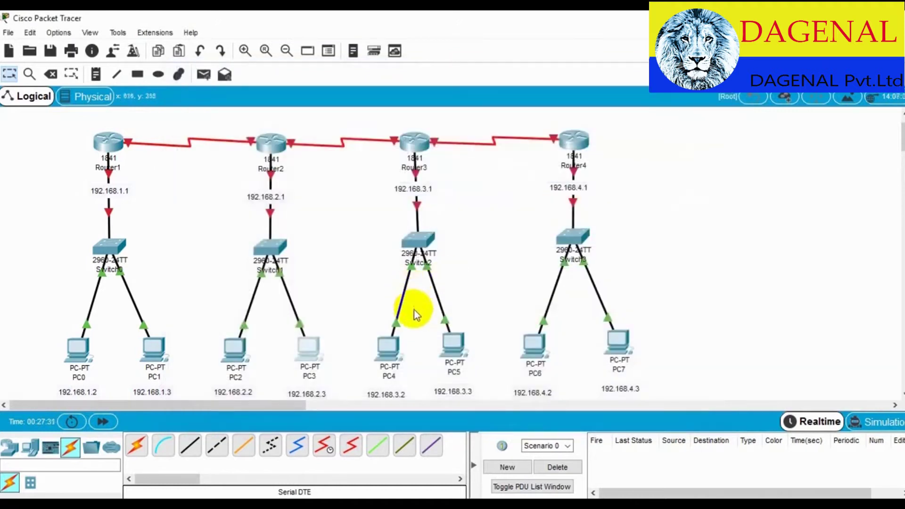
{"action": "left_click", "coordinate": [385, 345]}
{"action": "left_click", "coordinate": [278, 98]}
{"action": "left_click", "coordinate": [238, 139]}
{"action": "right_click", "coordinate": [391, 134]}
{"action": "left_click", "coordinate": [406, 207]}
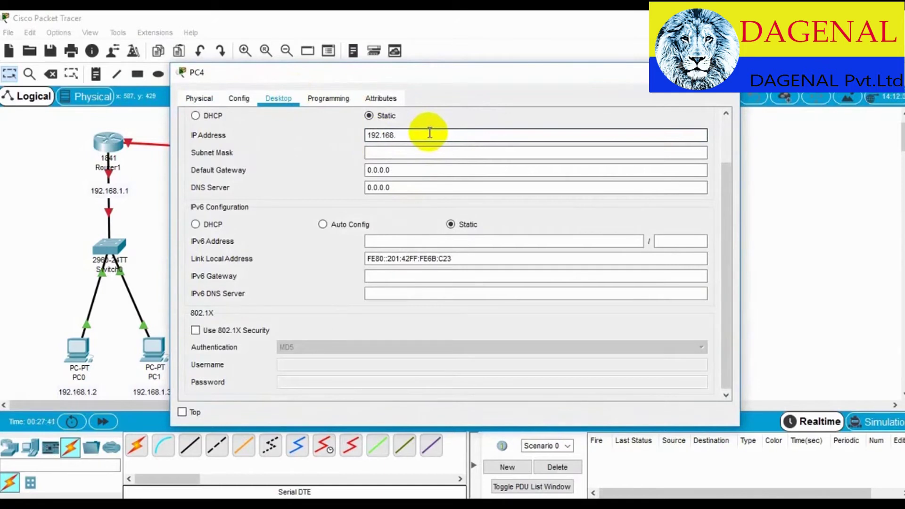
{"action": "type", "text": "2"}
{"action": "left_click", "coordinate": [429, 151]}
{"action": "double_click", "coordinate": [410, 170]}
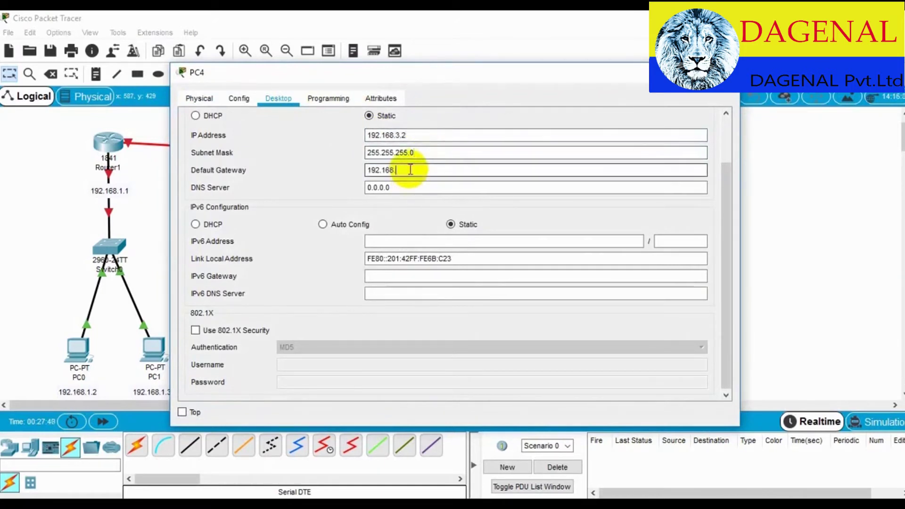
{"action": "left_click", "coordinate": [410, 185]}
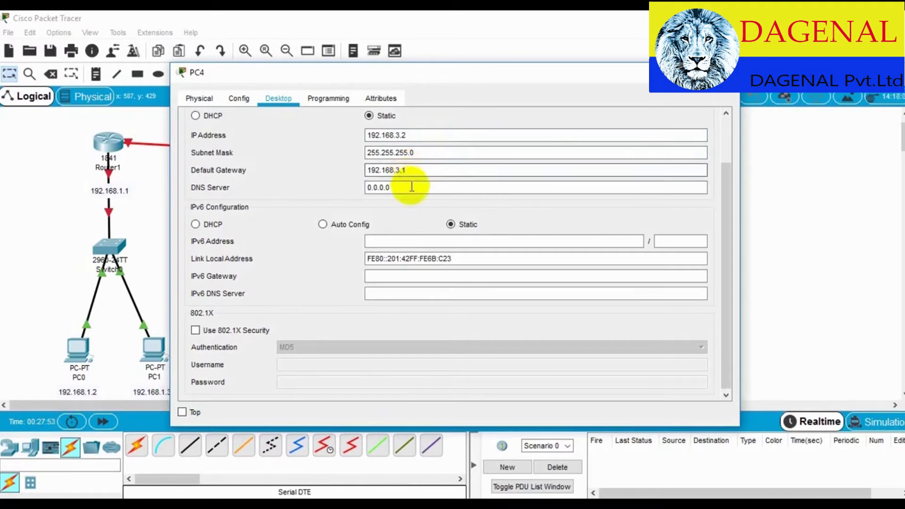
{"action": "left_click", "coordinate": [730, 72]}
Give PC5 the static IP address 192.168.3.3, subnet mask 255.255.255.0 and default gateway 192.168.3.1
{"action": "left_click", "coordinate": [454, 339]}
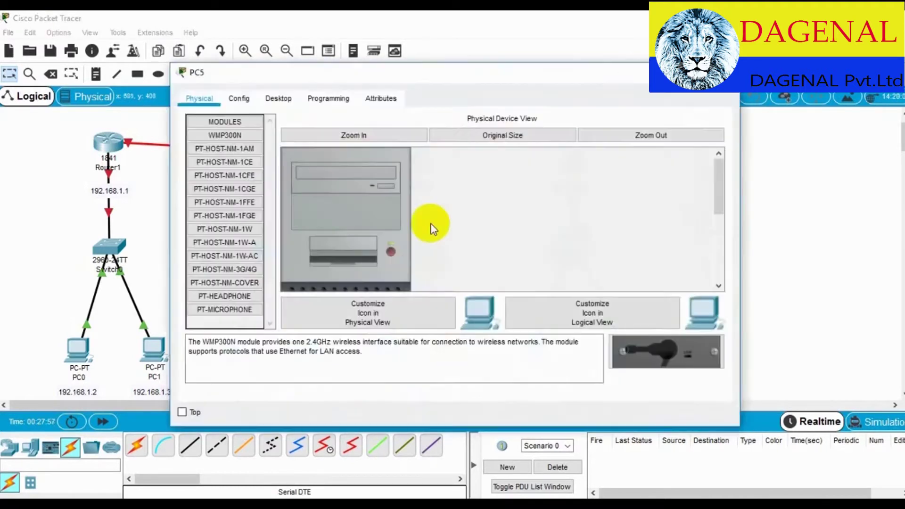
{"action": "left_click", "coordinate": [279, 98]}
{"action": "left_click", "coordinate": [236, 125]}
{"action": "right_click", "coordinate": [402, 136]}
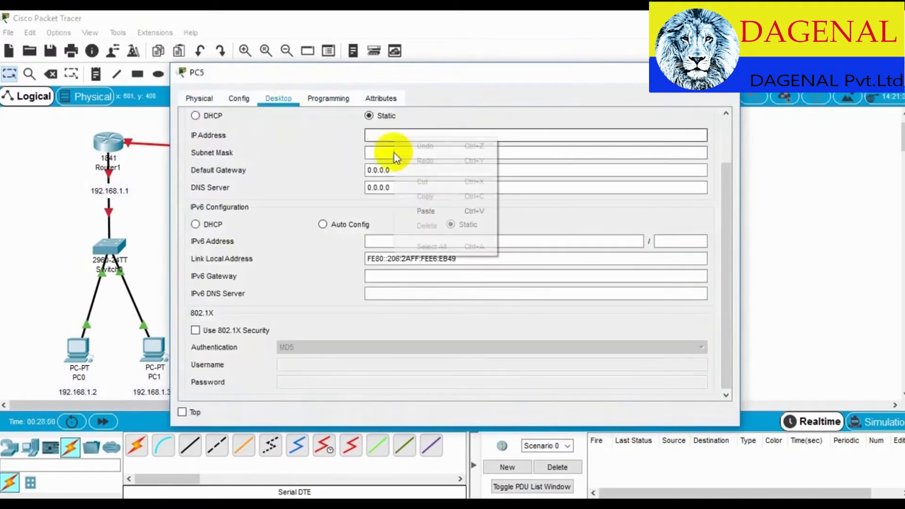
{"action": "left_click", "coordinate": [424, 210]}
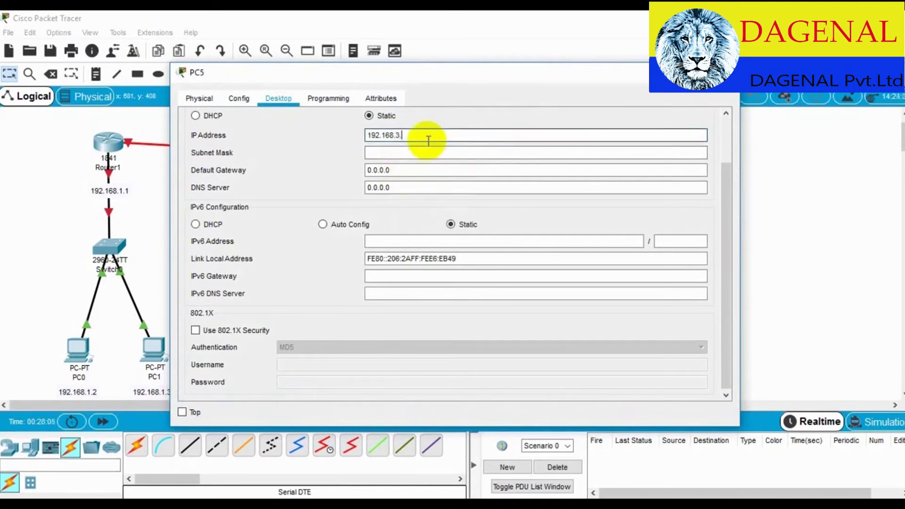
{"action": "left_click", "coordinate": [424, 152]}
{"action": "double_click", "coordinate": [416, 168]}
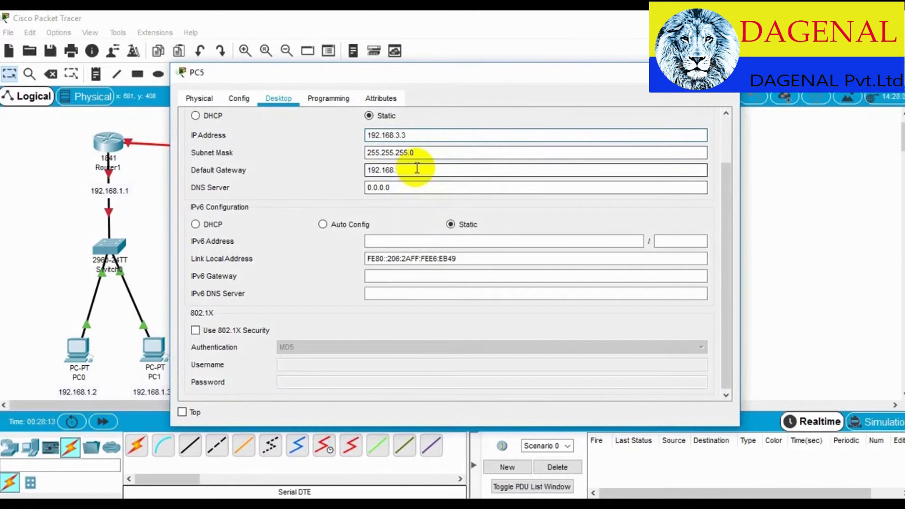
{"action": "left_click", "coordinate": [730, 72]}
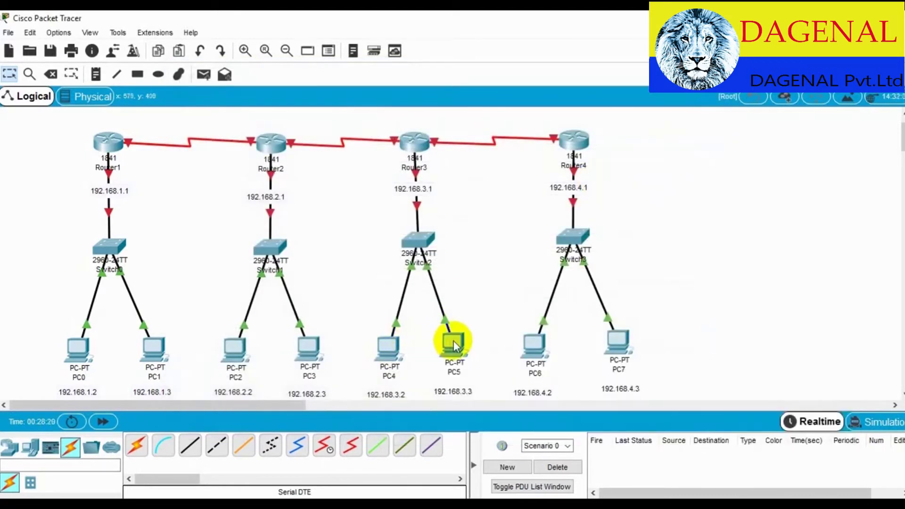
Give PC6 the static IP address 192.168.4.2 with its default subnet mask and set the default gateway to 192.168.4.1
{"action": "mouse_move", "coordinate": [456, 345]}
{"action": "mouse_move", "coordinate": [313, 348]}
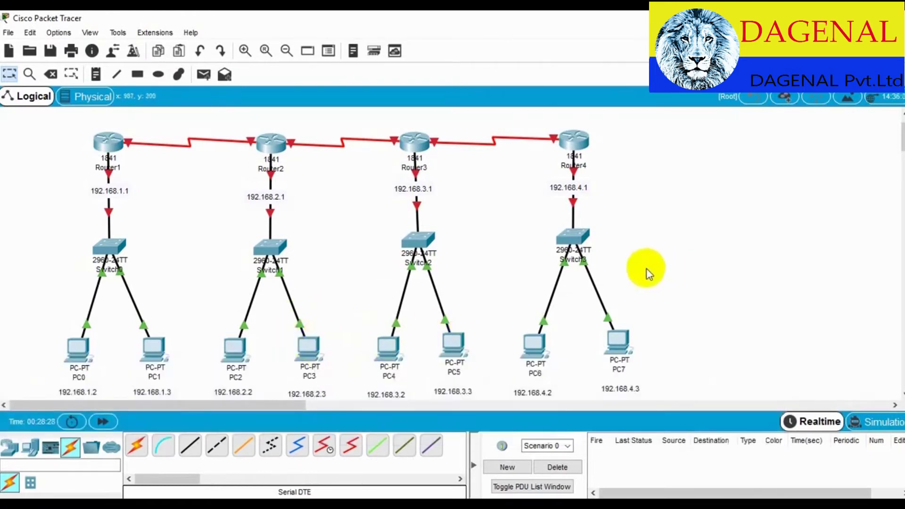
{"action": "left_click", "coordinate": [532, 344]}
{"action": "left_click", "coordinate": [279, 98]}
{"action": "left_click", "coordinate": [247, 140]}
{"action": "right_click", "coordinate": [399, 137]}
{"action": "left_click", "coordinate": [410, 210]}
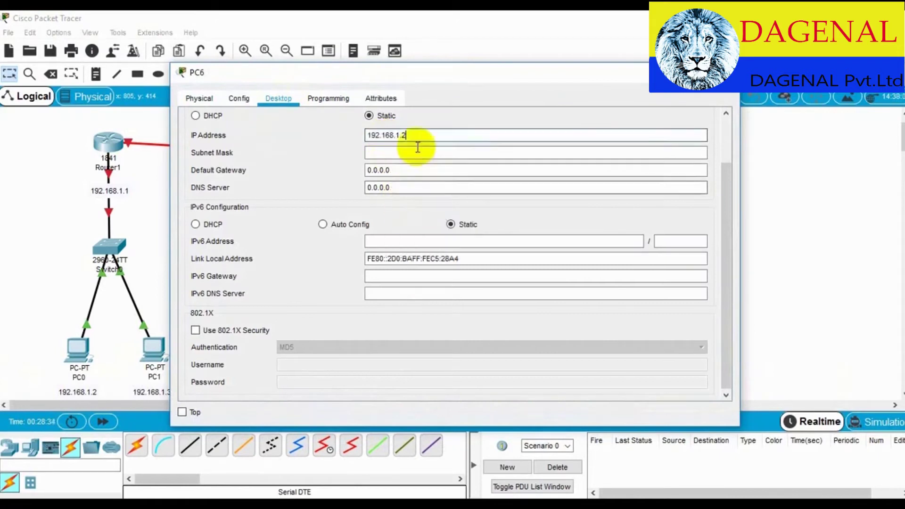
{"action": "type", "text": ".2"}
{"action": "left_click", "coordinate": [390, 151]}
{"action": "double_click", "coordinate": [394, 170]}
{"action": "type", "text": "192.168.4.1"}
{"action": "left_click", "coordinate": [493, 188]}
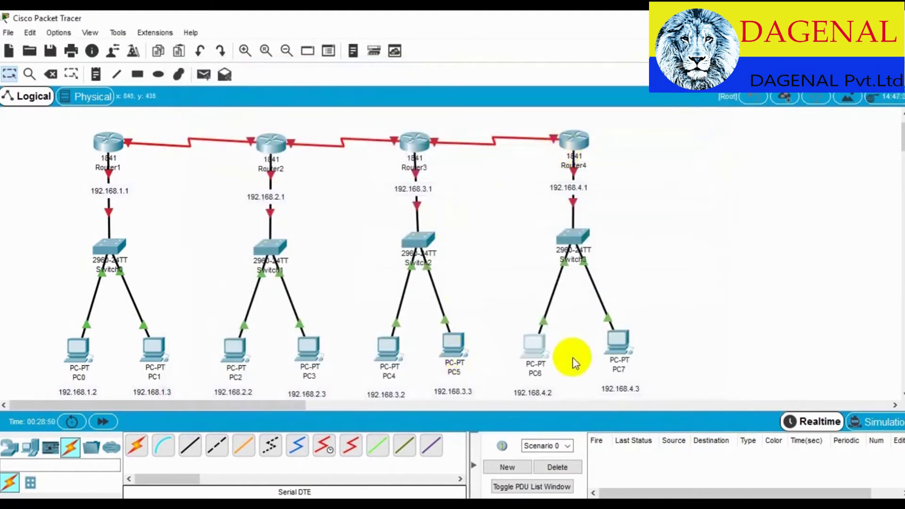
Give PC7 the static IP address 192.168.4.3, subnet mask 255.255.255.0 and default gateway 192.168.4.1
{"action": "left_click", "coordinate": [614, 347]}
{"action": "left_click", "coordinate": [278, 98]}
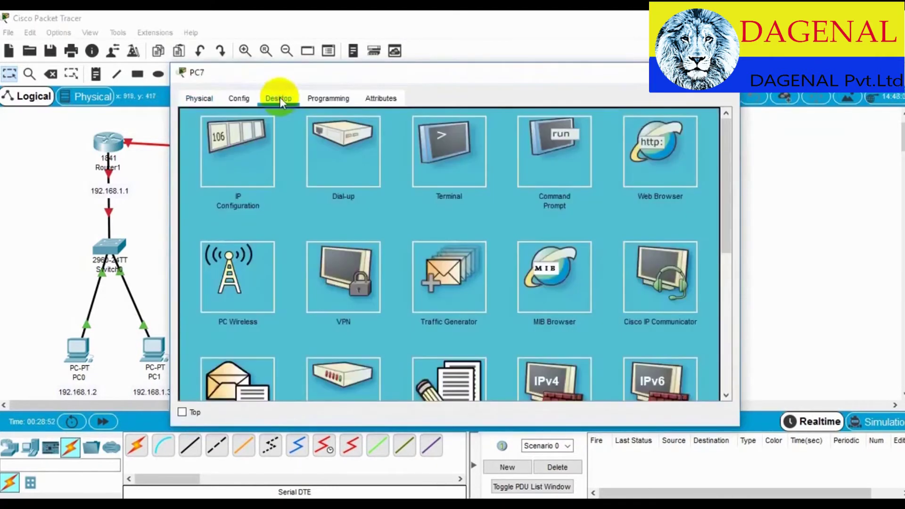
{"action": "left_click", "coordinate": [243, 144]}
{"action": "left_click", "coordinate": [463, 136]}
{"action": "type", "text": "192.168.1.2"}
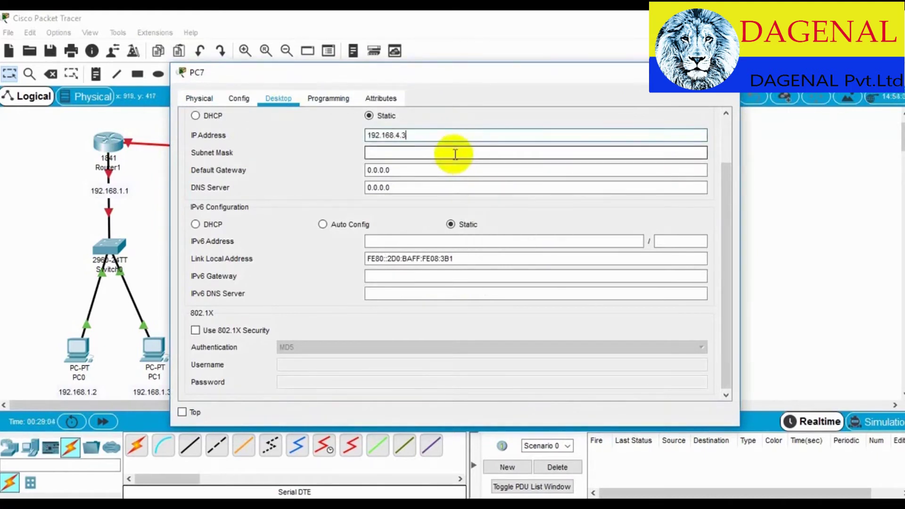
{"action": "left_click", "coordinate": [455, 155]}
{"action": "left_click", "coordinate": [419, 170]}
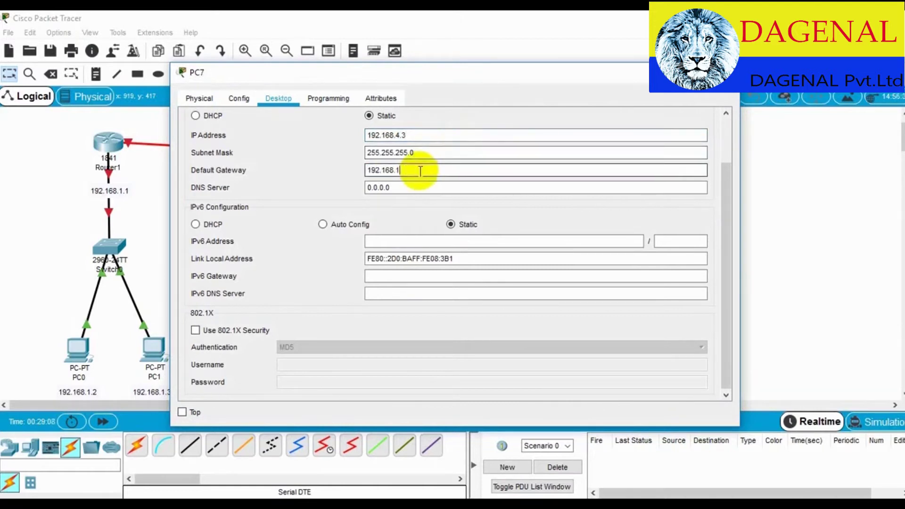
{"action": "type", "text": "192.168.4.1"}
{"action": "left_click", "coordinate": [730, 72]}
Send simple PDUs from PC0 to PC1, PC2 to PC3, PC4 to PC5 and PC6 to PC7
{"action": "left_click", "coordinate": [204, 74]}
{"action": "left_click", "coordinate": [105, 325]}
{"action": "left_click", "coordinate": [141, 346]}
{"action": "left_click", "coordinate": [204, 74]}
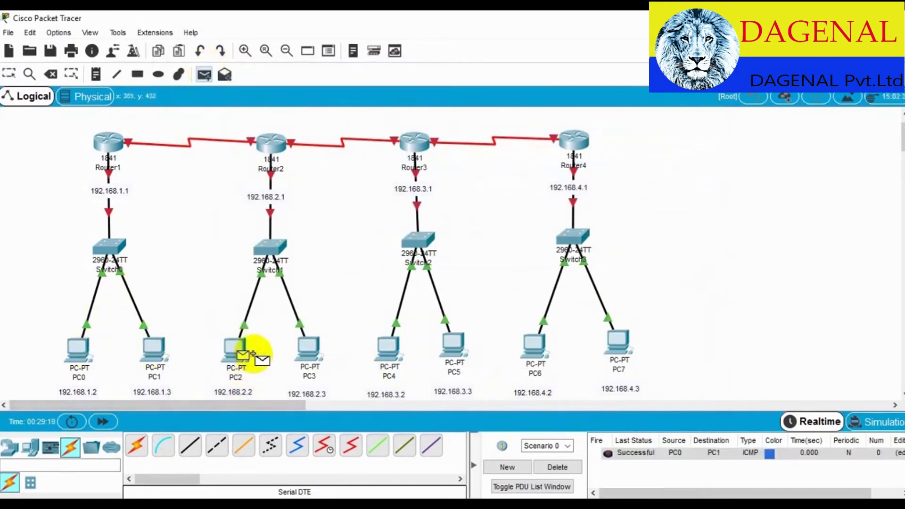
{"action": "left_click", "coordinate": [308, 349]}
{"action": "left_click", "coordinate": [204, 74]}
{"action": "left_click", "coordinate": [388, 346]}
{"action": "left_click", "coordinate": [453, 343]}
{"action": "left_click", "coordinate": [204, 74]}
{"action": "left_click", "coordinate": [534, 346]}
{"action": "left_click", "coordinate": [616, 347]}
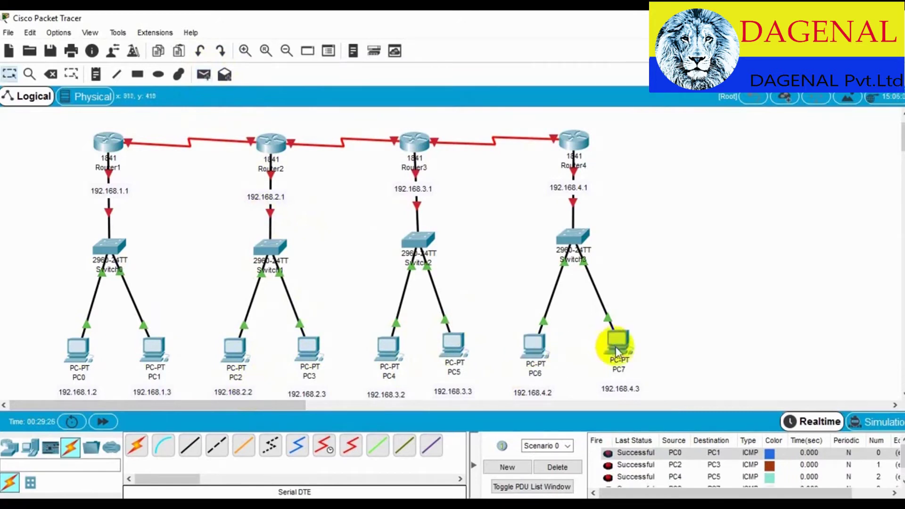
Play the four PDUs in Simulation mode, and delete their scenario after returning to Realtime mode
{"action": "left_click", "coordinate": [876, 427]}
{"action": "left_click", "coordinate": [777, 304]}
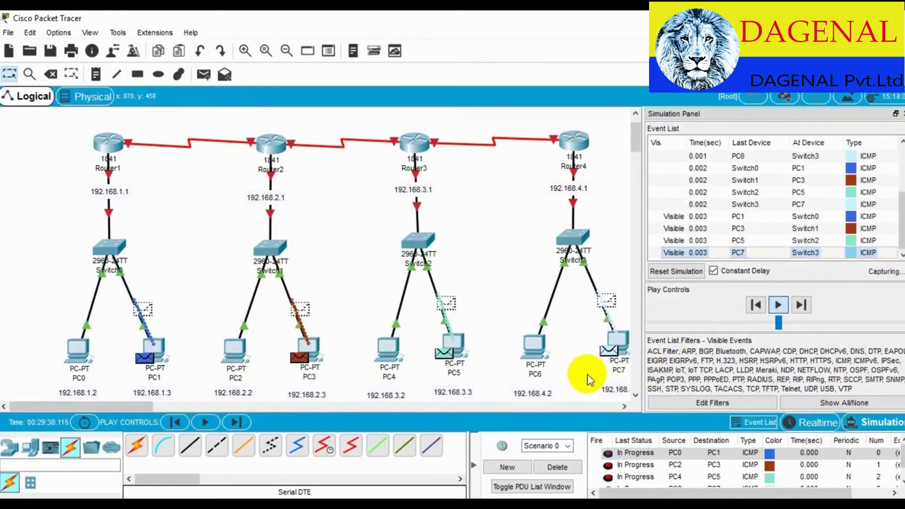
{"action": "left_click", "coordinate": [624, 406]}
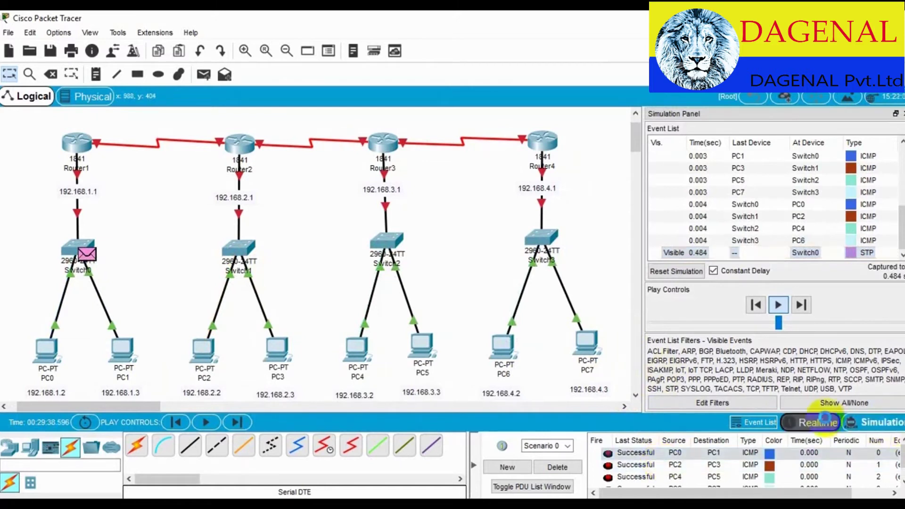
{"action": "left_click", "coordinate": [801, 422]}
{"action": "left_click", "coordinate": [559, 467]}
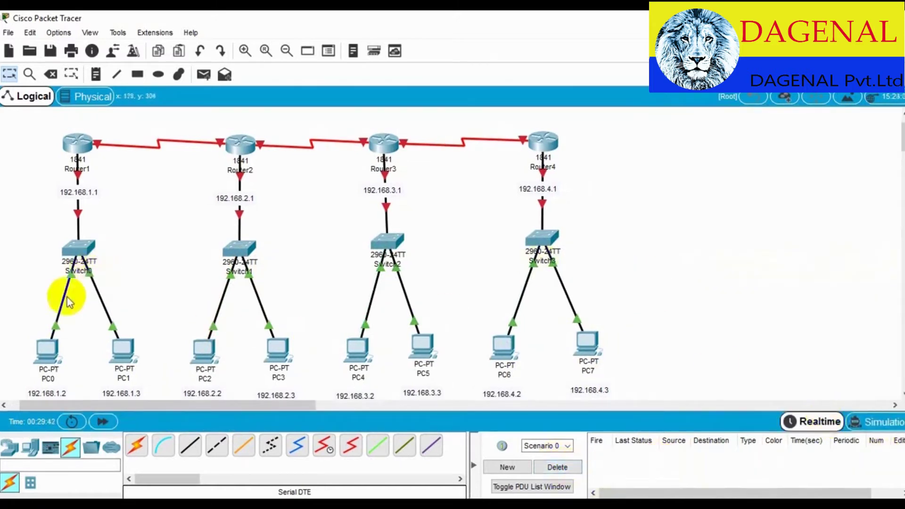
Simulate a simple PDU from PC0 to PC7, and delete its scenario before returning to Realtime mode
{"action": "left_click", "coordinate": [867, 426]}
{"action": "left_click", "coordinate": [204, 74]}
{"action": "left_click", "coordinate": [46, 351]}
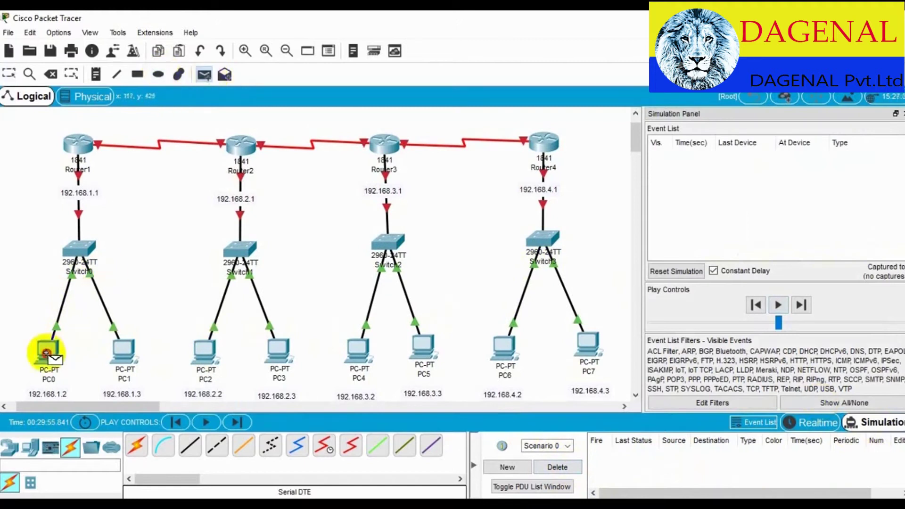
{"action": "left_click", "coordinate": [588, 351]}
{"action": "left_click", "coordinate": [778, 305]}
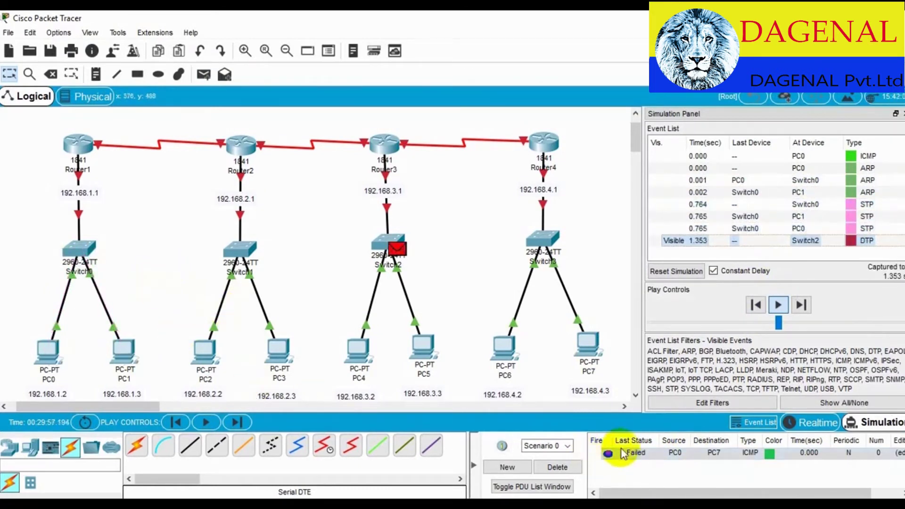
{"action": "left_click", "coordinate": [551, 468]}
{"action": "left_click", "coordinate": [809, 422]}
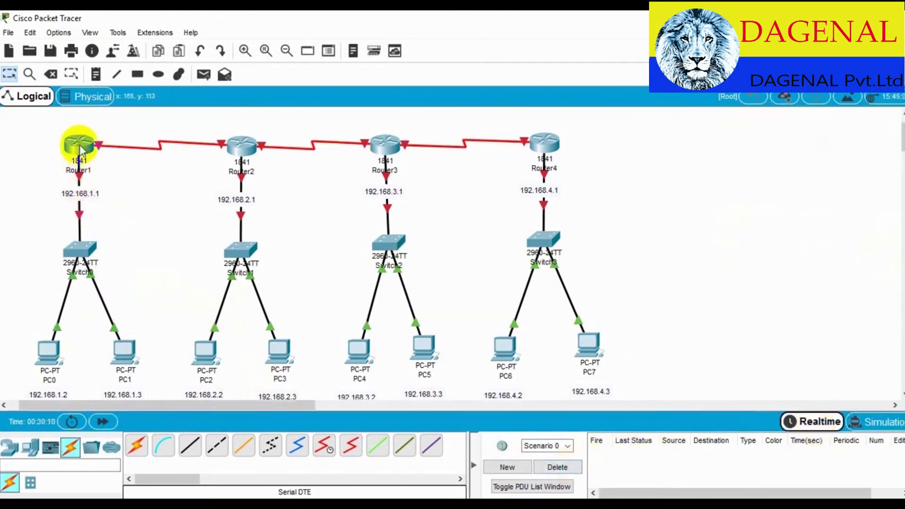
Set Router1's FastEthernet0/0 to IP address 192.168.1.1 with subnet mask 255.255.255.0 and turn the port on
{"action": "mouse_move", "coordinate": [81, 146]}
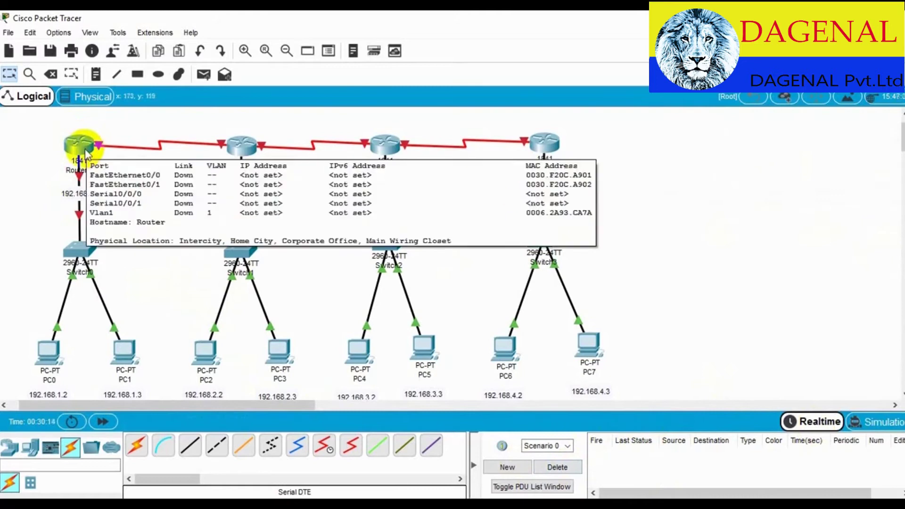
{"action": "left_click", "coordinate": [86, 150]}
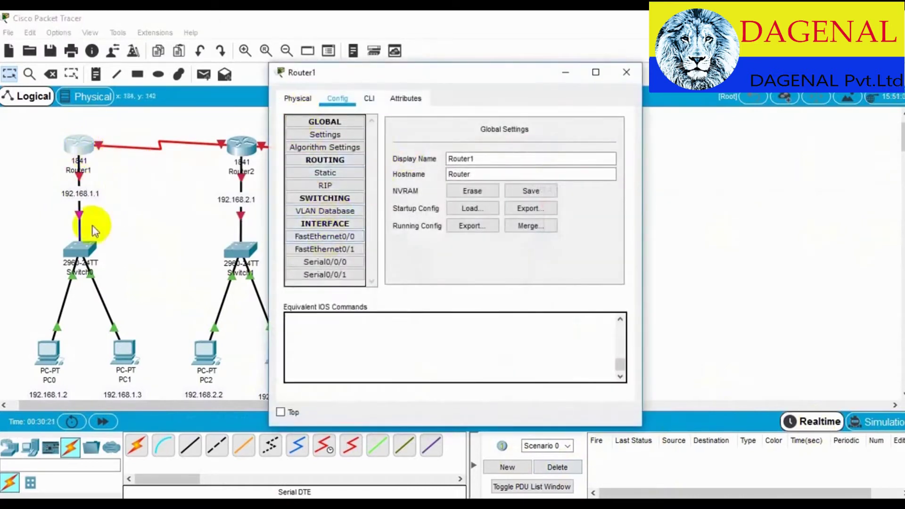
{"action": "left_click", "coordinate": [324, 237]}
{"action": "left_click", "coordinate": [540, 203]}
{"action": "right_click", "coordinate": [541, 203]}
{"action": "left_click", "coordinate": [572, 276]}
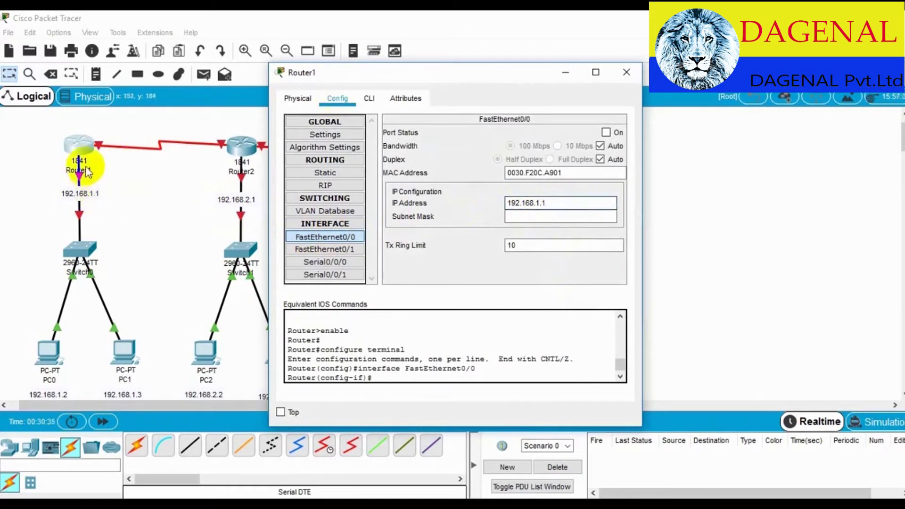
{"action": "left_click", "coordinate": [539, 216]}
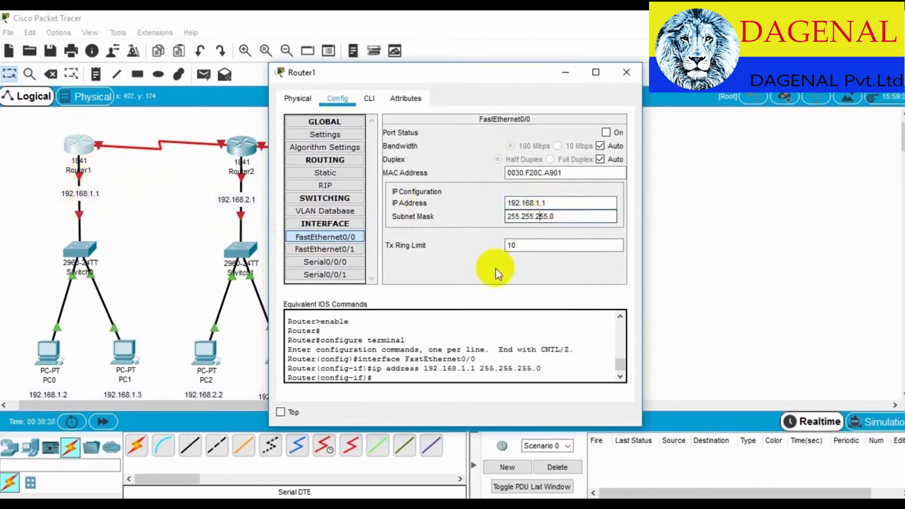
{"action": "left_click", "coordinate": [611, 134]}
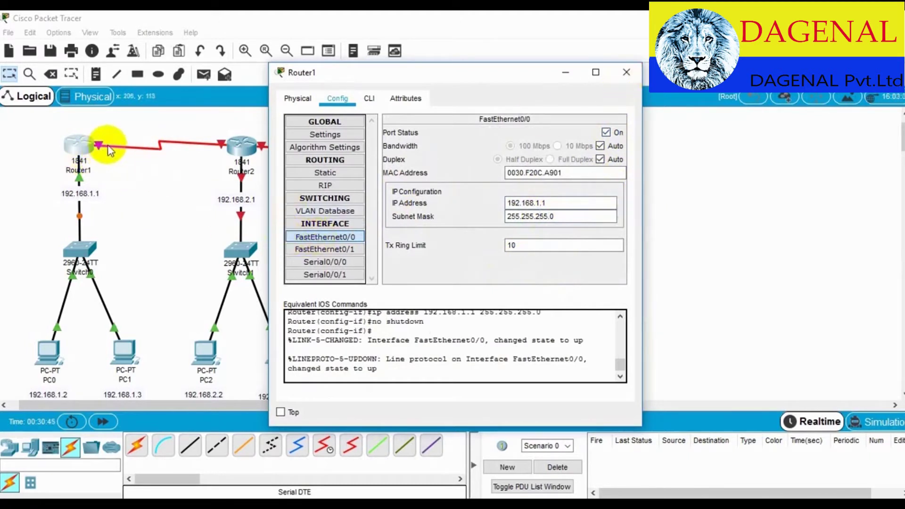
Set Router1's Serial0/0/0 to IP address 11.0.0.1 with subnet mask 255.0.0.0 and turn the port on
{"action": "left_click", "coordinate": [306, 262]}
{"action": "left_click", "coordinate": [526, 188]}
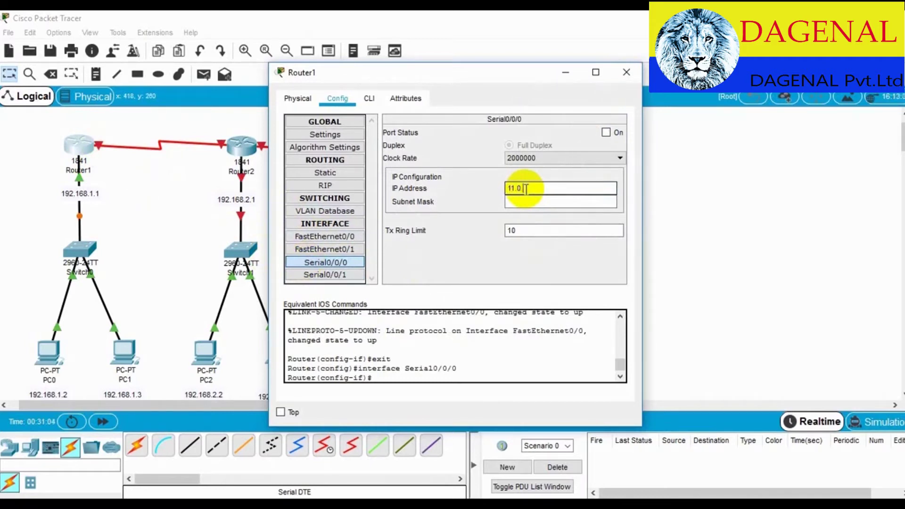
{"action": "type", "text": "11.0.0.1"}
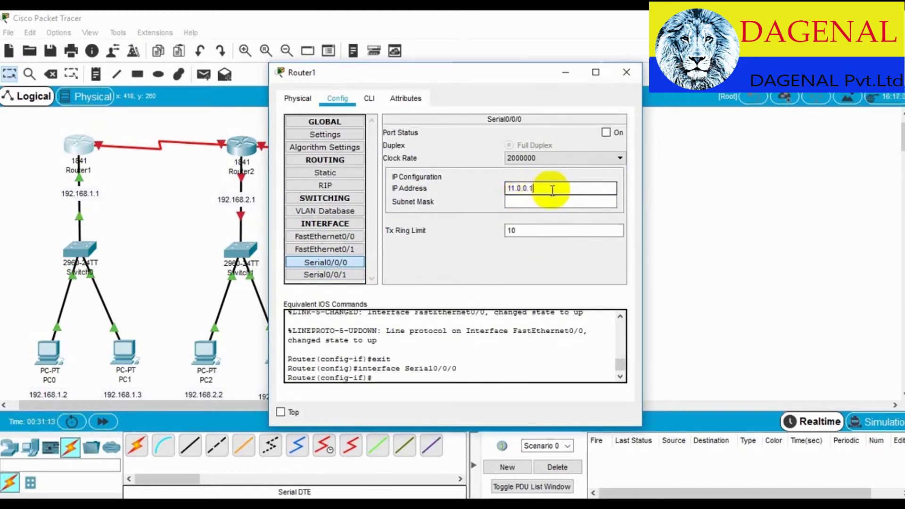
{"action": "key", "text": "Tab"}
{"action": "left_click", "coordinate": [606, 132]}
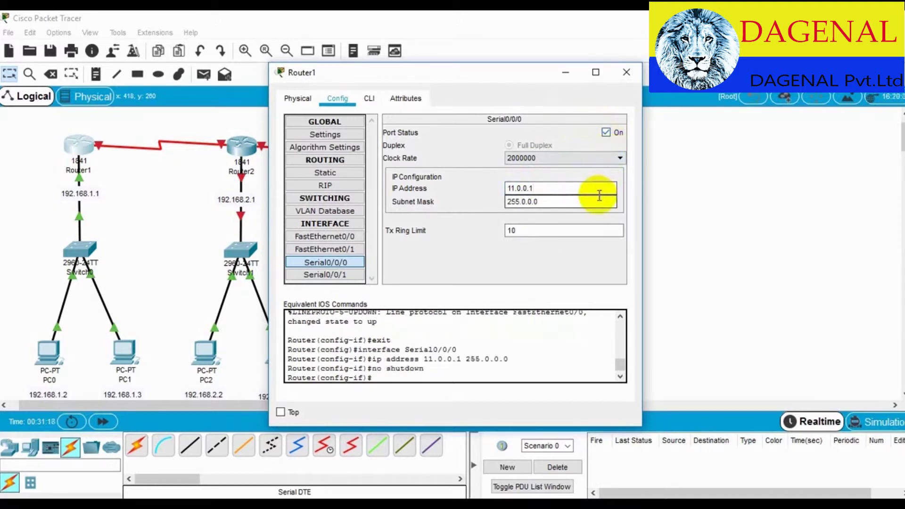
{"action": "scroll", "coordinate": [455, 321], "scroll_direction": "down", "scroll_amount": 1}
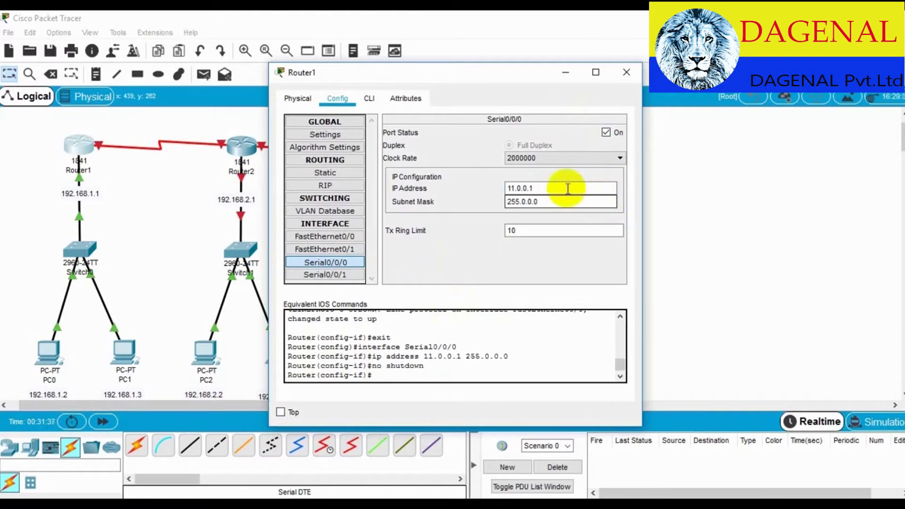
Change the IP address of Router1's Serial0/0/0 to 11.0.0.2 and close the router's configuration window
{"action": "left_click", "coordinate": [542, 187]}
{"action": "type", "text": "2"}
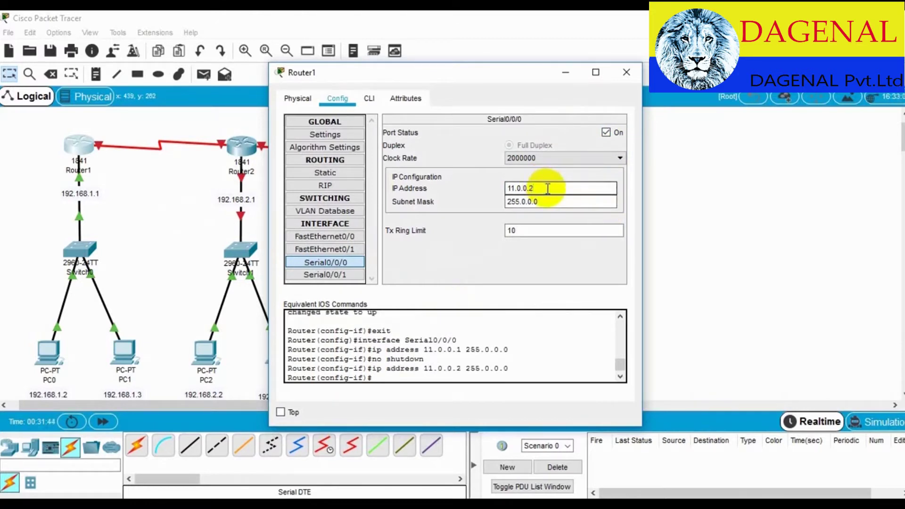
{"action": "left_click", "coordinate": [626, 72]}
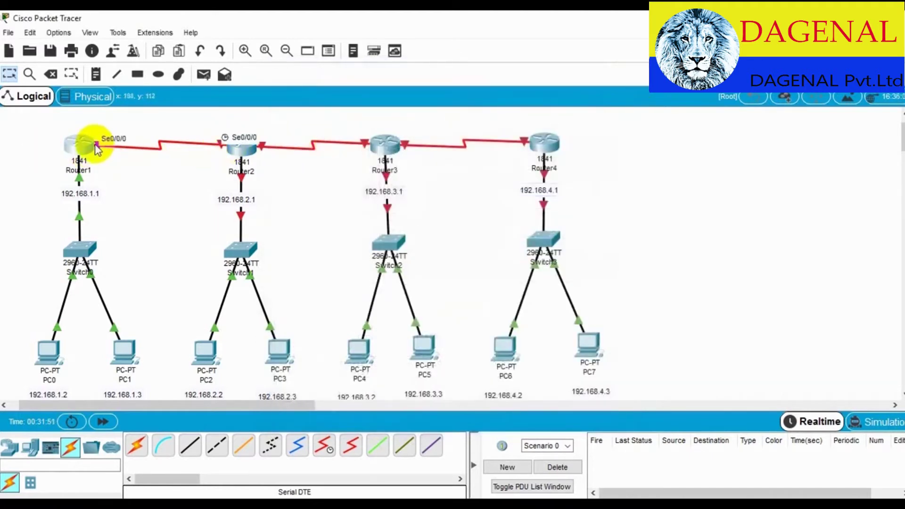
{"action": "mouse_move", "coordinate": [86, 146]}
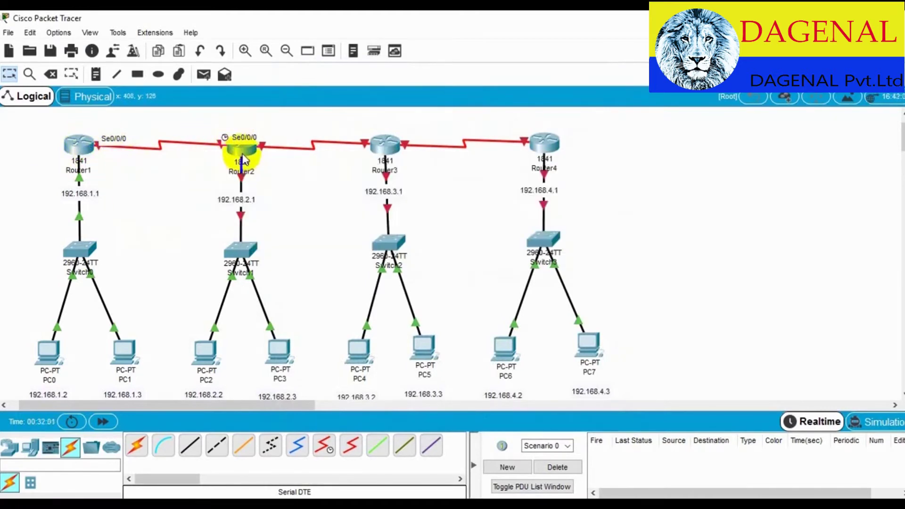
Set Router2's FastEthernet0/0 to IP address 192.168.2.1 with subnet mask 255.255.255.0 and turn the port on
{"action": "mouse_move", "coordinate": [241, 153]}
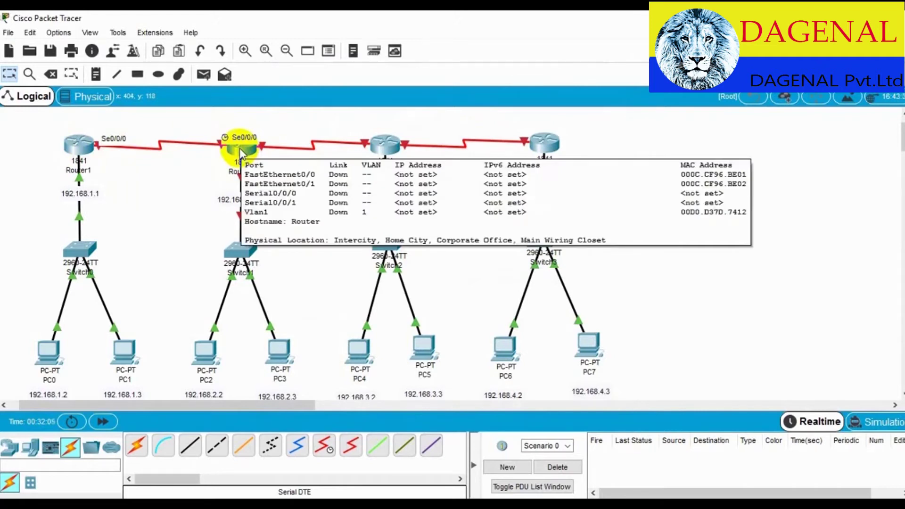
{"action": "left_click", "coordinate": [241, 149]}
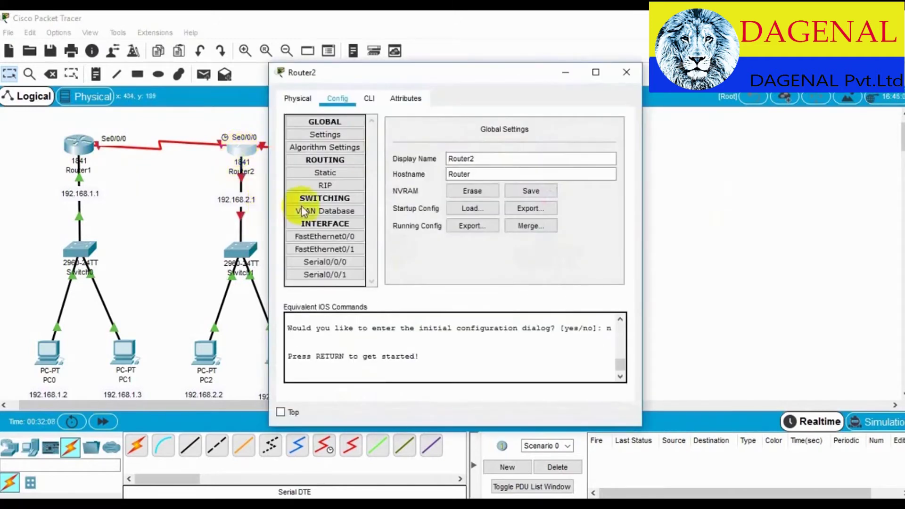
{"action": "left_click", "coordinate": [329, 236]}
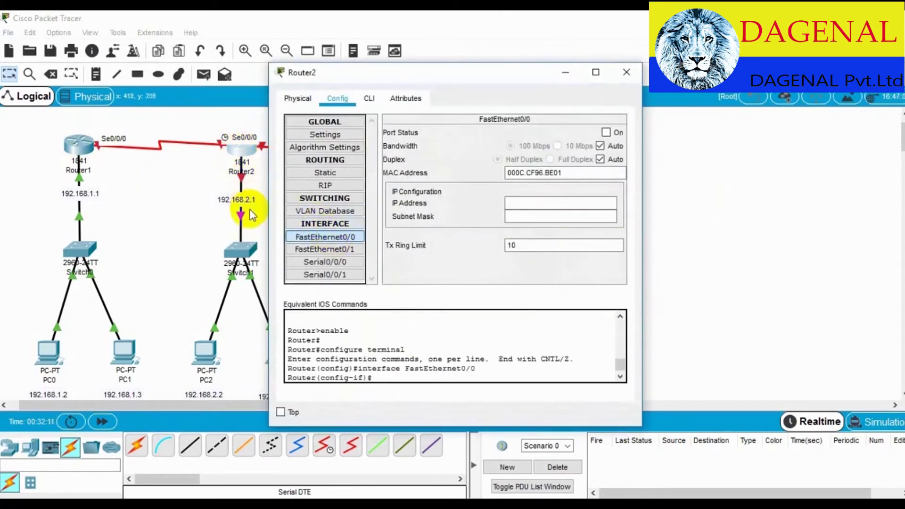
{"action": "left_click", "coordinate": [519, 203]}
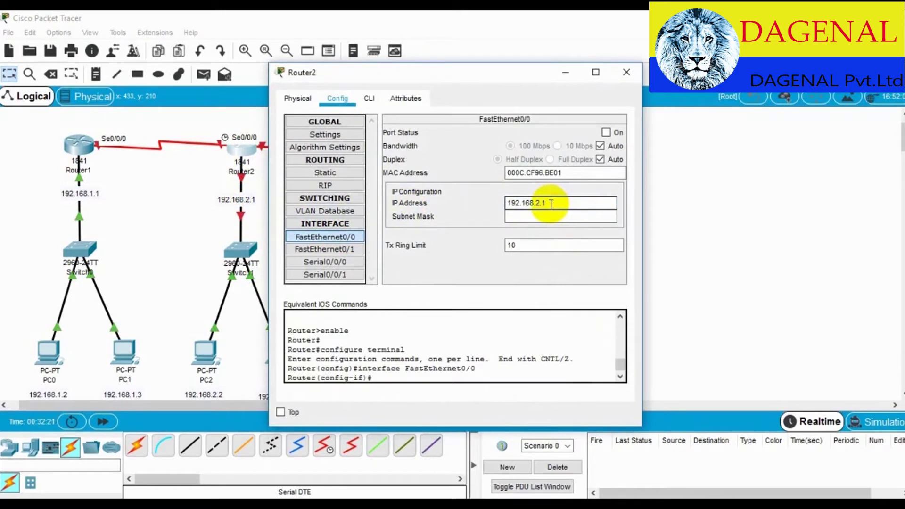
{"action": "left_click", "coordinate": [555, 216]}
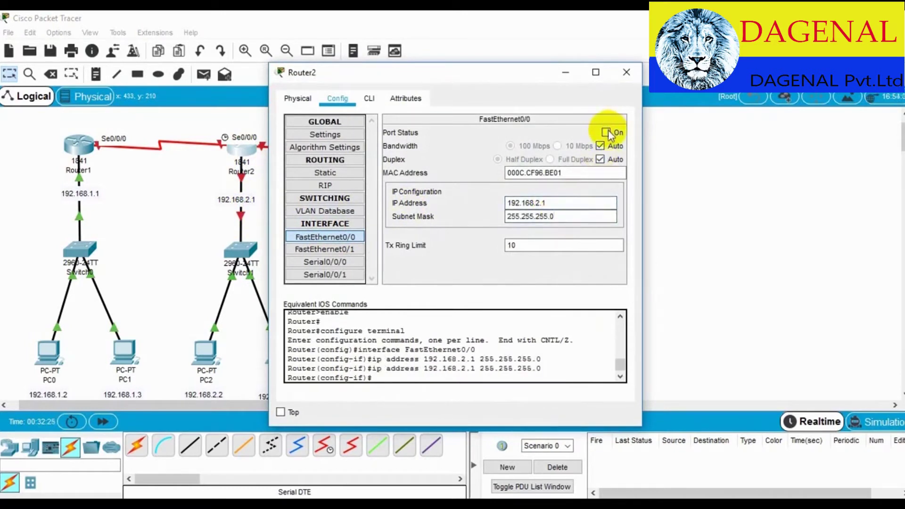
{"action": "left_click", "coordinate": [606, 133]}
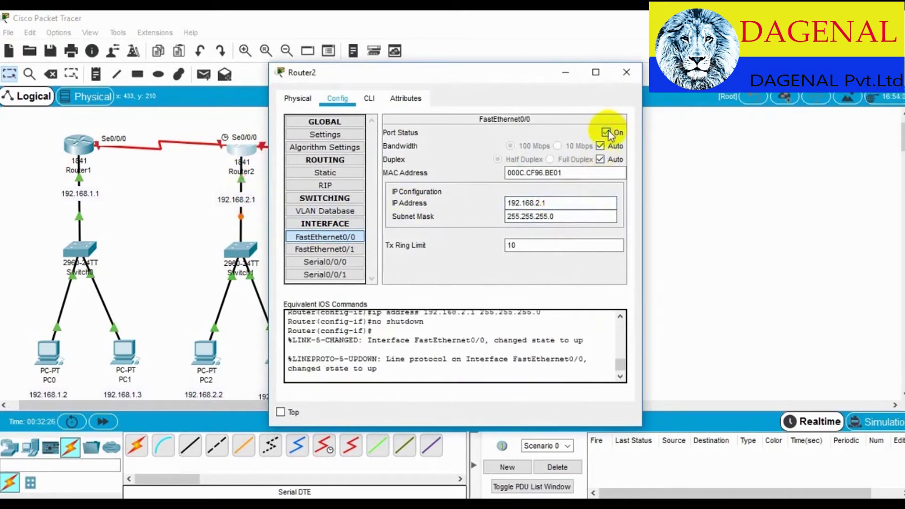
Set Router2's Serial0/0/0 to IP address 11.0.0.3 with subnet mask 255.0.0.0, turn the port on and close the configuration window
{"action": "left_click", "coordinate": [318, 250]}
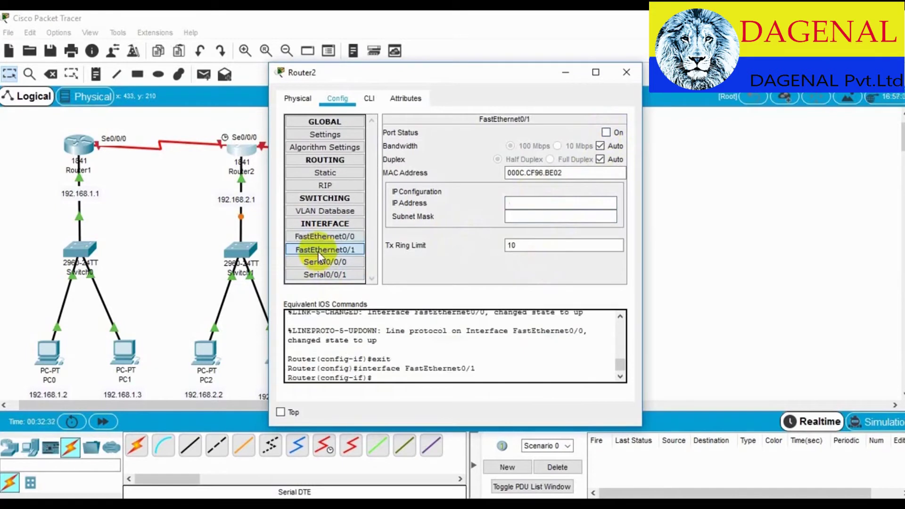
{"action": "left_click", "coordinate": [341, 263]}
{"action": "left_click", "coordinate": [523, 184]}
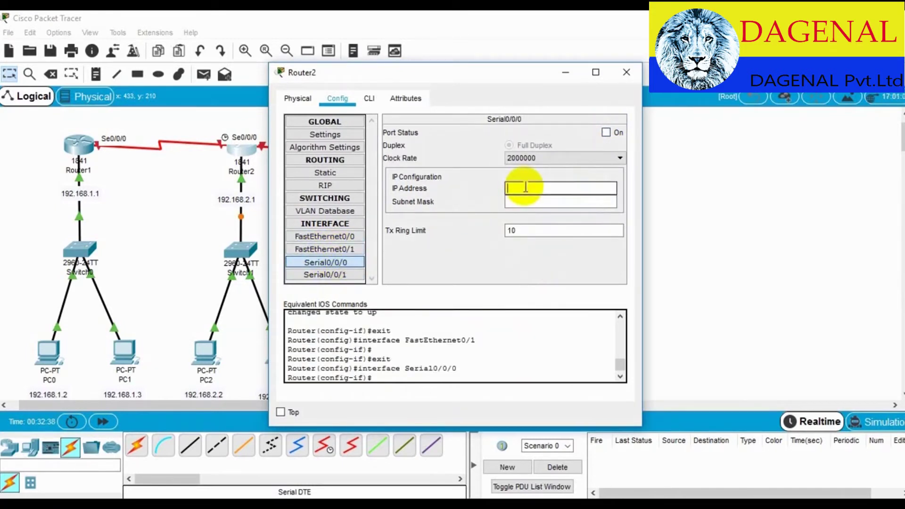
{"action": "type", "text": "10"}
{"action": "type", "text": ".0.0.3"}
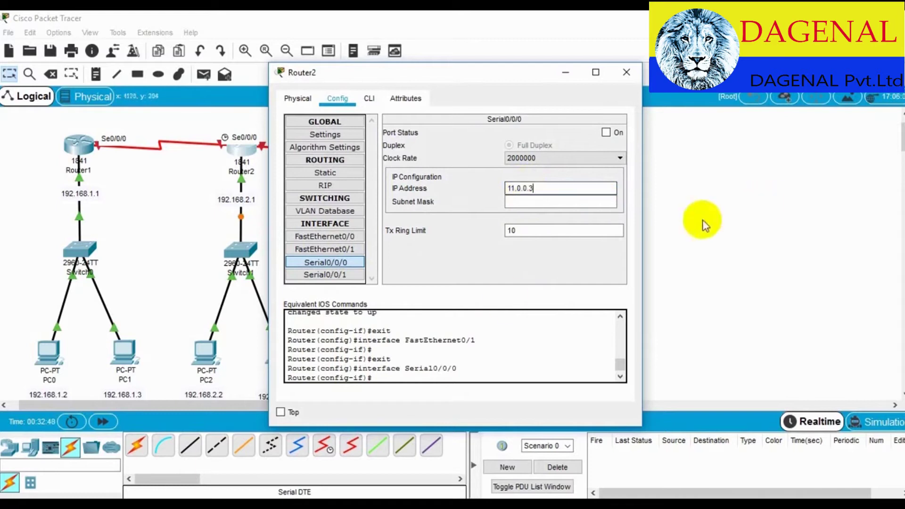
{"action": "left_click", "coordinate": [518, 202]}
{"action": "left_click", "coordinate": [606, 133]}
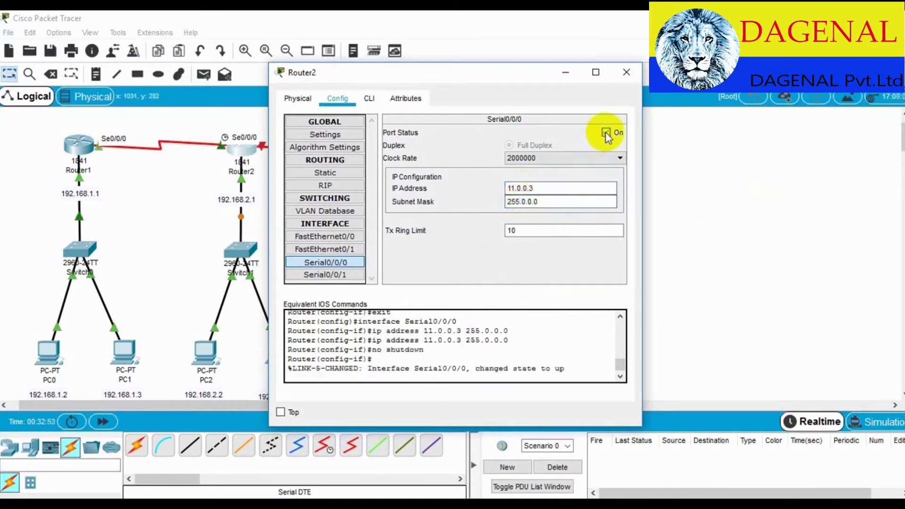
{"action": "left_click", "coordinate": [626, 72]}
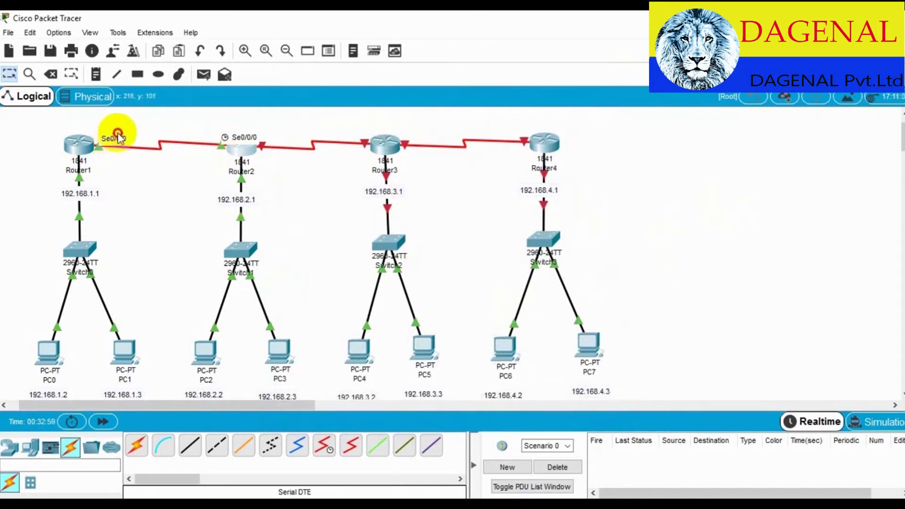
Label the serial link between Router1 and Router2 with notes 11.0.0.2 at Router1's end and 11.0.0.3 at Router2's end
{"action": "left_click", "coordinate": [217, 122]}
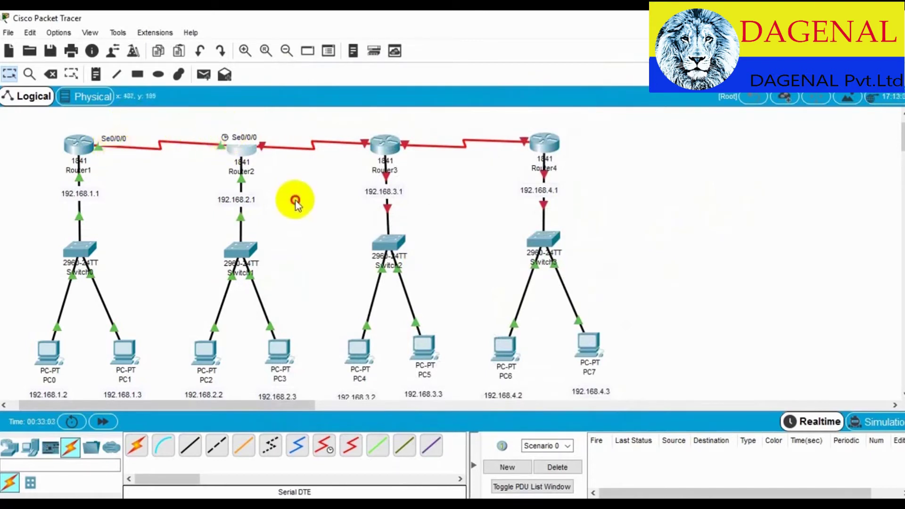
{"action": "left_click", "coordinate": [95, 74]}
{"action": "left_click", "coordinate": [96, 125]}
{"action": "type", "text": "11.0.0.2"}
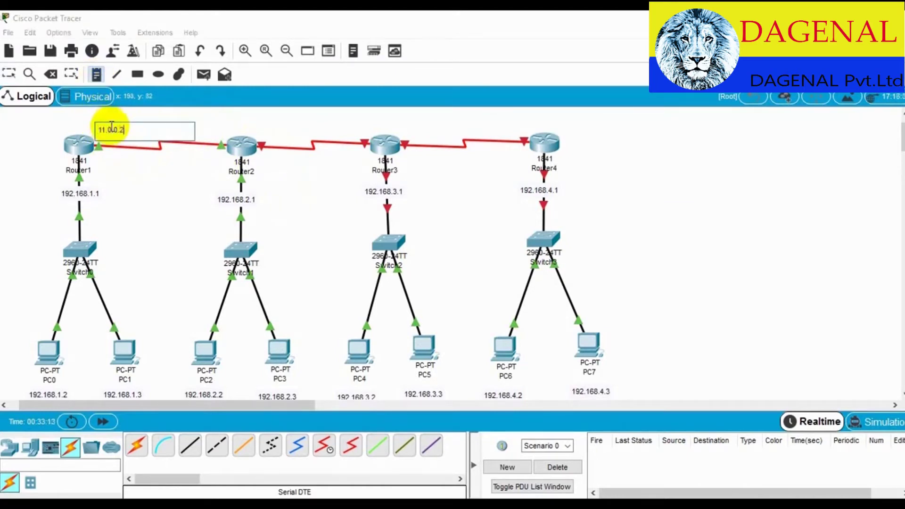
{"action": "left_click", "coordinate": [131, 162]}
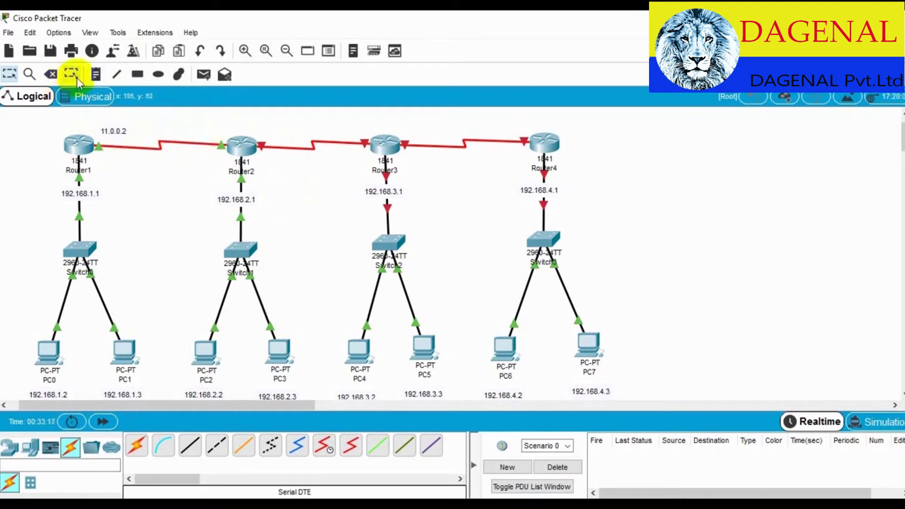
{"action": "left_click", "coordinate": [191, 127]}
{"action": "type", "text": "11.0.0."}
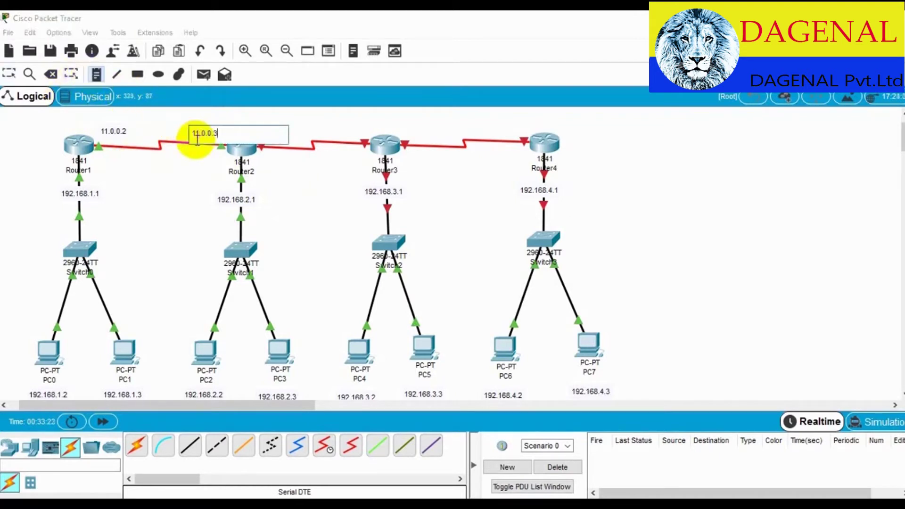
{"action": "type", "text": "3"}
{"action": "left_click", "coordinate": [307, 121]}
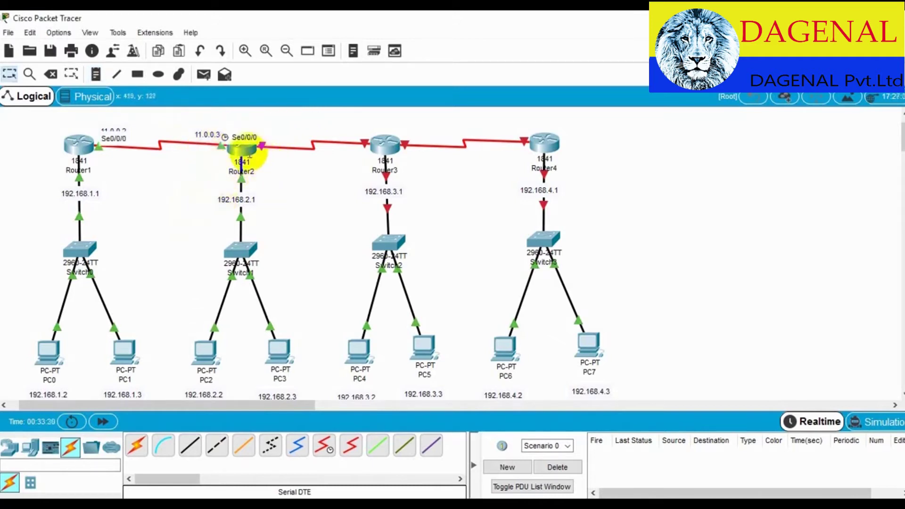
Try to set Router2's Serial0/0/1 to IP address 11.0.1.2 with subnet mask 255.0.0.0
{"action": "left_click", "coordinate": [239, 154]}
{"action": "left_click", "coordinate": [341, 275]}
{"action": "left_click", "coordinate": [537, 188]}
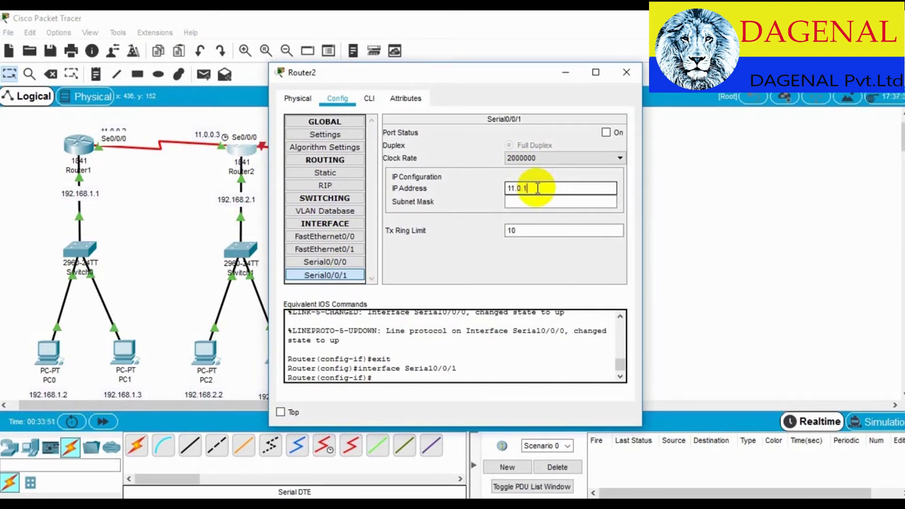
{"action": "type", "text": "2"}
{"action": "left_click", "coordinate": [532, 201]}
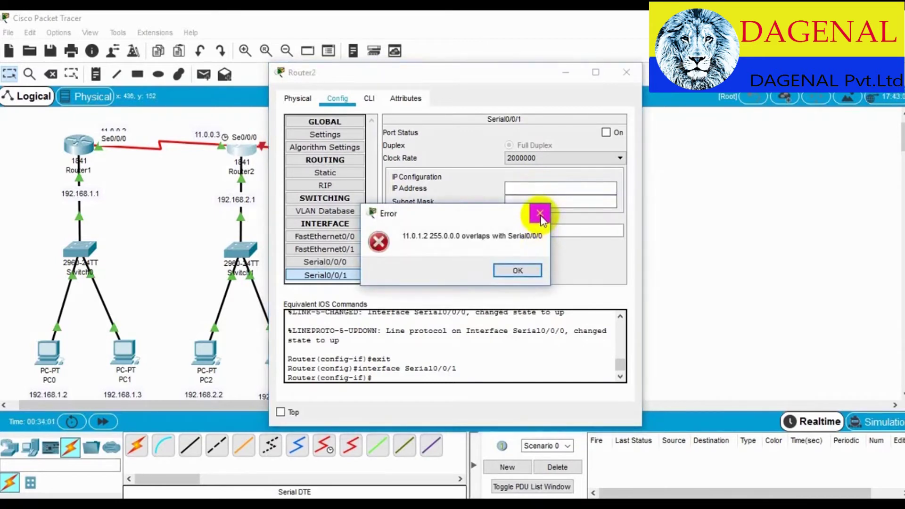
{"action": "left_click", "coordinate": [540, 214]}
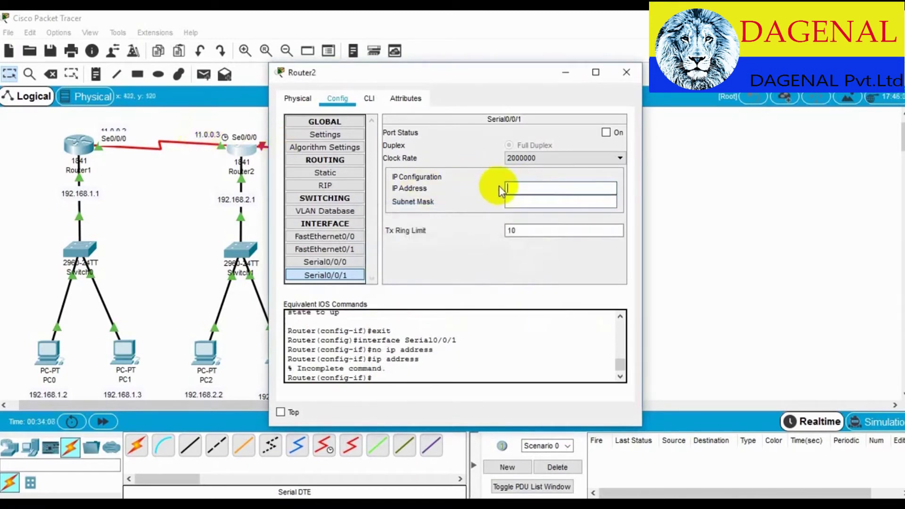
Set Router2's Serial0/0/1 to IP address 12.0.0.2 with subnet mask 255.0.0.0, turn the port on and close the configuration window
{"action": "type", "text": "12.0.0.2"}
{"action": "left_click", "coordinate": [527, 202]}
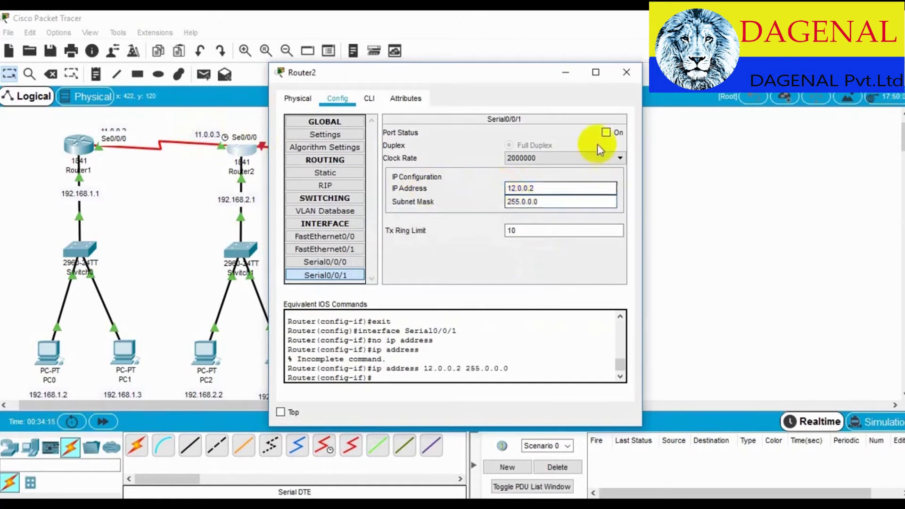
{"action": "left_click", "coordinate": [605, 132]}
{"action": "left_click", "coordinate": [626, 72]}
Set Router3's FastEthernet0/0 to IP address 192.168.3.1 with subnet mask 255.255.255.0 and turn the port on
{"action": "left_click", "coordinate": [374, 146]}
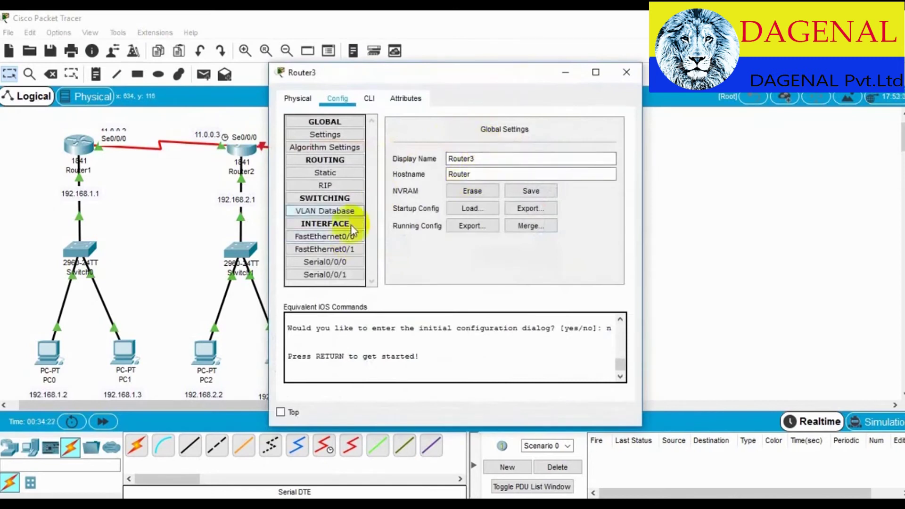
{"action": "left_click", "coordinate": [333, 237]}
{"action": "left_click_drag", "start_coordinate": [461, 73], "coordinate": [662, 78]}
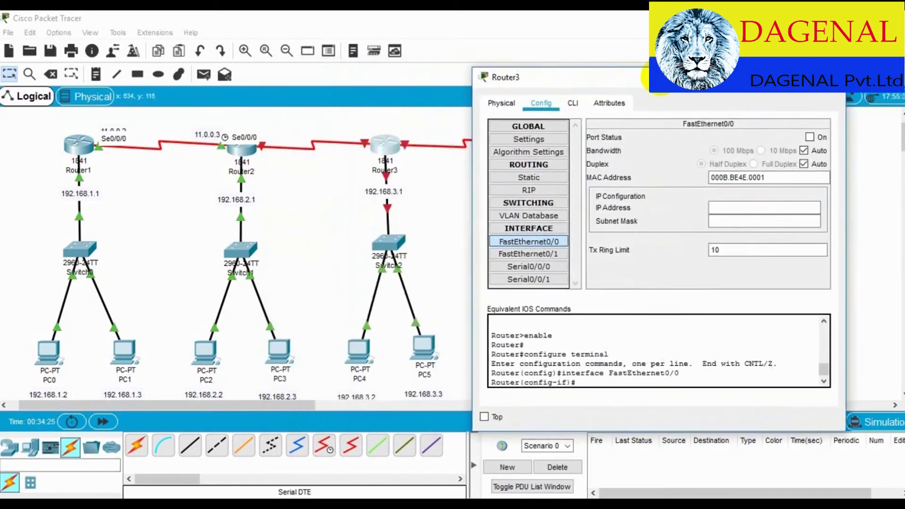
{"action": "left_click", "coordinate": [722, 206]}
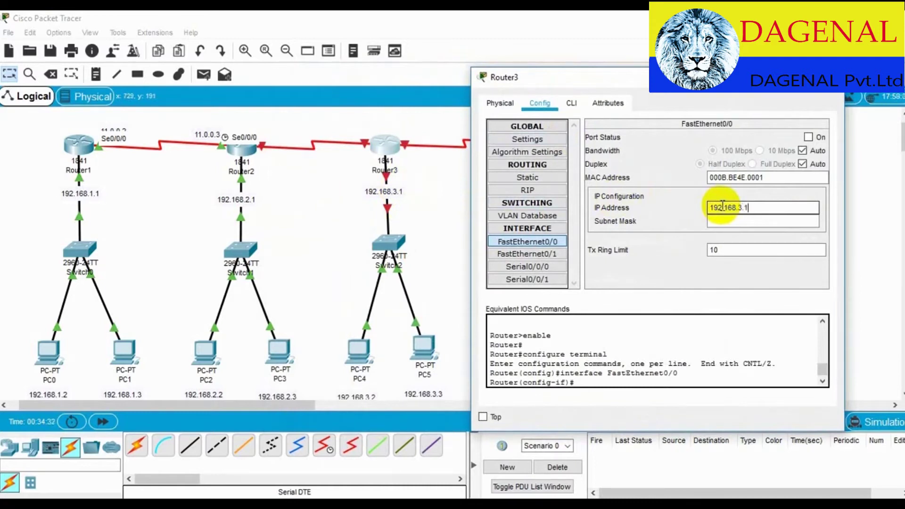
{"action": "left_click", "coordinate": [745, 222]}
{"action": "left_click", "coordinate": [809, 137]}
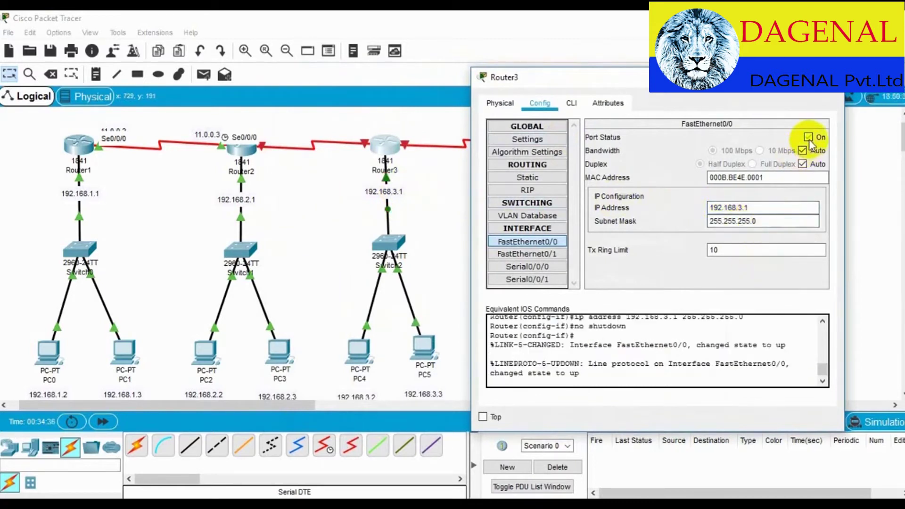
Set Router3's Serial0/0/0 to IP address 12.0.0.3 with subnet mask 255.0.0.0, turn the port on and close the configuration window
{"action": "left_click", "coordinate": [544, 268]}
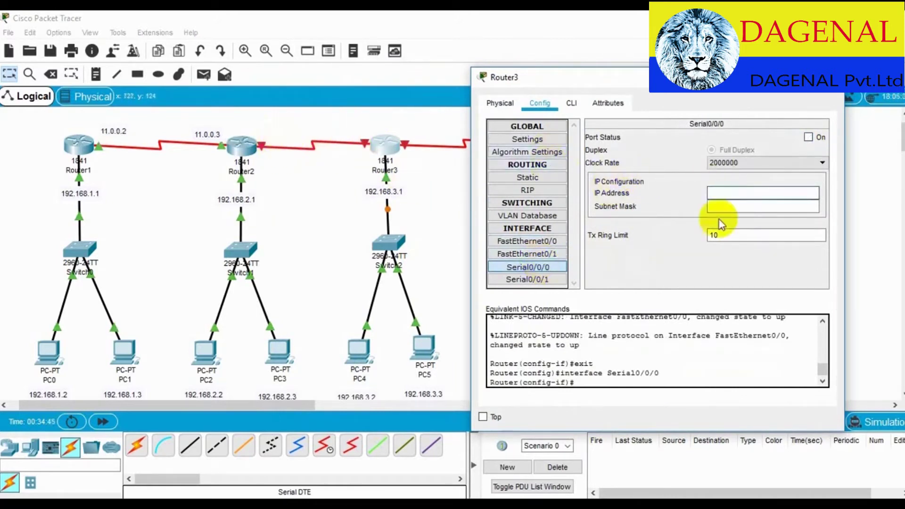
{"action": "left_click", "coordinate": [728, 205]}
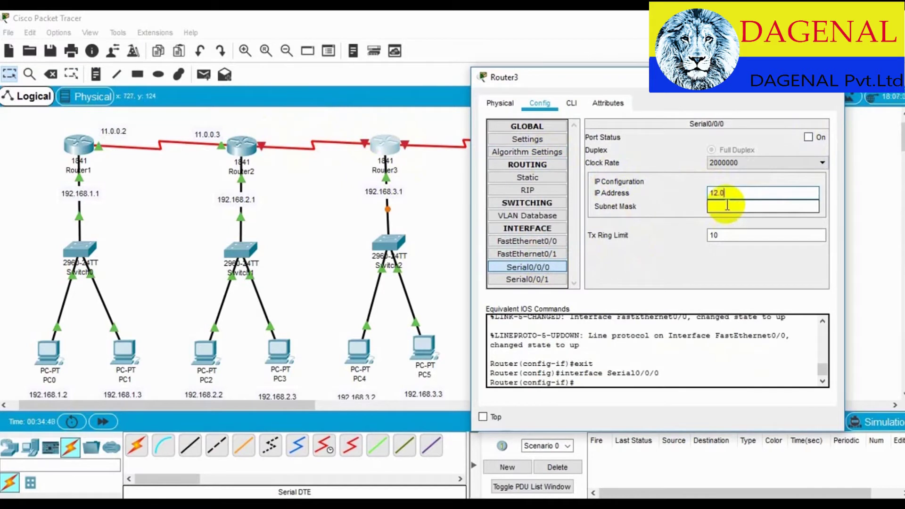
{"action": "type", "text": ".3"}
{"action": "key", "text": "Tab"}
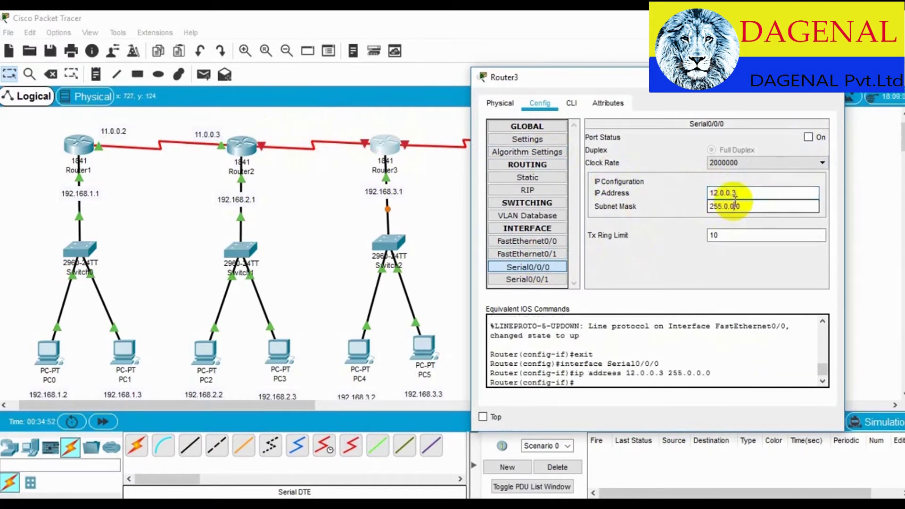
{"action": "left_click", "coordinate": [816, 140]}
{"action": "left_click", "coordinate": [824, 84]}
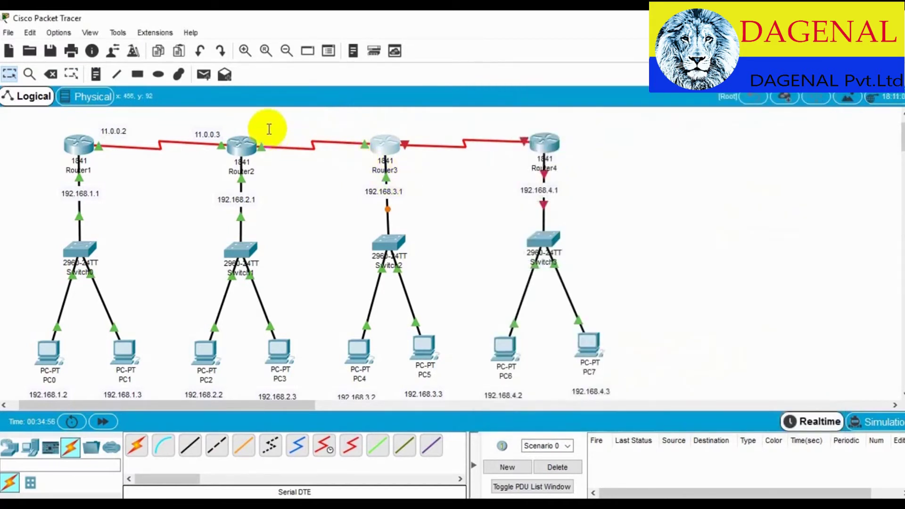
Label the serial link between Router2 and Router3 with notes 12.0.0.2 at Router2's end and 12.0.0.3 close to Router3
{"action": "left_click", "coordinate": [96, 74]}
{"action": "left_click", "coordinate": [260, 127]}
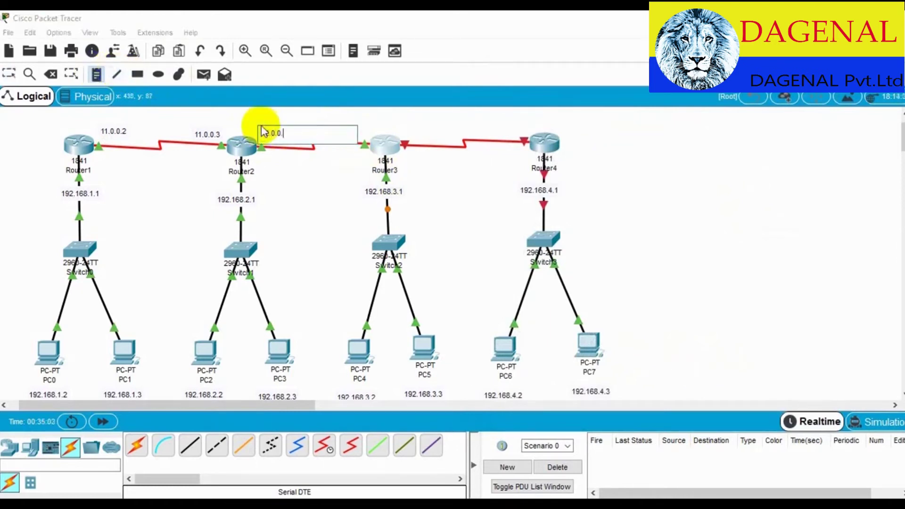
{"action": "type", "text": "12.0.0.2"}
{"action": "left_click", "coordinate": [381, 116]}
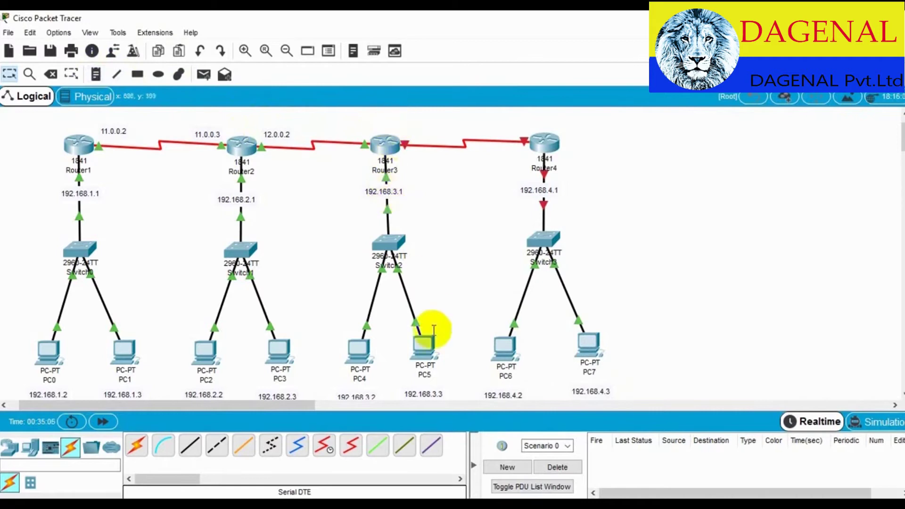
{"action": "left_click", "coordinate": [96, 74]}
{"action": "left_click", "coordinate": [316, 128]}
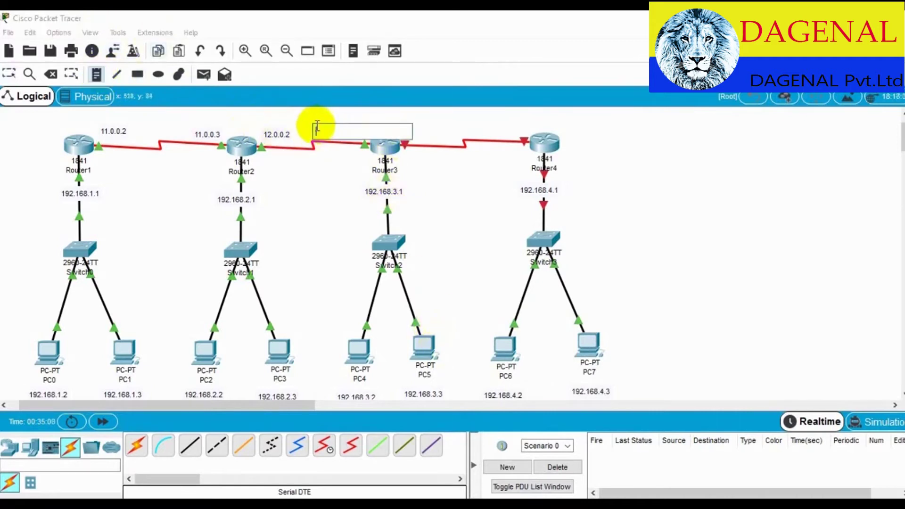
{"action": "type", "text": "12.0.0.3"}
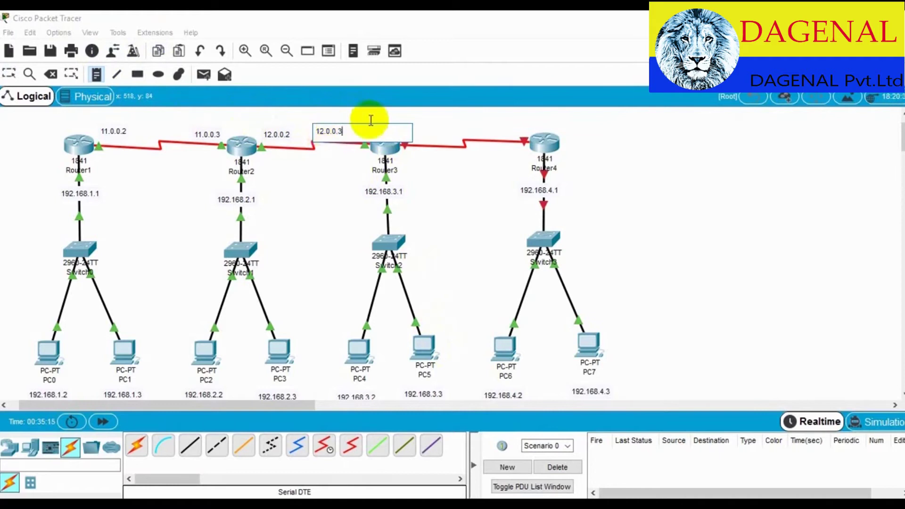
{"action": "left_click", "coordinate": [437, 130]}
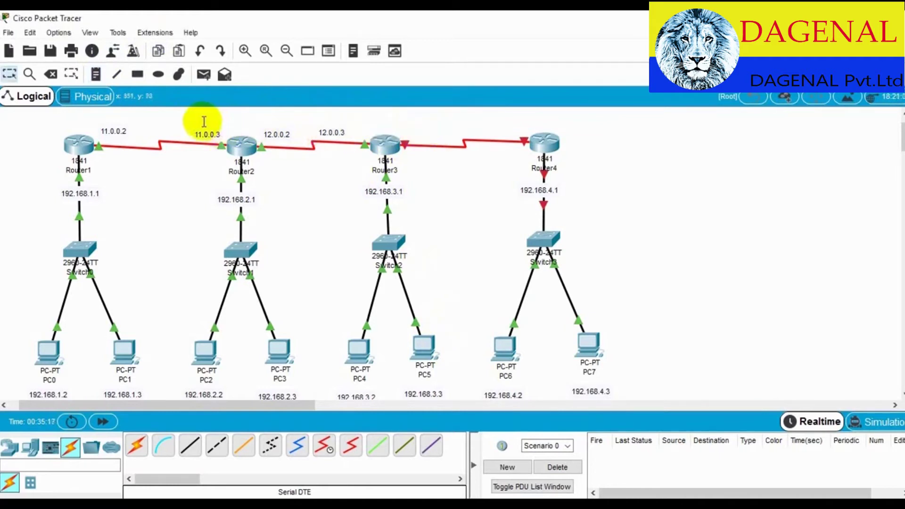
{"action": "left_click_drag", "start_coordinate": [323, 132], "coordinate": [343, 134]}
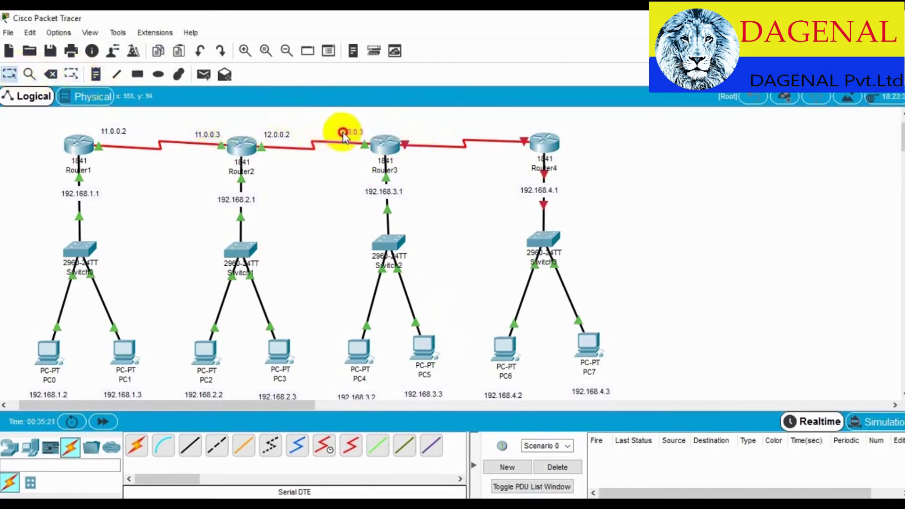
{"action": "left_click", "coordinate": [113, 131]}
{"action": "left_click", "coordinate": [266, 143]}
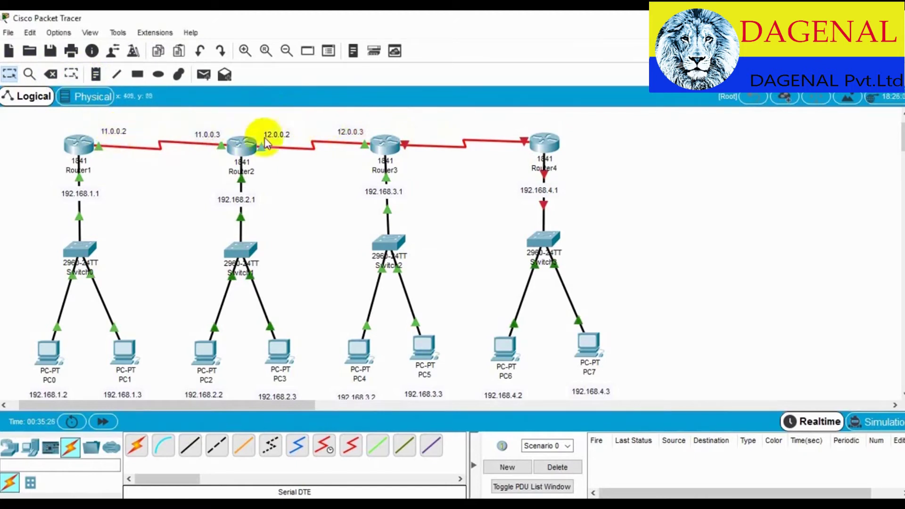
Set Router3's Serial0/0/1 to IP address 13.0.0.2 with subnet mask 255.0.0.0, turn the port on and close the configuration window
{"action": "left_click", "coordinate": [387, 145]}
{"action": "left_click", "coordinate": [352, 274]}
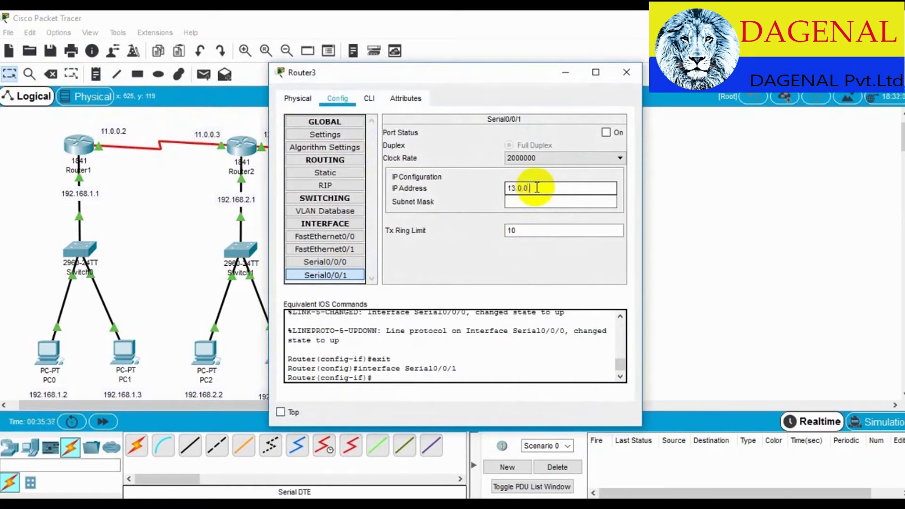
{"action": "left_click", "coordinate": [542, 202]}
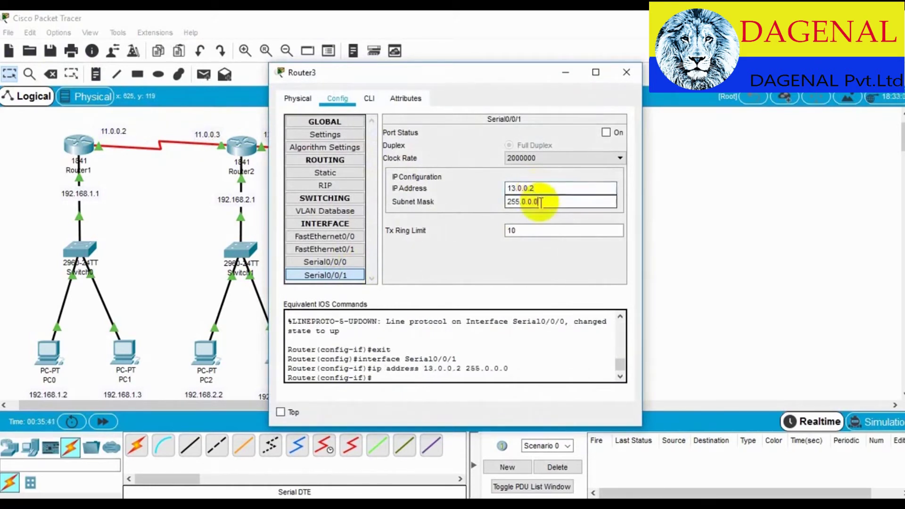
{"action": "left_click", "coordinate": [606, 133]}
{"action": "left_click", "coordinate": [626, 72]}
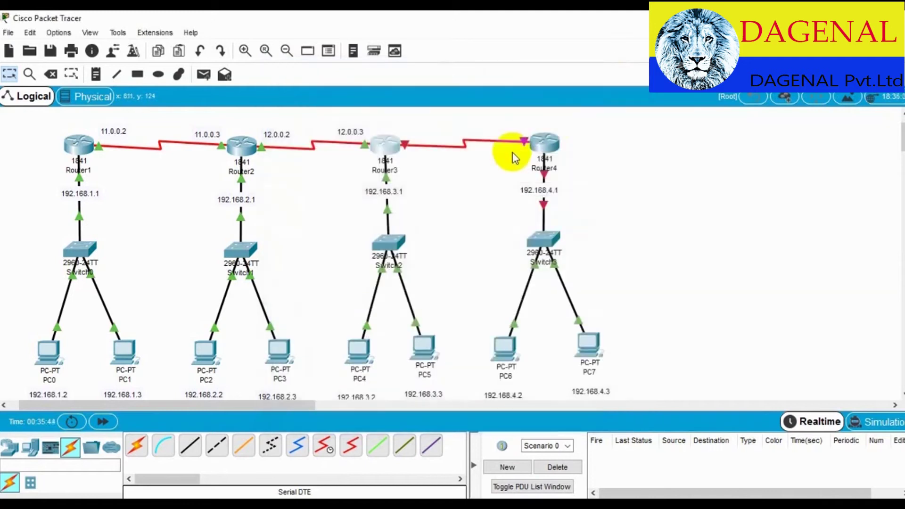
Set Router4's FastEthernet0/0 to IP address 192.168.4.1 with subnet mask 255.255.255.0 and turn the port on
{"action": "left_click", "coordinate": [543, 142]}
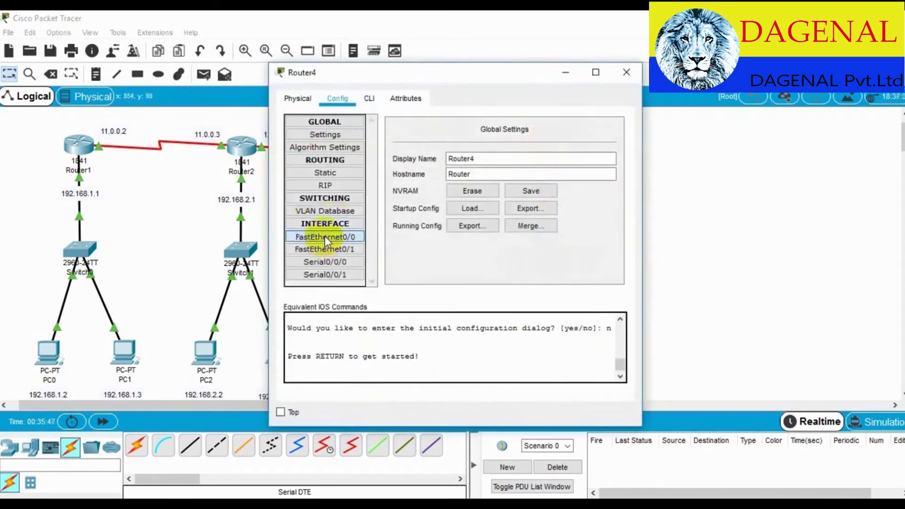
{"action": "left_click", "coordinate": [324, 236]}
{"action": "right_click", "coordinate": [519, 204]}
{"action": "left_click", "coordinate": [550, 275]}
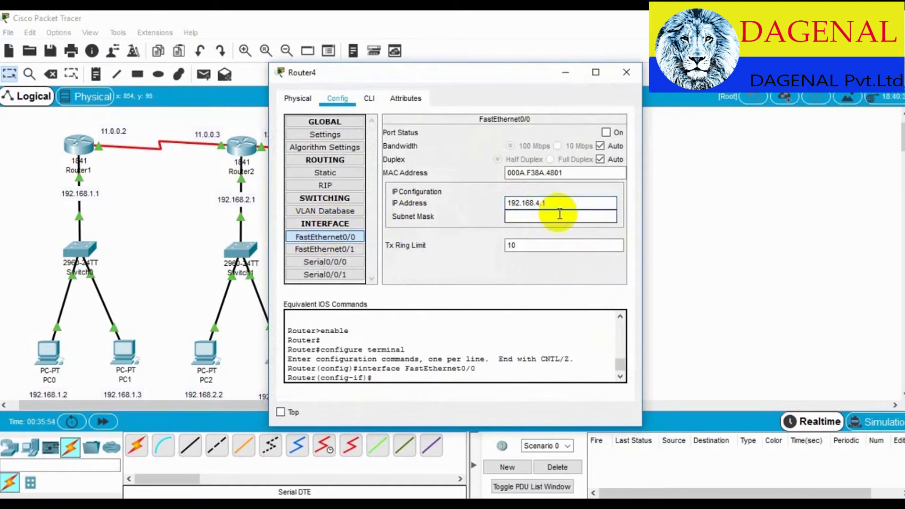
{"action": "left_click", "coordinate": [559, 216]}
{"action": "left_click", "coordinate": [605, 133]}
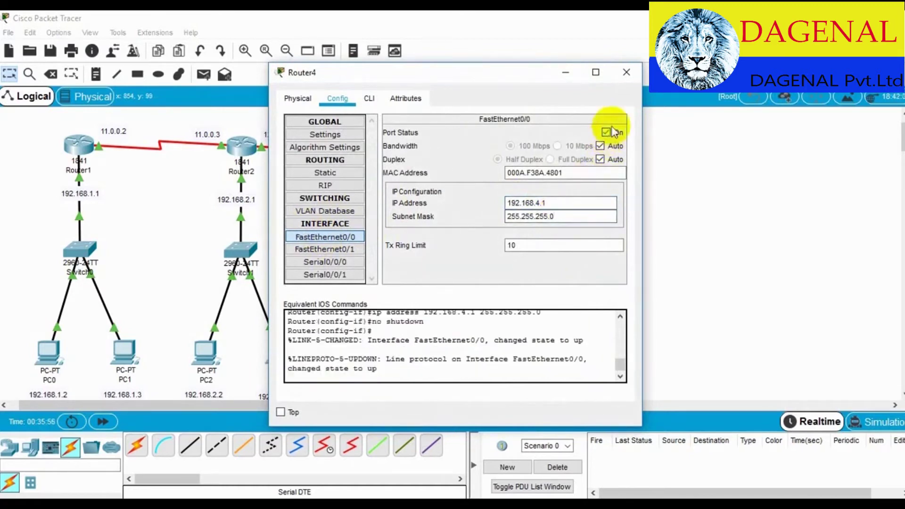
Set Router4's Serial0/0/0 to IP address 13.0.0.3 with subnet mask 255.0.0.0, turn the port on and close the configuration window
{"action": "left_click", "coordinate": [346, 263]}
{"action": "left_click", "coordinate": [521, 188]}
{"action": "type", "text": "13.0.0"}
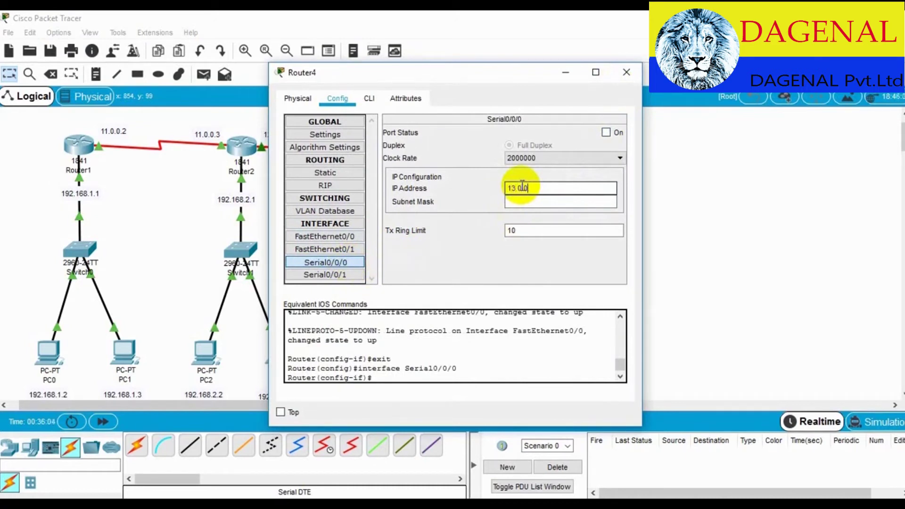
{"action": "key", "text": "Tab"}
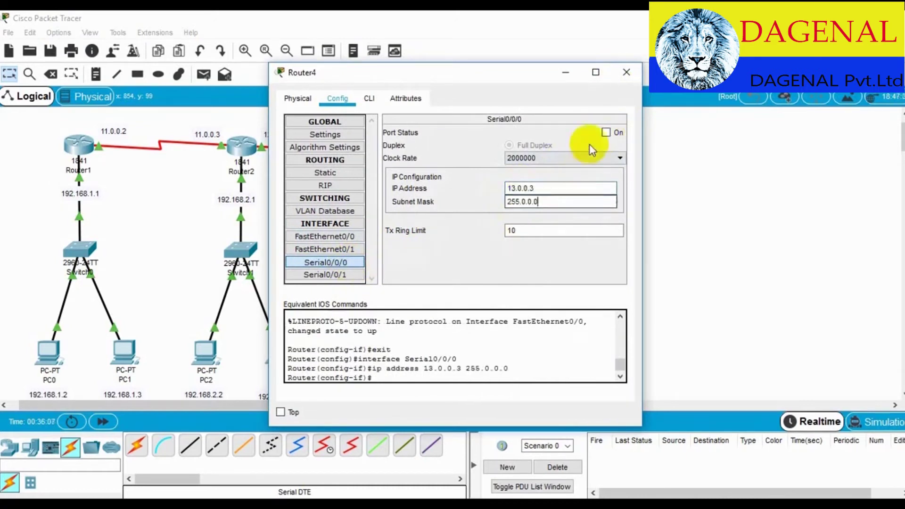
{"action": "left_click", "coordinate": [605, 132]}
{"action": "left_click", "coordinate": [626, 72]}
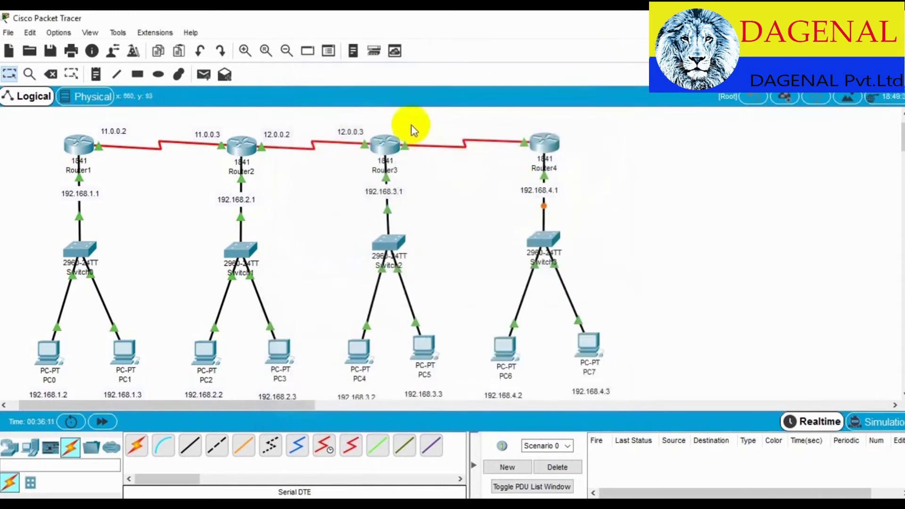
Label the serial link between Router3 and Router4 with notes 13.0.0.2 at Router3's end and 13.0.0.3 close to Router4
{"action": "left_click", "coordinate": [96, 74]}
{"action": "left_click", "coordinate": [410, 123]}
{"action": "type", "text": "13.0.0.2"}
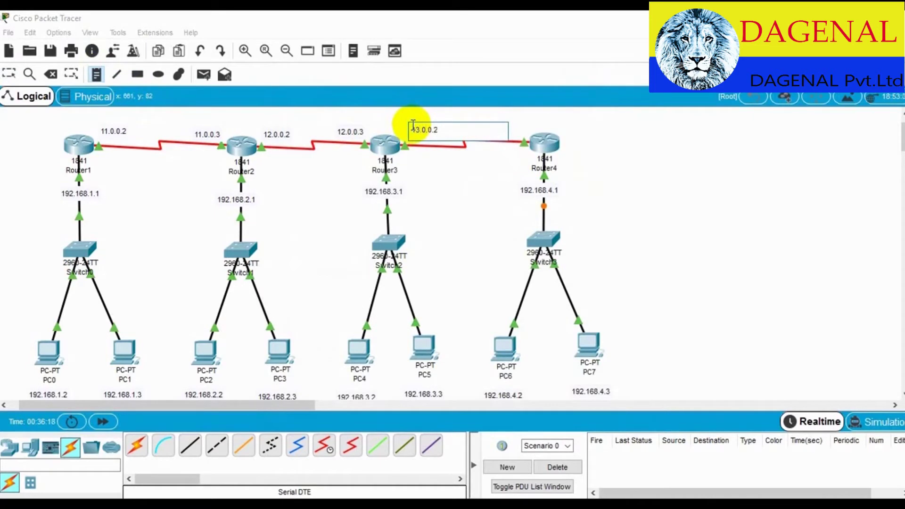
{"action": "left_click", "coordinate": [499, 115]}
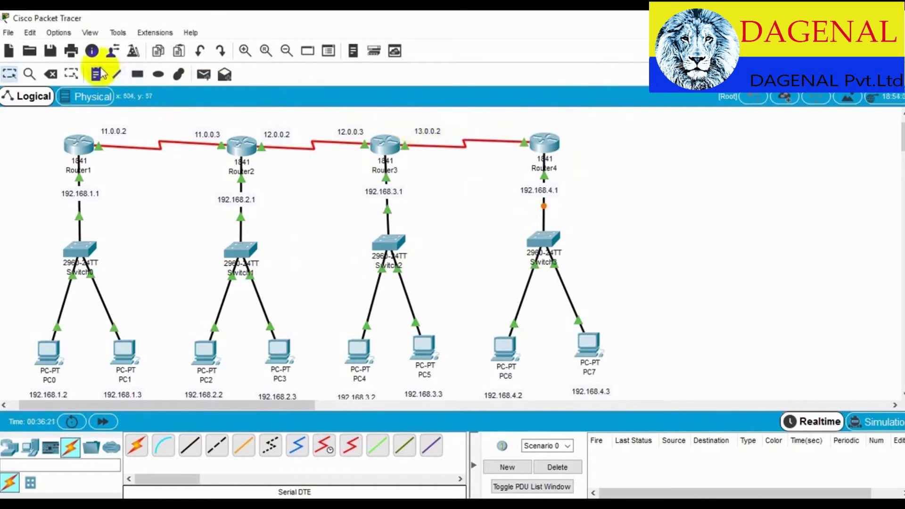
{"action": "left_click", "coordinate": [466, 123]}
{"action": "type", "text": "13.0.0."}
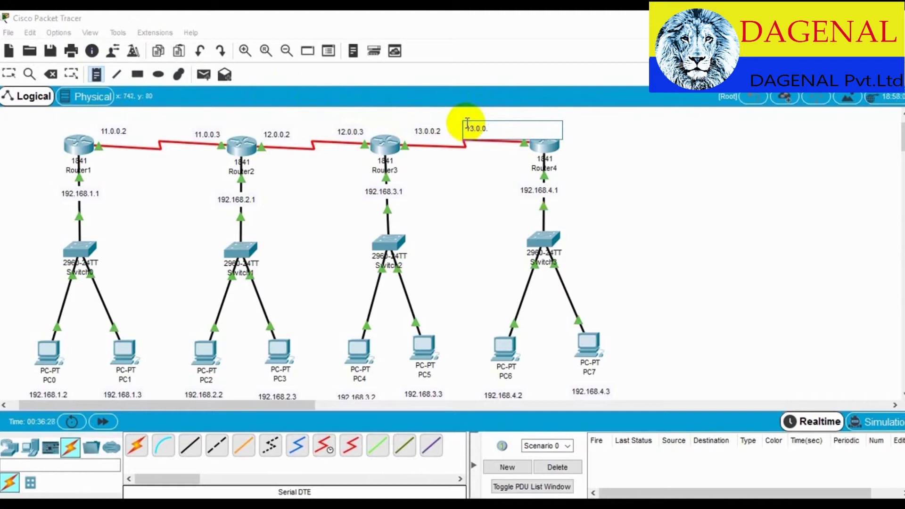
{"action": "type", "text": "3"}
{"action": "left_click", "coordinate": [582, 121]}
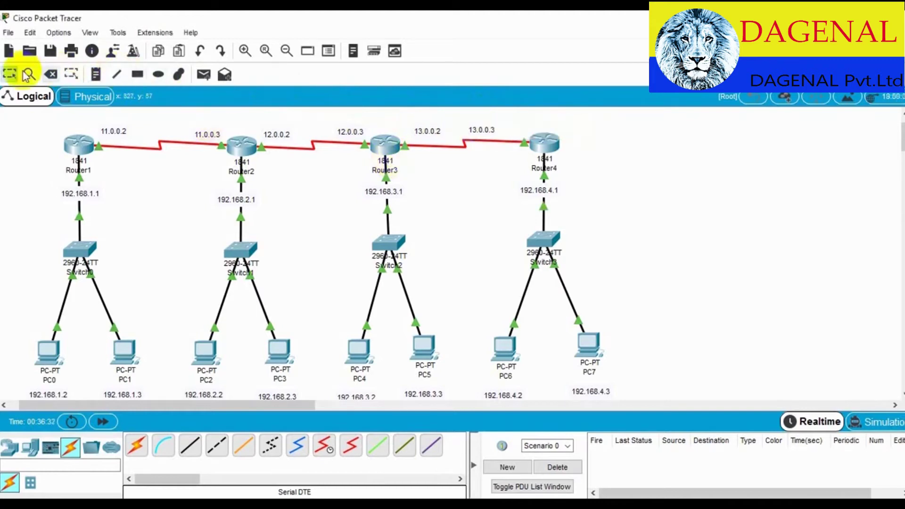
{"action": "left_click_drag", "start_coordinate": [484, 128], "coordinate": [511, 130]}
{"action": "left_click_drag", "start_coordinate": [428, 132], "coordinate": [421, 131]}
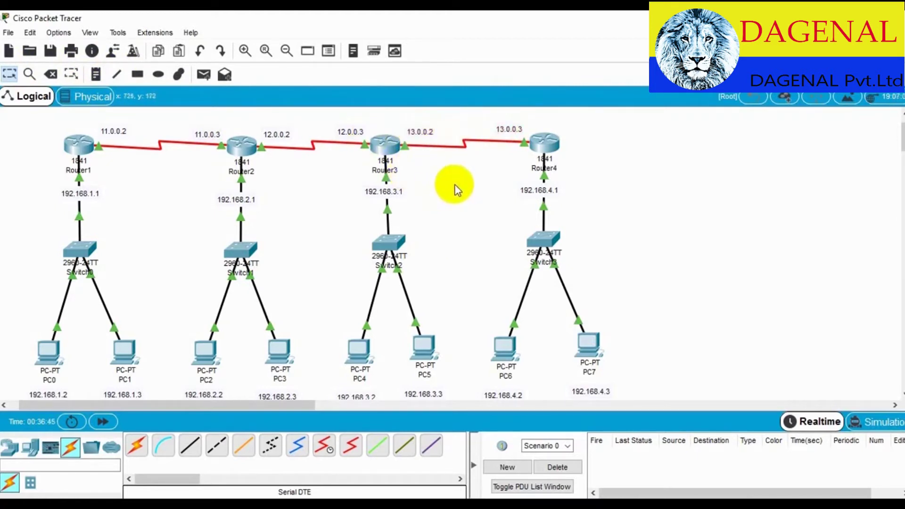
Send a simple PDU from PC0 to PC2 to test connectivity between the first two networks
{"action": "scroll", "coordinate": [651, 229], "scroll_direction": "down", "scroll_amount": 2}
{"action": "scroll", "coordinate": [651, 229], "scroll_direction": "up", "scroll_amount": 2}
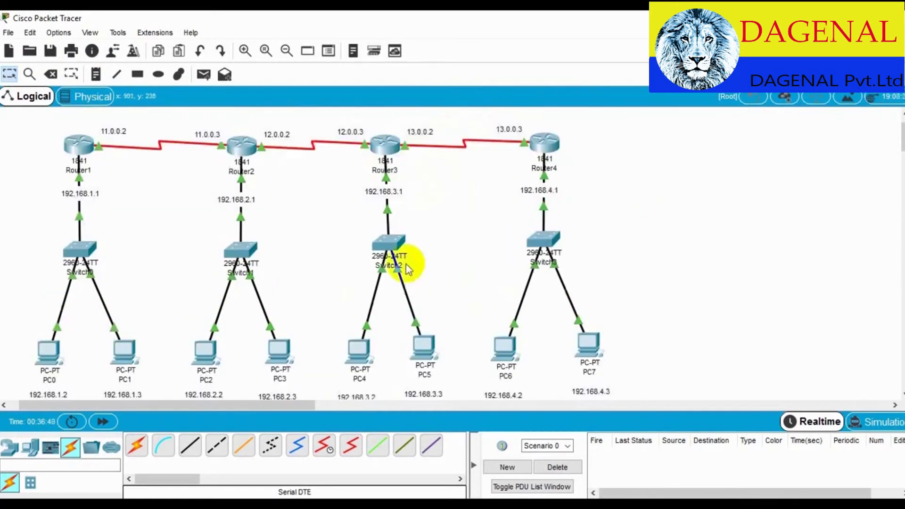
{"action": "mouse_move", "coordinate": [80, 150]}
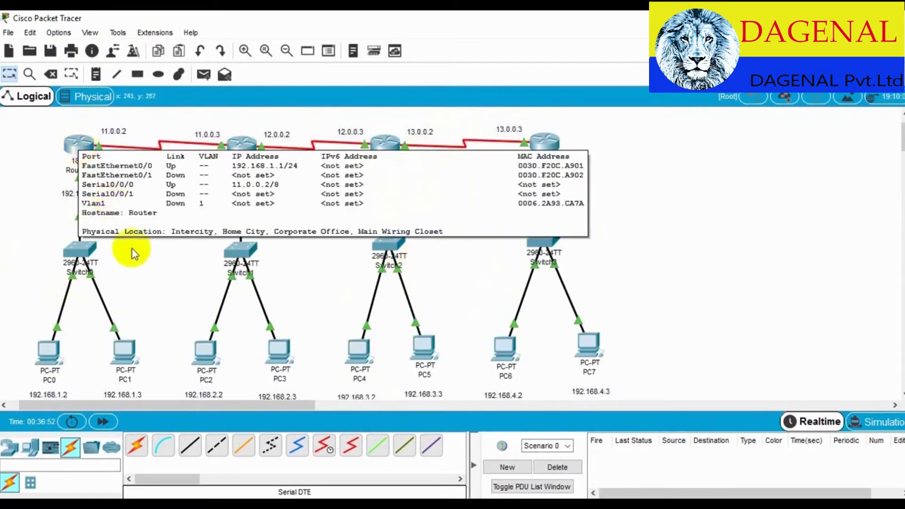
{"action": "left_click", "coordinate": [205, 75]}
{"action": "left_click", "coordinate": [51, 351]}
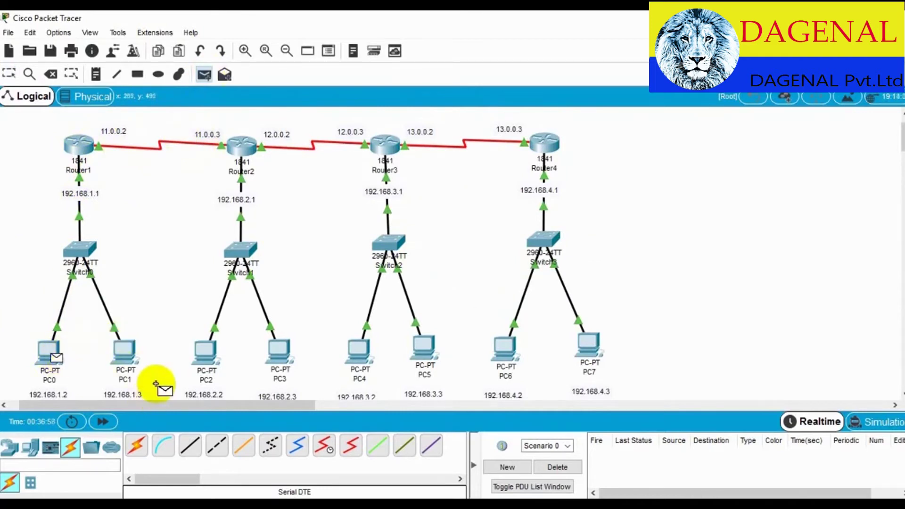
{"action": "left_click", "coordinate": [205, 351]}
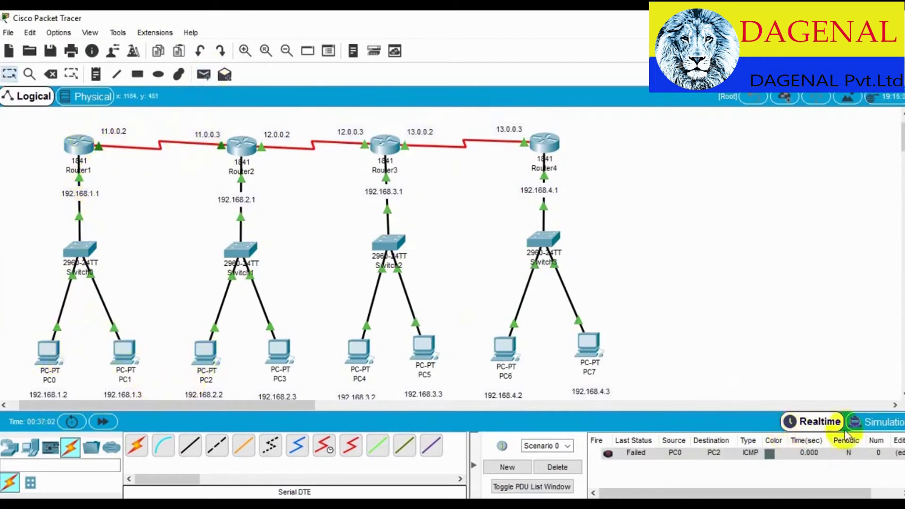
Play the PC0-to-PC2 packet in simulation mode, return to realtime mode and delete the test scenario
{"action": "left_click", "coordinate": [855, 422]}
{"action": "left_click", "coordinate": [777, 305]}
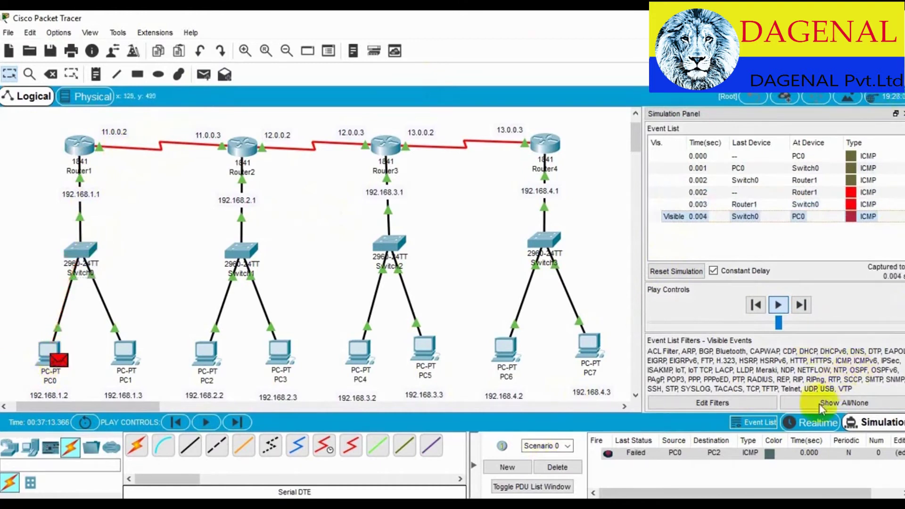
{"action": "left_click", "coordinate": [811, 422]}
{"action": "left_click", "coordinate": [563, 469]}
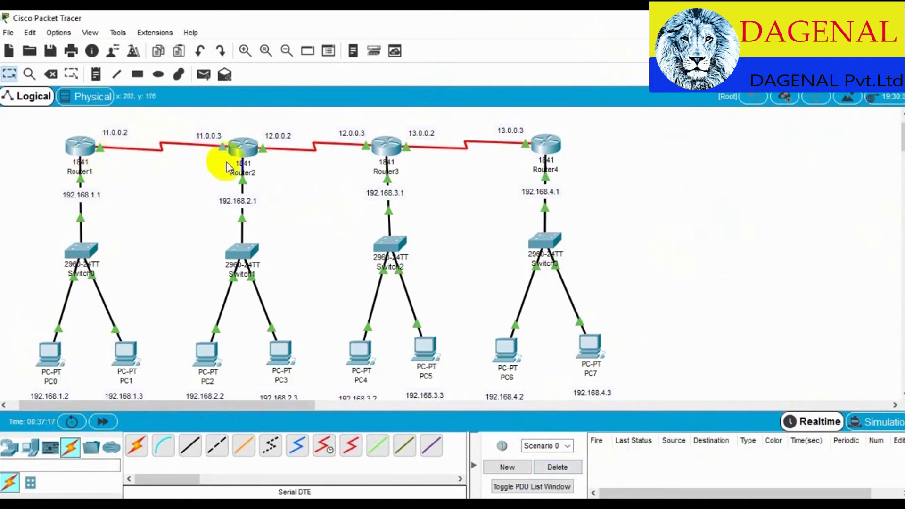
Open Router1's static routing settings and enter 192.168.2.0 as the destination network
{"action": "left_click", "coordinate": [79, 146]}
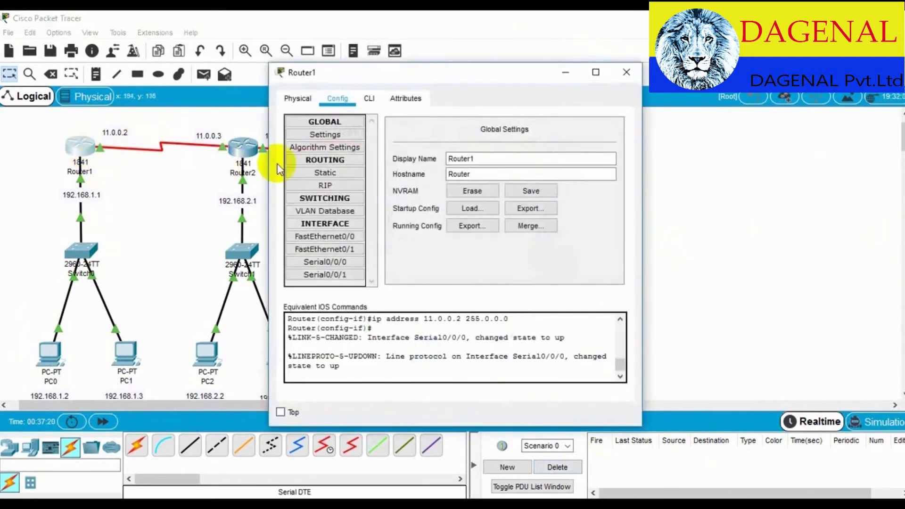
{"action": "left_click", "coordinate": [336, 174]}
{"action": "left_click", "coordinate": [431, 146]}
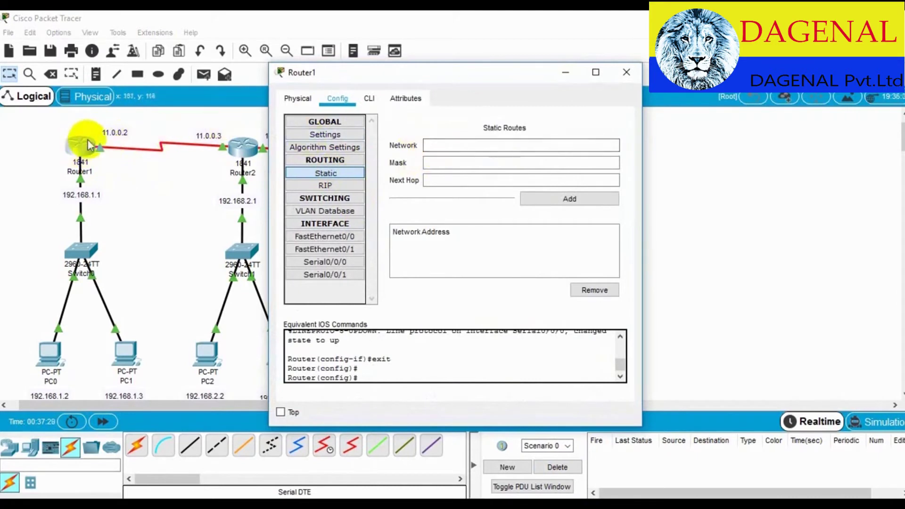
{"action": "left_click", "coordinate": [406, 74]}
{"action": "left_click_drag", "start_coordinate": [406, 74], "coordinate": [708, 96]}
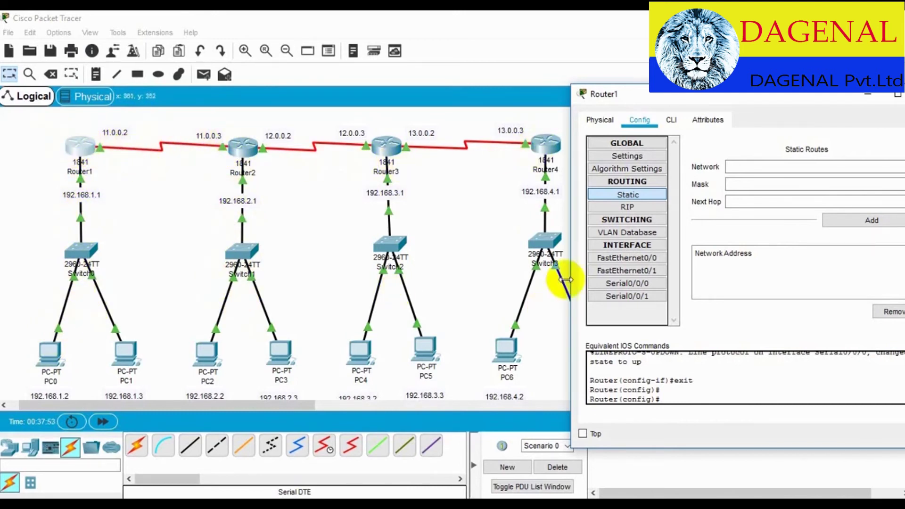
{"action": "left_click_drag", "start_coordinate": [754, 101], "coordinate": [453, 100]}
{"action": "left_click", "coordinate": [481, 162]}
{"action": "left_click", "coordinate": [447, 167]}
{"action": "right_click", "coordinate": [446, 171]}
{"action": "left_click", "coordinate": [575, 167]}
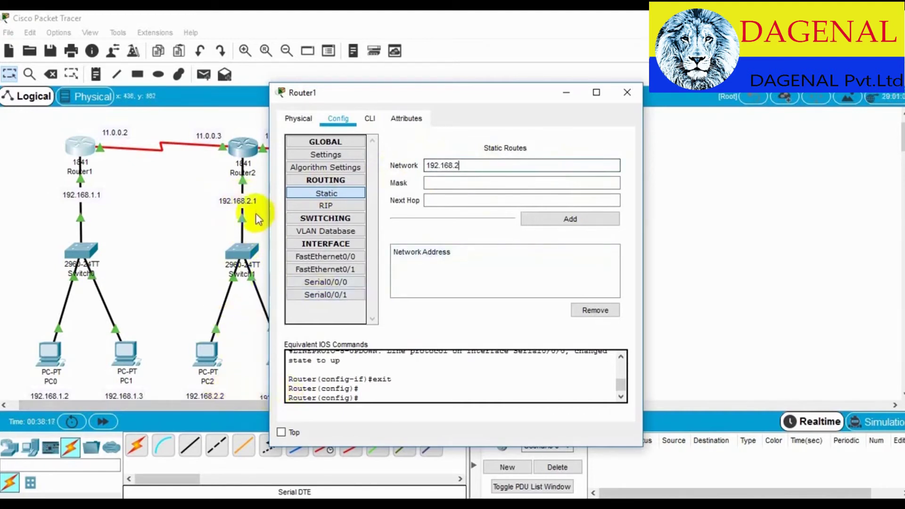
{"action": "left_click", "coordinate": [461, 170]}
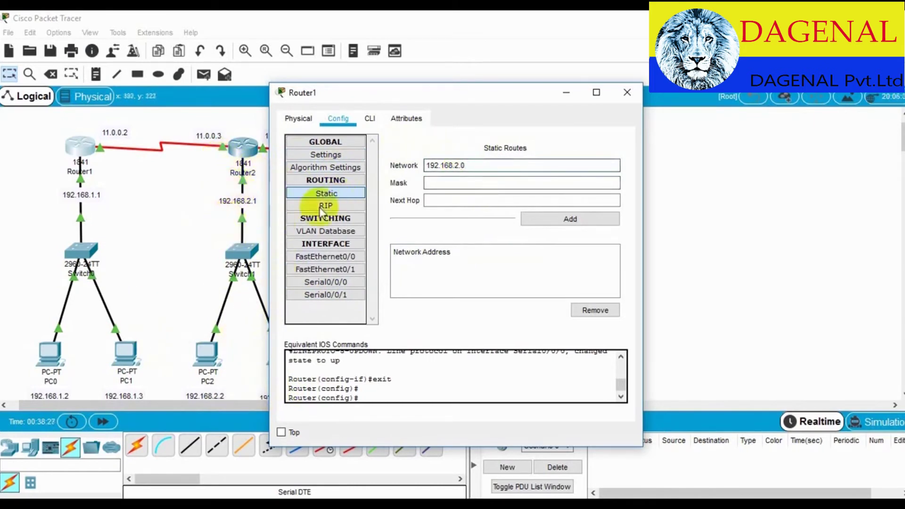
Add Router1's route to 192.168.2.0 with mask 255.255.255.0 and next hop 11.0.0.3, and close the configuration window
{"action": "left_click", "coordinate": [433, 183]}
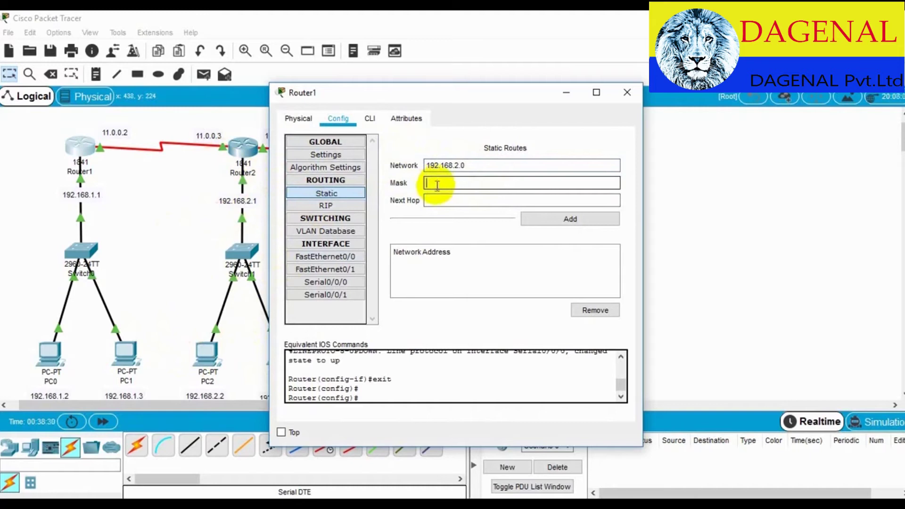
{"action": "double_click", "coordinate": [440, 165]}
{"action": "left_click", "coordinate": [465, 182]}
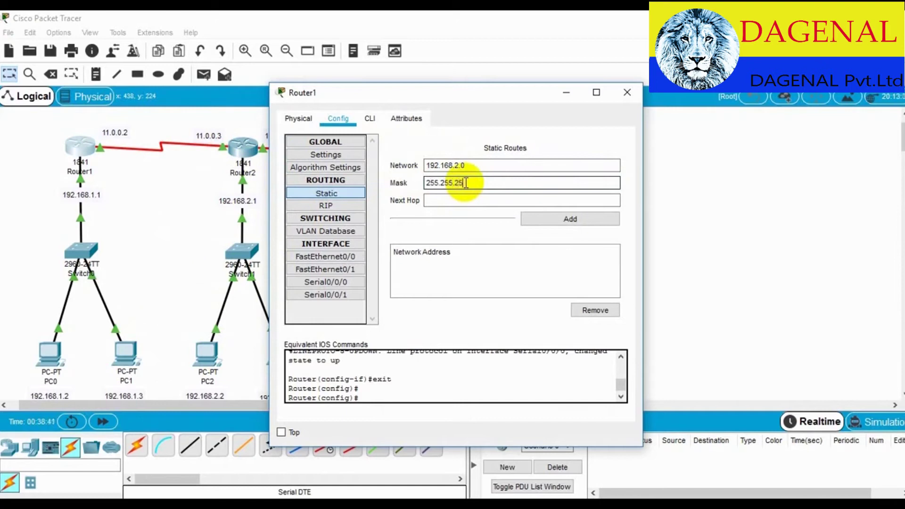
{"action": "left_click", "coordinate": [489, 200]}
{"action": "left_click_drag", "start_coordinate": [477, 92], "coordinate": [582, 84]}
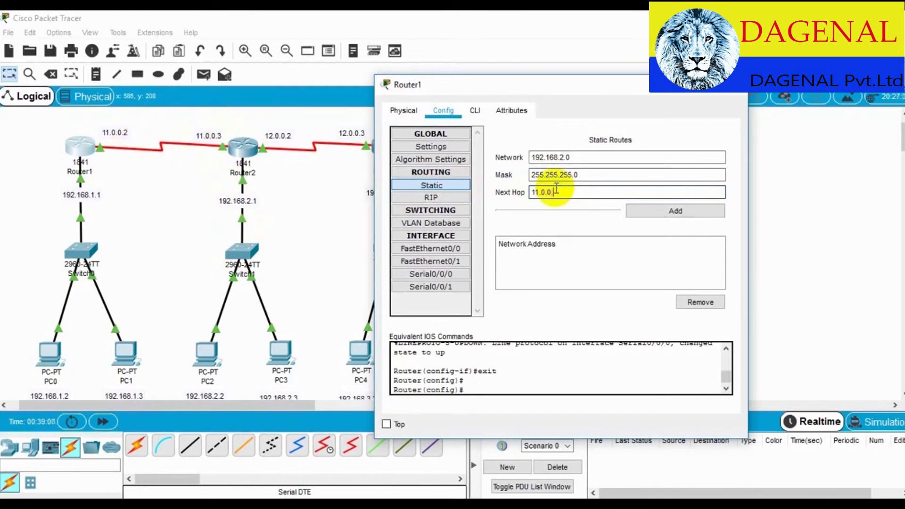
{"action": "left_click", "coordinate": [643, 208]}
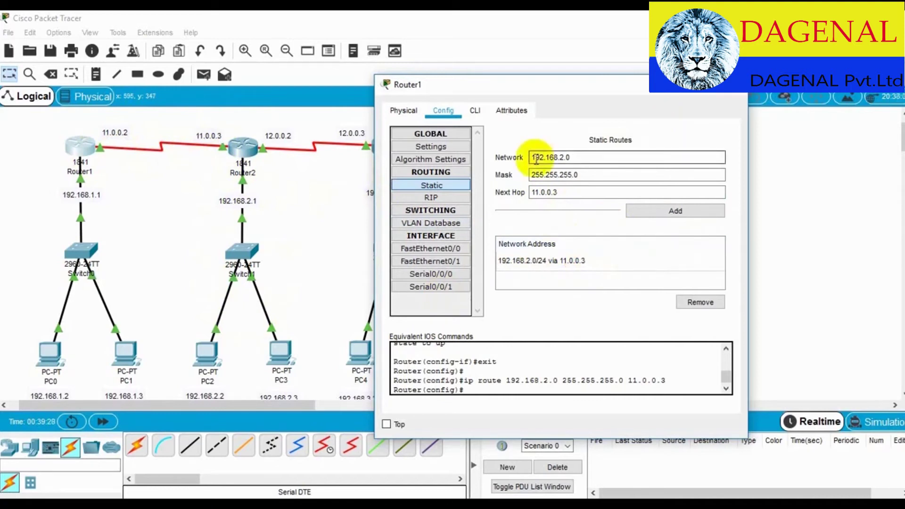
{"action": "left_click", "coordinate": [731, 85]}
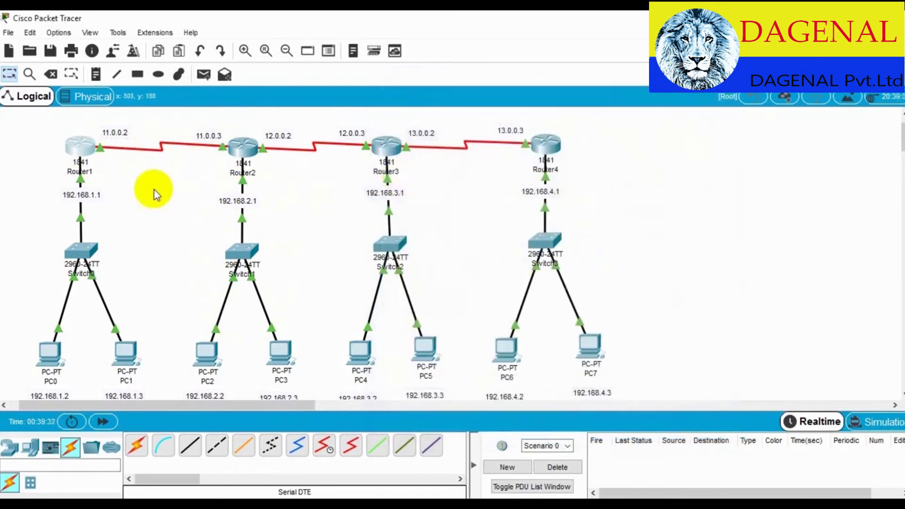
Add a static route on Router2 to network 192.168.1.0, mask 255.255.255.0, next hop 11.0.0.2, and close the configuration window
{"action": "left_click", "coordinate": [235, 148]}
{"action": "left_click", "coordinate": [324, 172]}
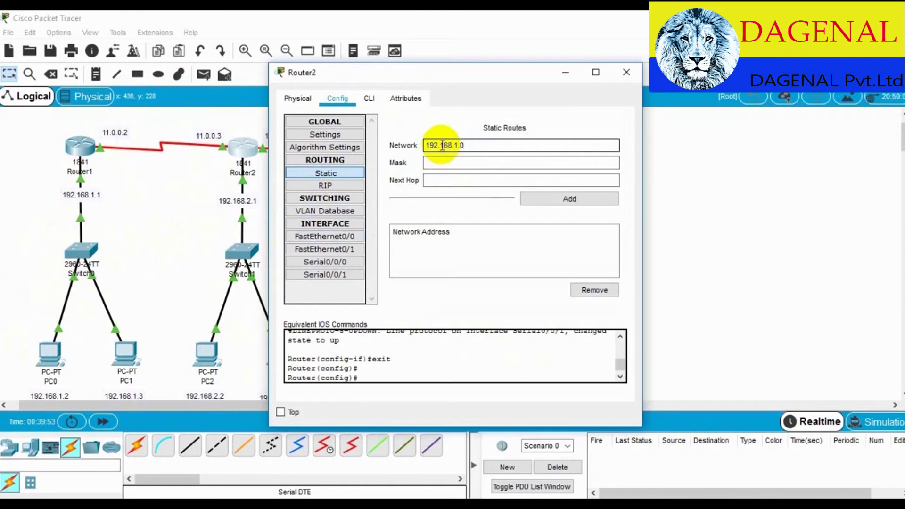
{"action": "left_click", "coordinate": [447, 164]}
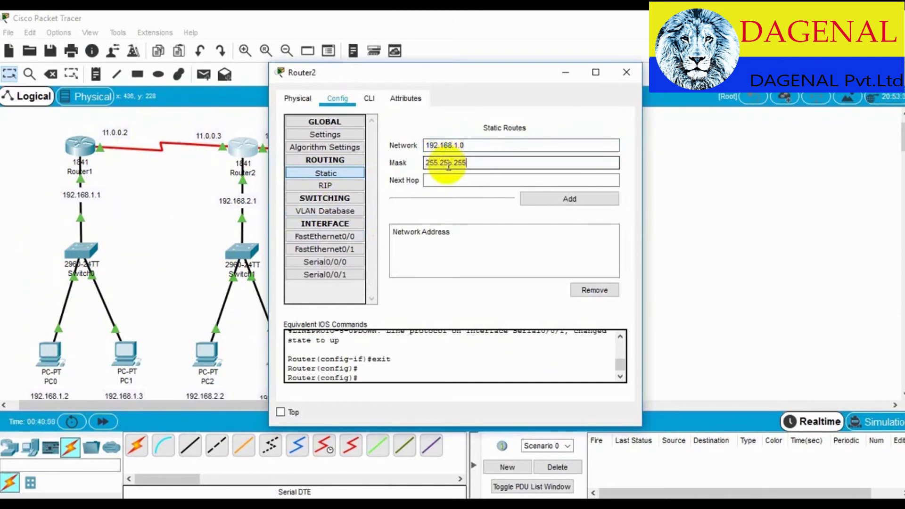
{"action": "left_click", "coordinate": [445, 183]}
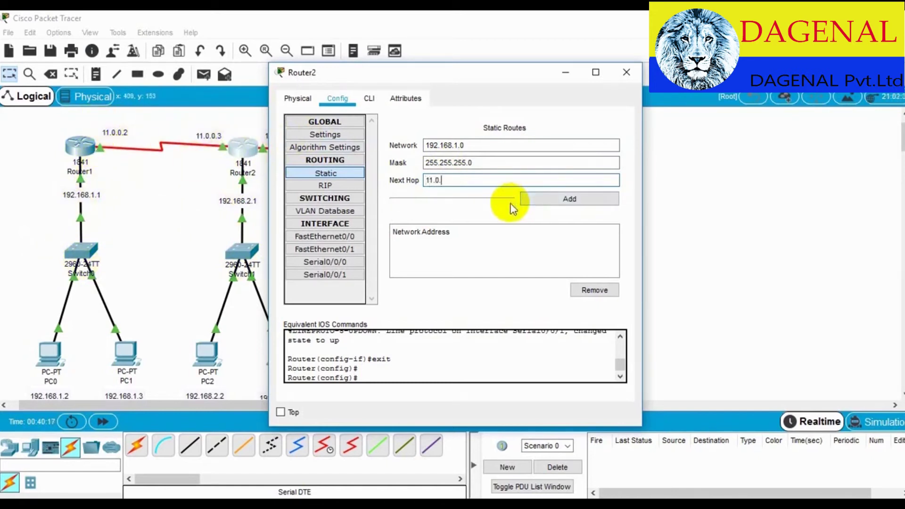
{"action": "left_click", "coordinate": [556, 199]}
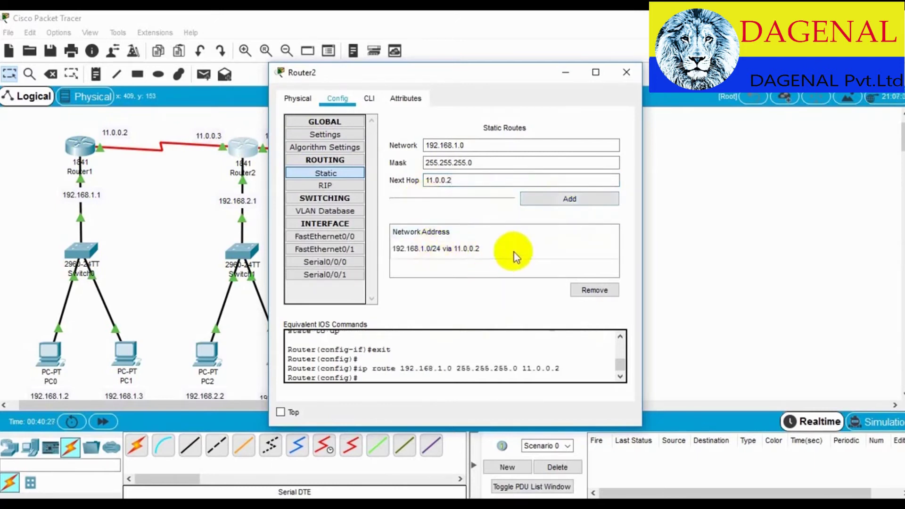
{"action": "left_click", "coordinate": [621, 76]}
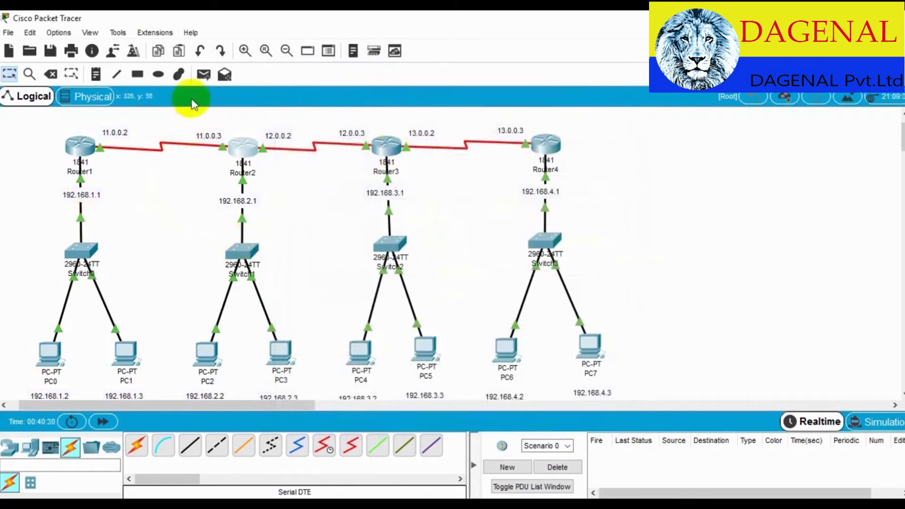
Send a simple test packet from PC0 to PC2, play it in simulation mode and delete the scenario
{"action": "left_click", "coordinate": [204, 75]}
{"action": "left_click", "coordinate": [51, 353]}
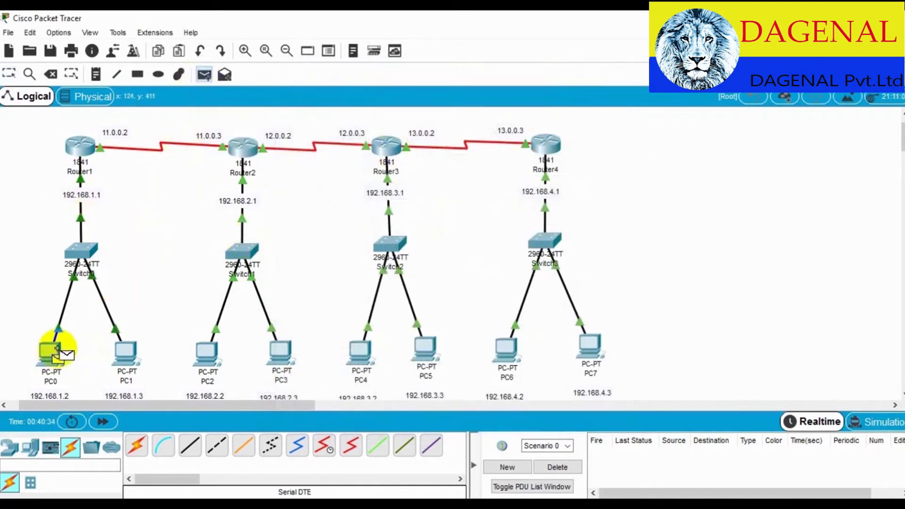
{"action": "left_click", "coordinate": [207, 352]}
{"action": "left_click", "coordinate": [876, 422]}
{"action": "left_click", "coordinate": [779, 305]}
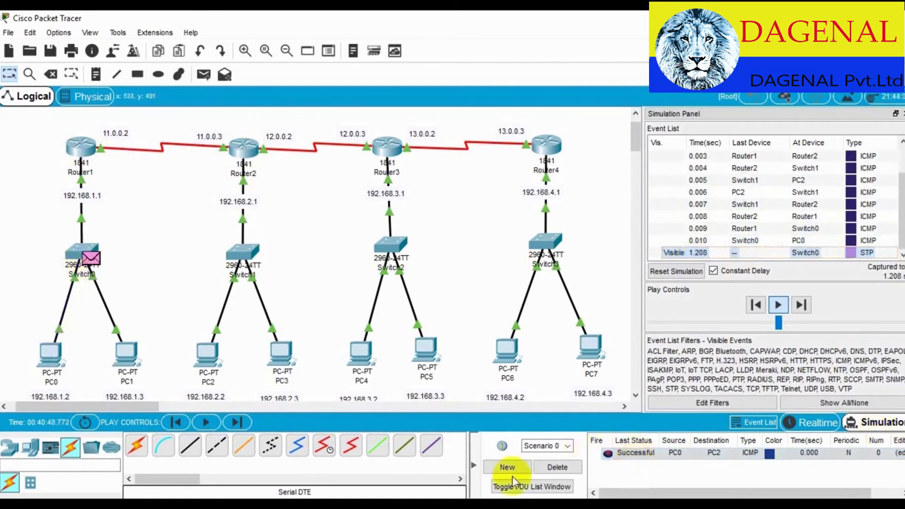
{"action": "left_click", "coordinate": [557, 467]}
Test a packet from PC0 to PC5 in simulation mode, delete the scenario and return to realtime mode
{"action": "left_click", "coordinate": [203, 74]}
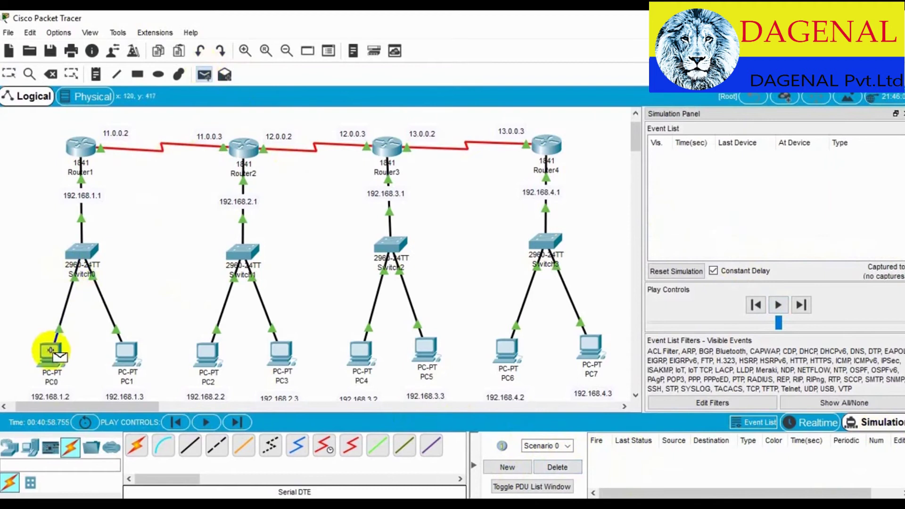
{"action": "left_click", "coordinate": [51, 349]}
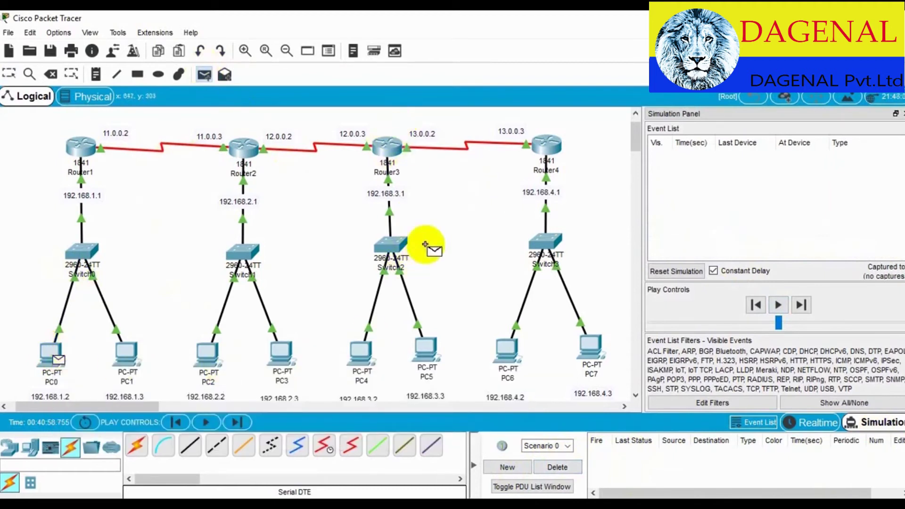
{"action": "left_click", "coordinate": [423, 346]}
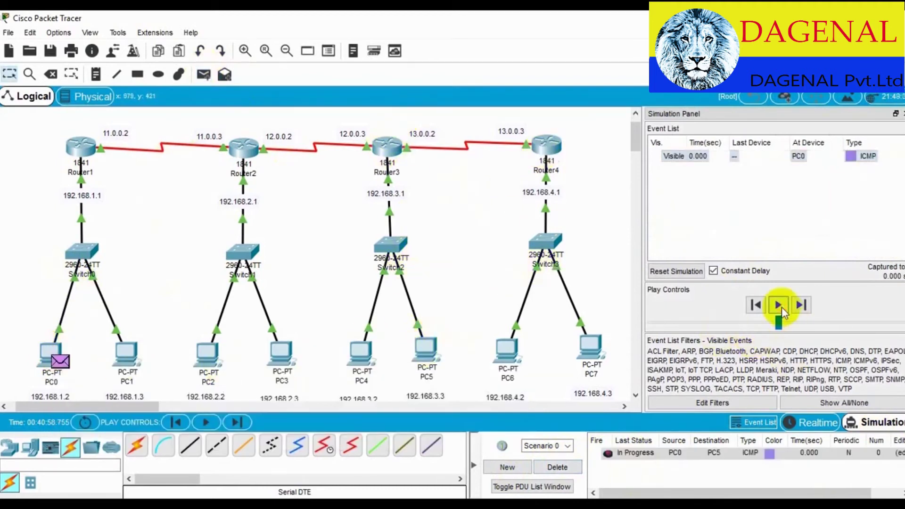
{"action": "left_click", "coordinate": [778, 305]}
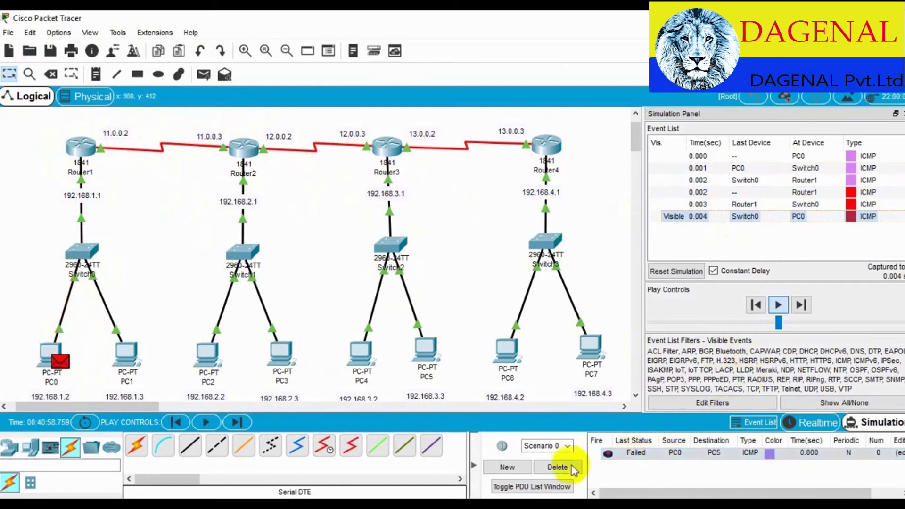
{"action": "left_click", "coordinate": [557, 467]}
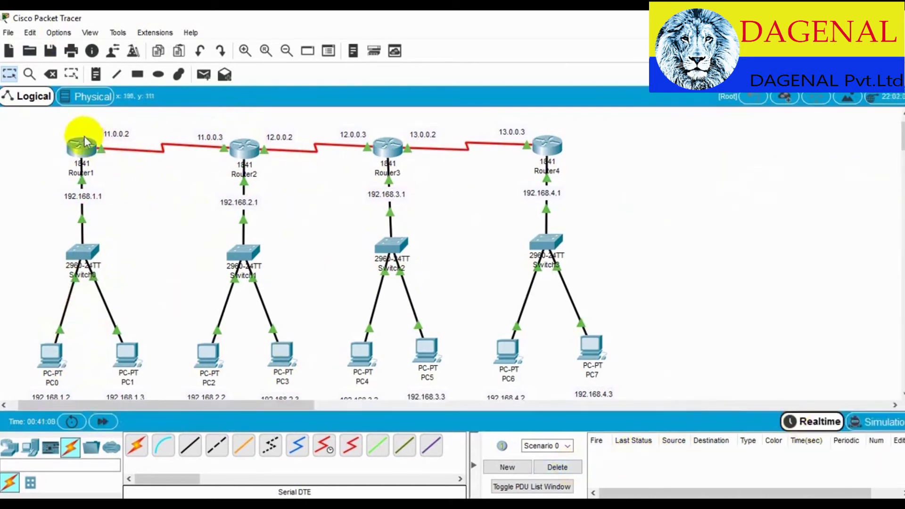
Add a static route on Router1 to network 192.168.3.0 with mask 255.255.255.0 and next hop 11.0.0.3
{"action": "left_click", "coordinate": [81, 149]}
{"action": "left_click", "coordinate": [336, 170]}
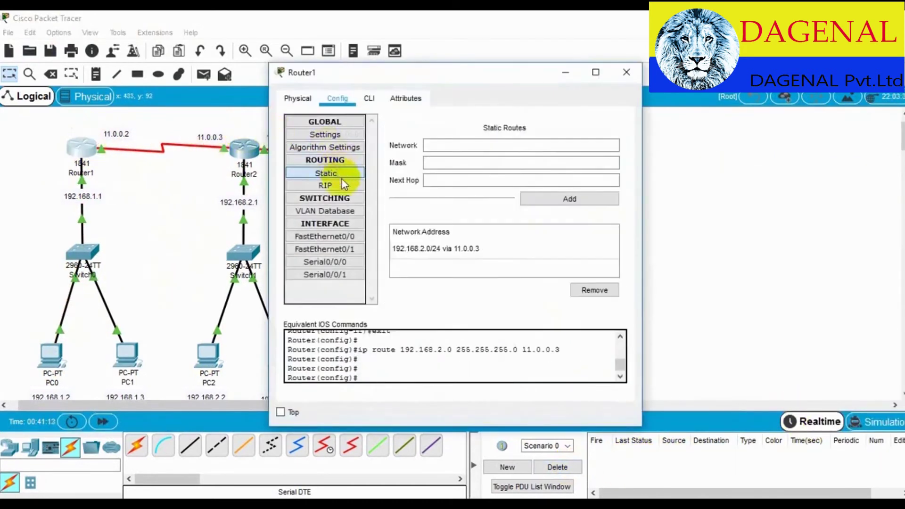
{"action": "left_click", "coordinate": [440, 76]}
{"action": "left_click_drag", "start_coordinate": [440, 77], "coordinate": [704, 75]}
{"action": "left_click", "coordinate": [701, 142]}
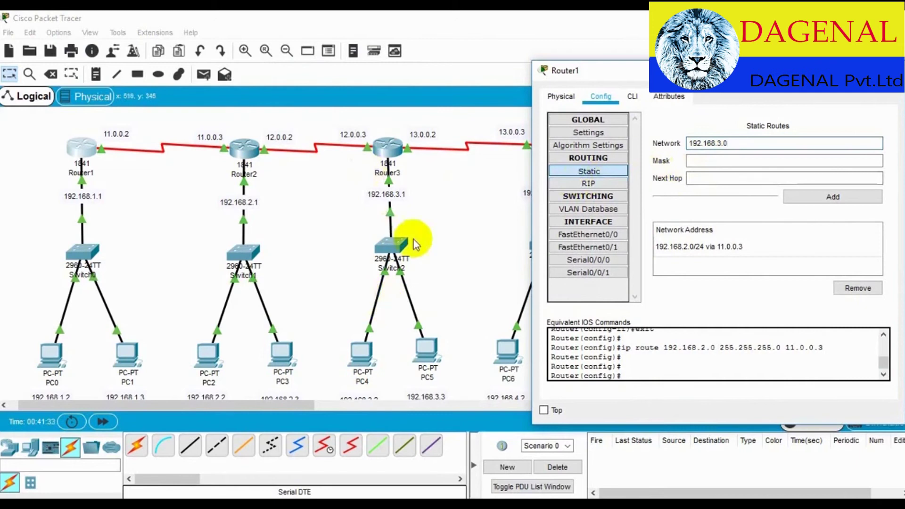
{"action": "left_click", "coordinate": [701, 161]}
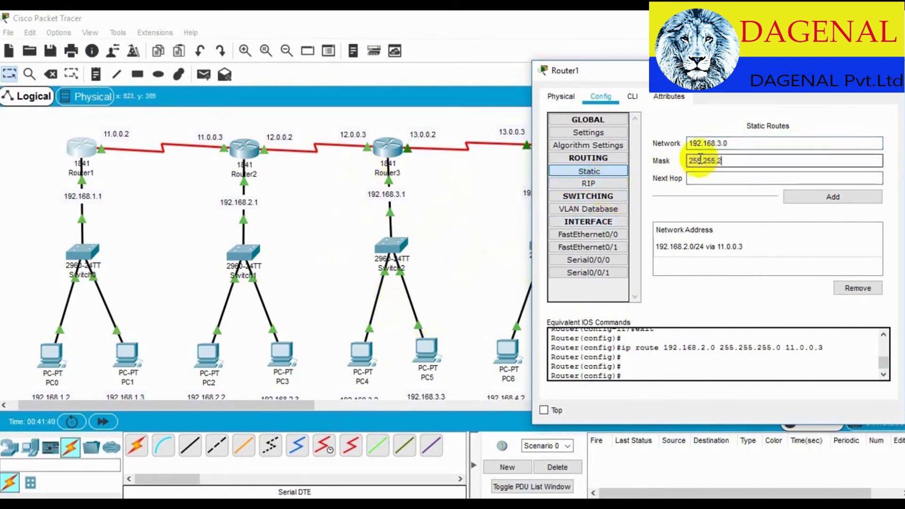
{"action": "left_click", "coordinate": [697, 178]}
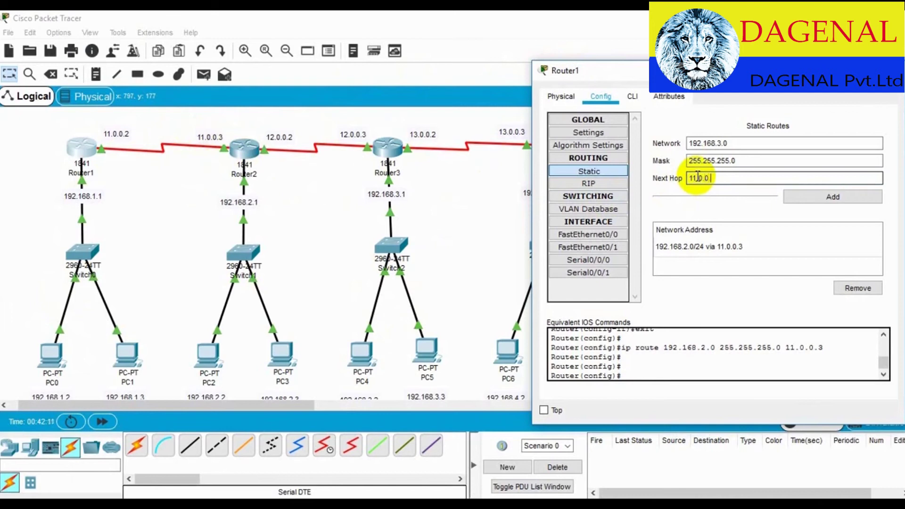
{"action": "left_click", "coordinate": [801, 195]}
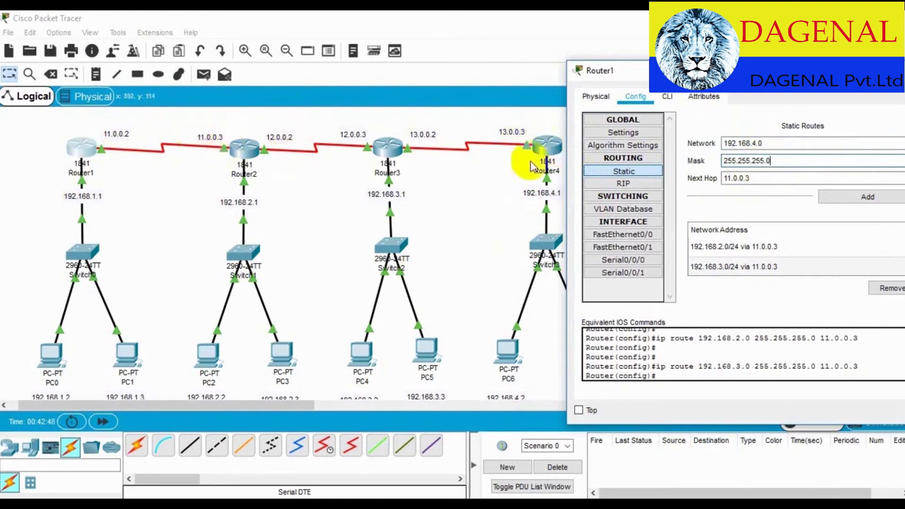
Add Router1's static route to 192.168.4.0, mask 255.255.255.0, next hop 11.0.0.3, and review its route list
{"action": "left_click", "coordinate": [837, 197]}
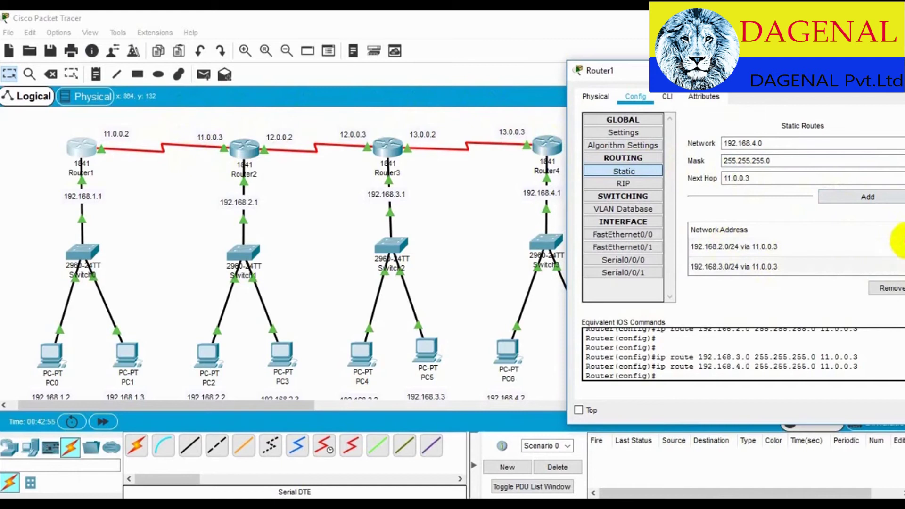
{"action": "scroll", "coordinate": [727, 254], "scroll_direction": "up", "scroll_amount": 1}
{"action": "scroll", "coordinate": [726, 272], "scroll_direction": "down", "scroll_amount": 1}
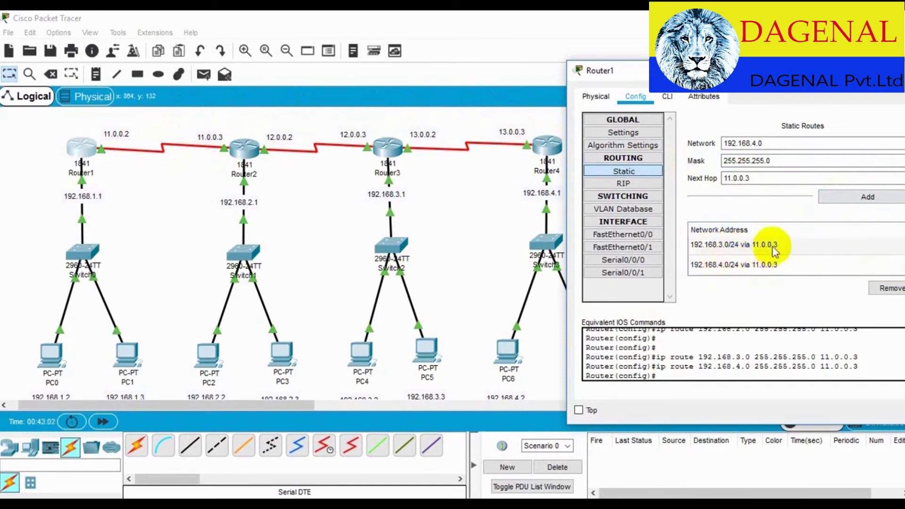
{"action": "scroll", "coordinate": [775, 268], "scroll_direction": "up", "scroll_amount": 1}
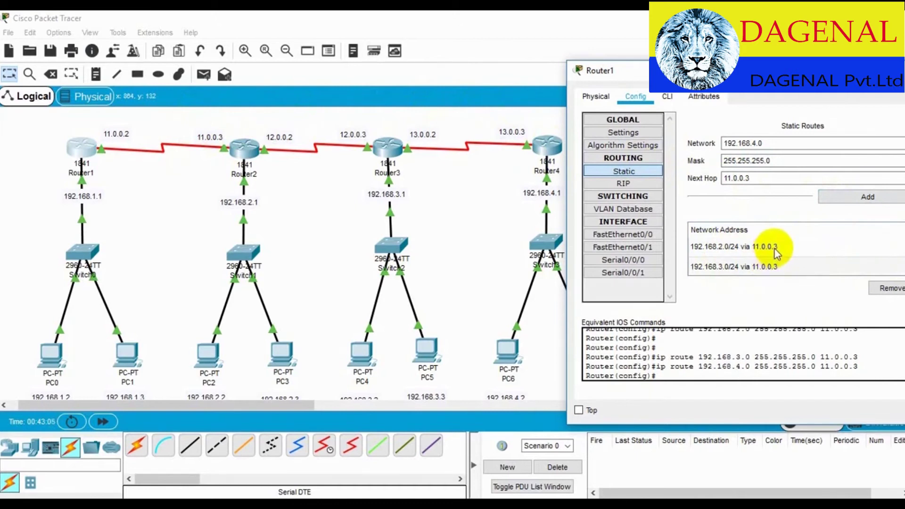
Replace the route entries and add Router1's static route to 12.0.0.0 with mask 255.0.0.0 and next hop 11.0.0.3
{"action": "left_click", "coordinate": [759, 142]}
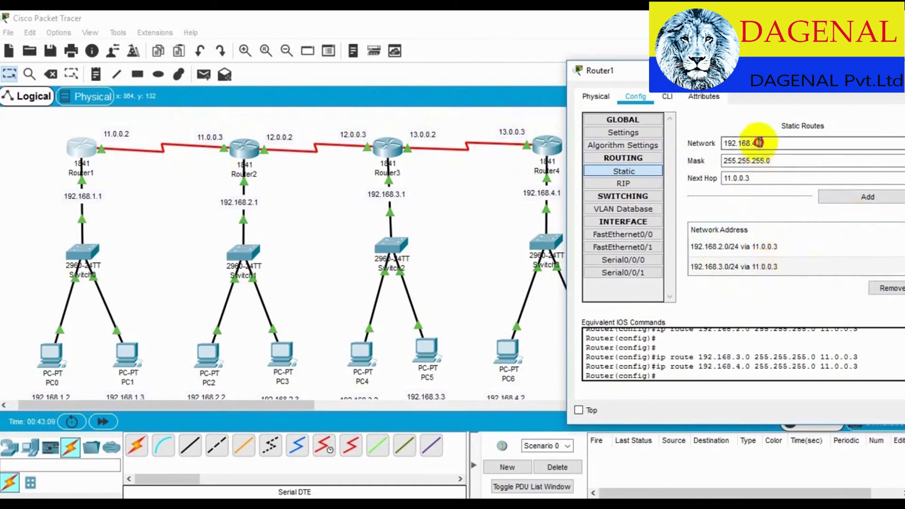
{"action": "double_click", "coordinate": [760, 142]}
{"action": "key", "text": "BackSpace"}
{"action": "double_click", "coordinate": [773, 161]}
{"action": "key", "text": "BackSpace"}
{"action": "double_click", "coordinate": [754, 178]}
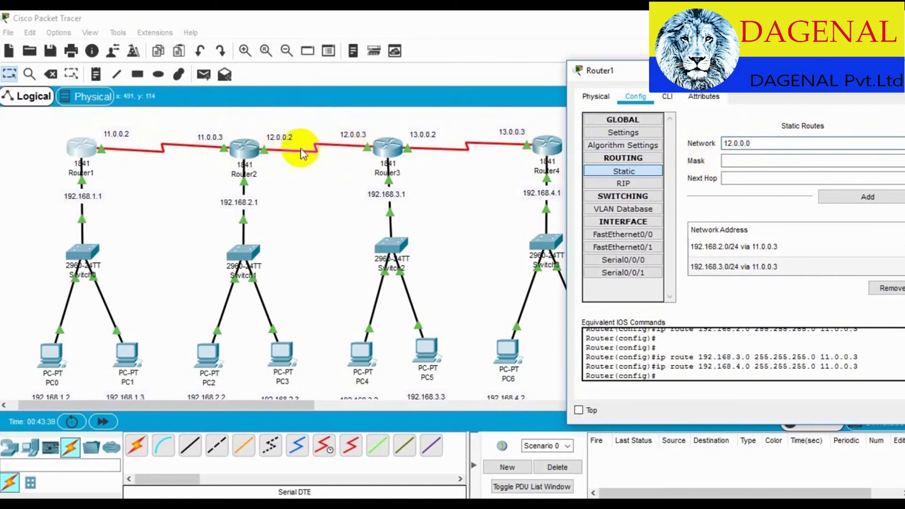
{"action": "left_click", "coordinate": [739, 160]}
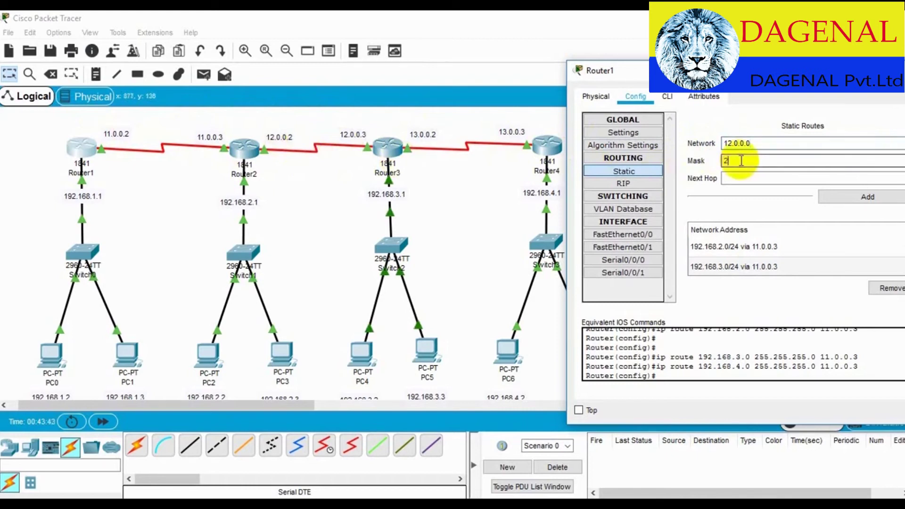
{"action": "type", "text": "255.0.0.0"}
{"action": "left_click", "coordinate": [745, 177]}
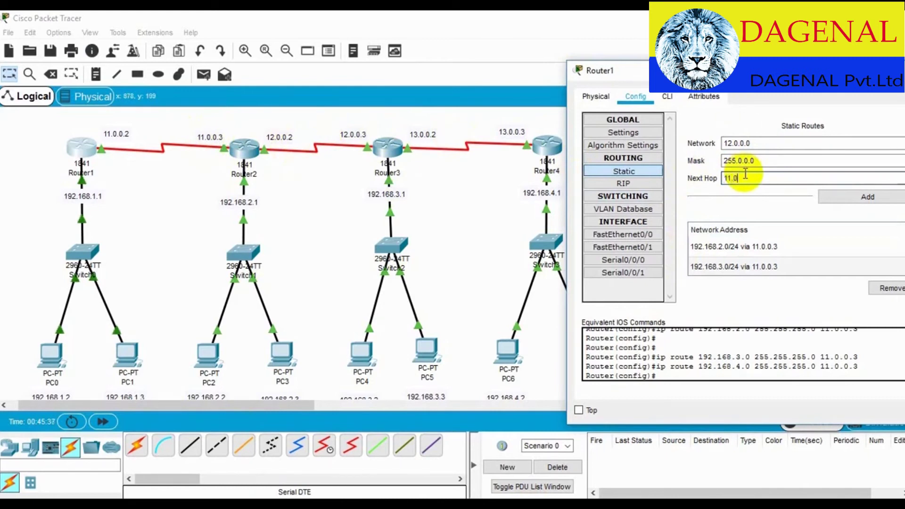
{"action": "type", "text": "11.0.0.3"}
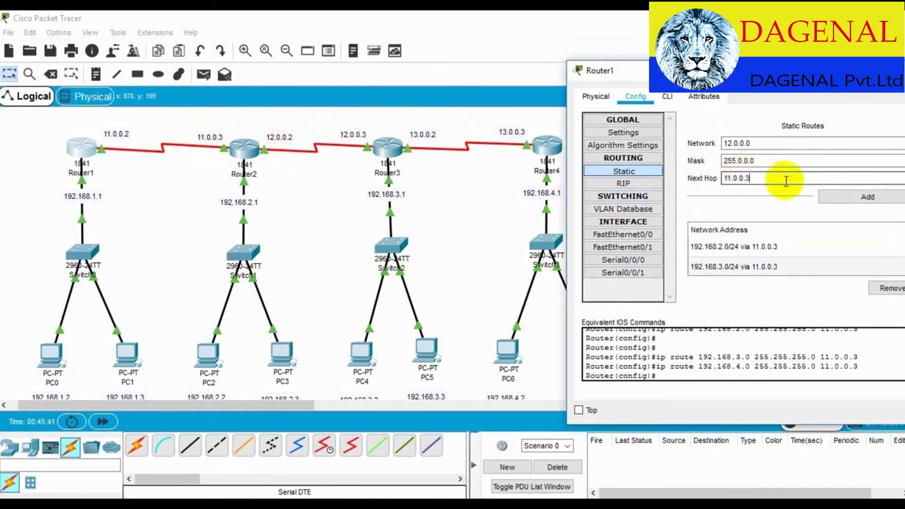
{"action": "left_click", "coordinate": [834, 197]}
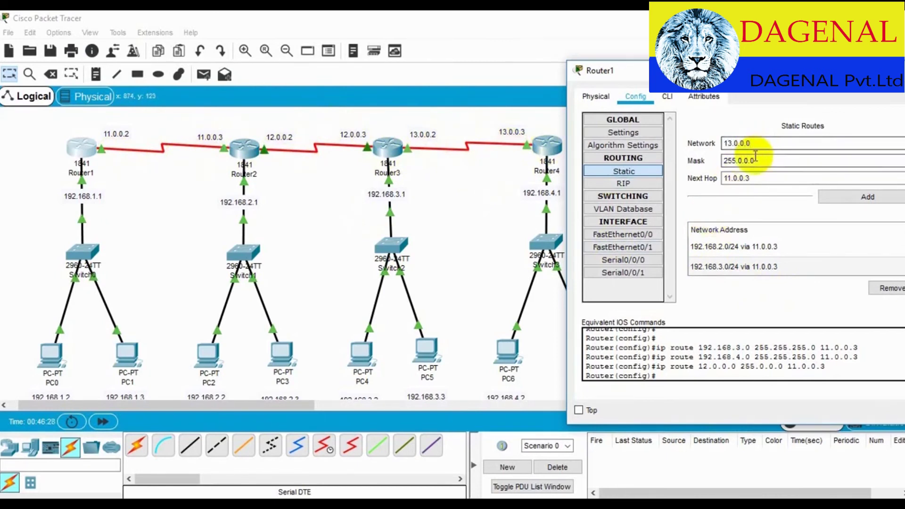
Add Router1's static route to 13.0.0.0 with mask 255.0.0.0 and next hop 12.0.0.3, and close the configuration window
{"action": "left_click", "coordinate": [764, 181]}
{"action": "double_click", "coordinate": [744, 178]}
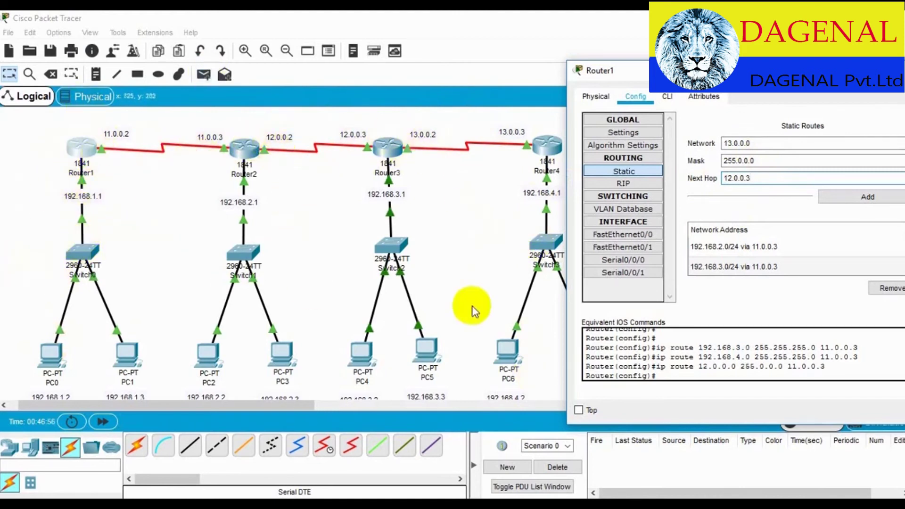
{"action": "left_click", "coordinate": [870, 197]}
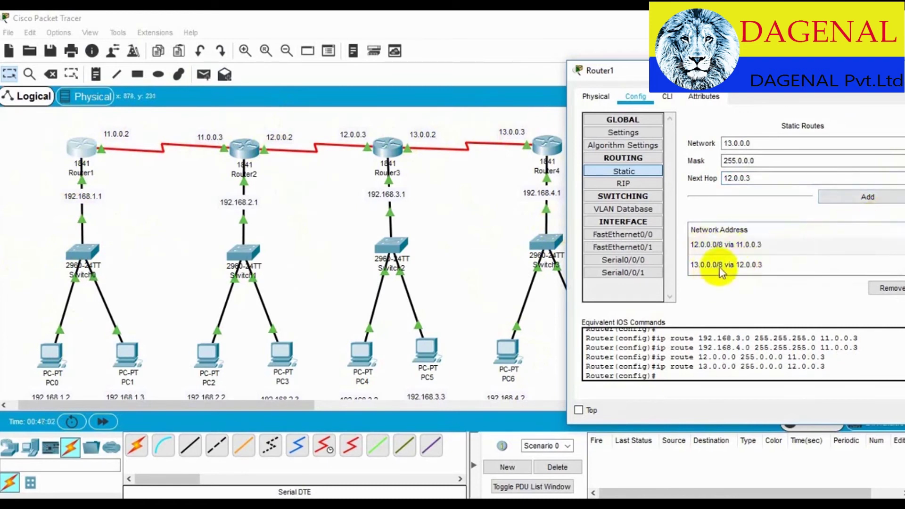
{"action": "scroll", "coordinate": [723, 269], "scroll_direction": "up", "scroll_amount": 1}
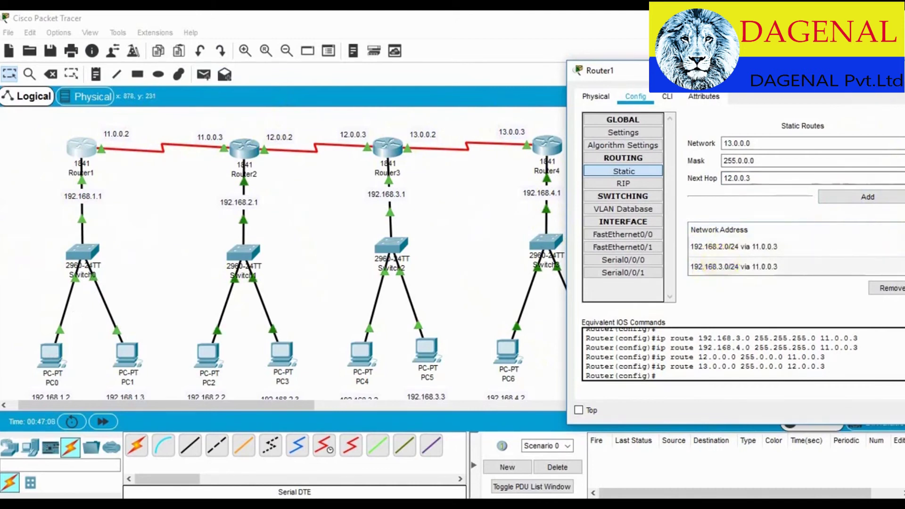
{"action": "left_click_drag", "start_coordinate": [792, 73], "coordinate": [728, 77]}
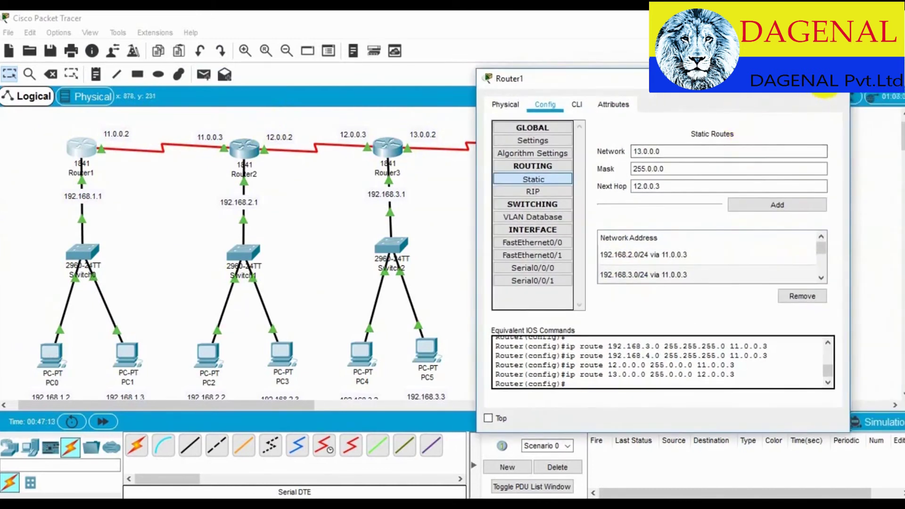
{"action": "left_click", "coordinate": [844, 75]}
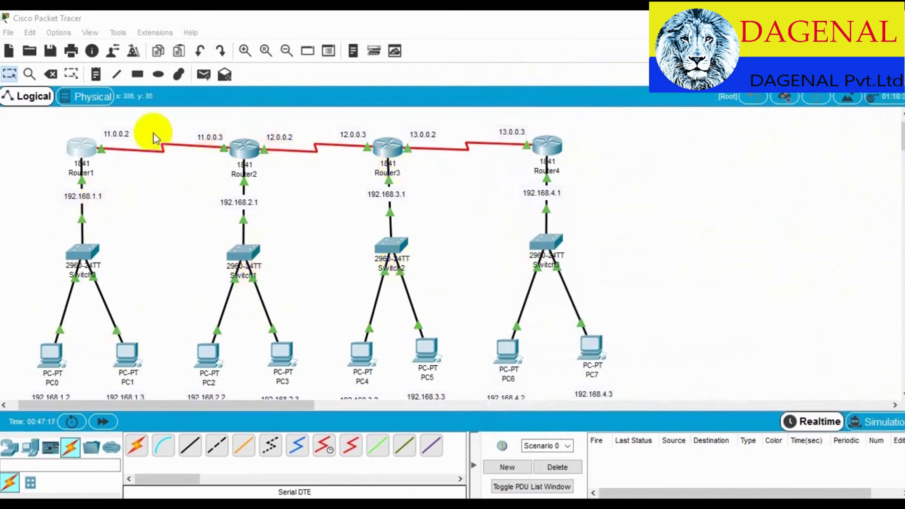
Test a packet from PC0 to PC6 in simulation mode, delete the scenario and return to realtime mode
{"action": "left_click", "coordinate": [204, 74]}
{"action": "left_click", "coordinate": [51, 351]}
{"action": "left_click", "coordinate": [507, 352]}
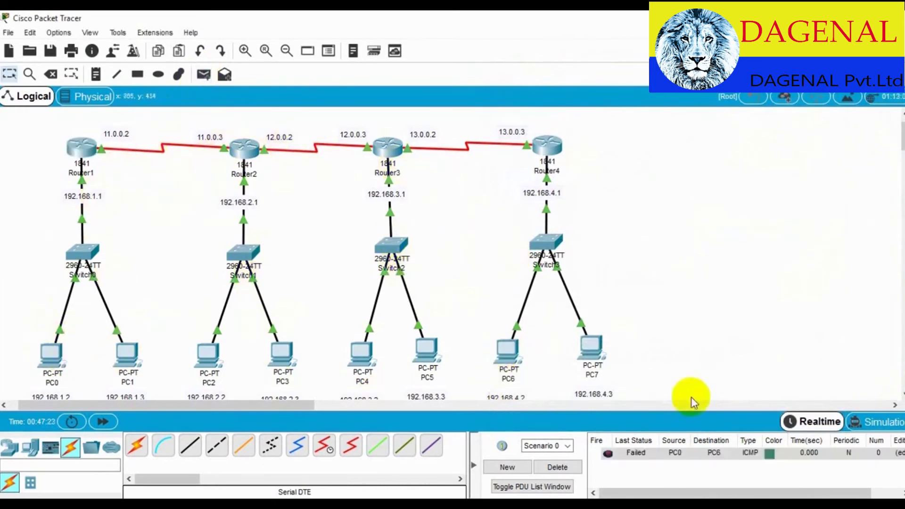
{"action": "left_click", "coordinate": [848, 421]}
{"action": "left_click", "coordinate": [777, 304]}
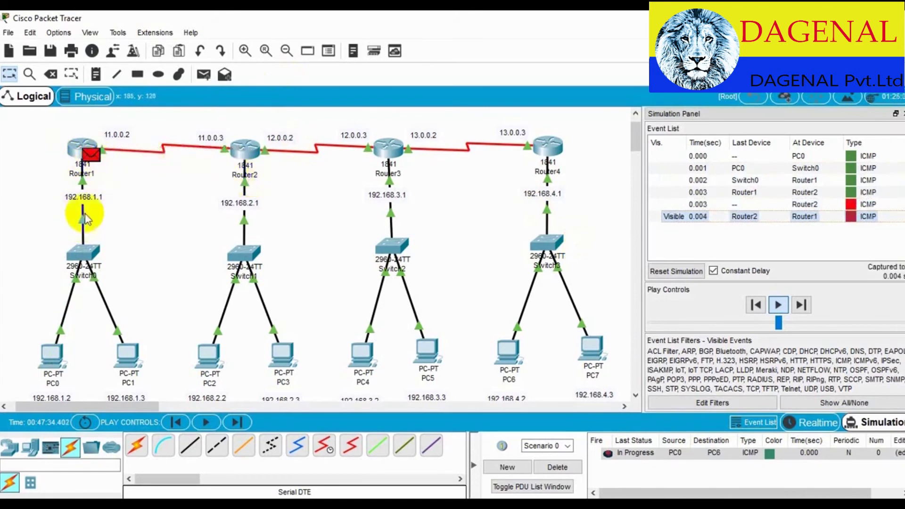
{"action": "left_click", "coordinate": [557, 467]}
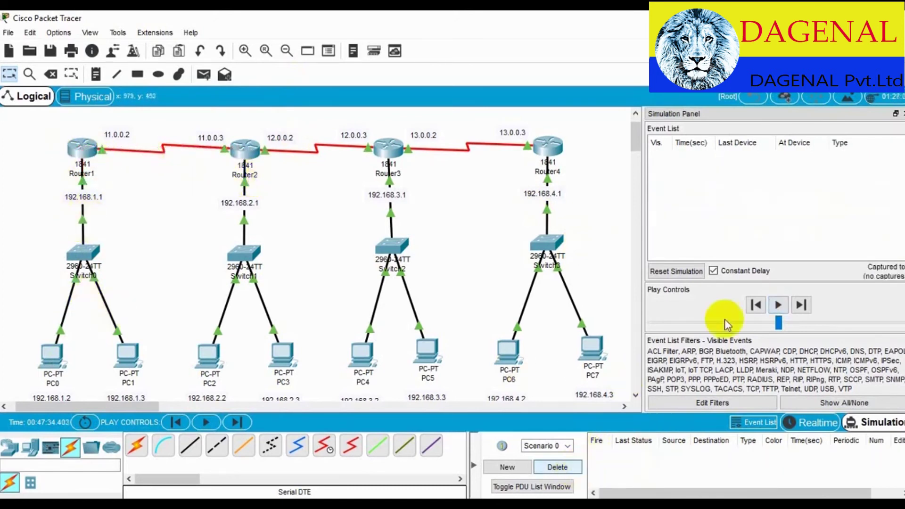
{"action": "left_click", "coordinate": [811, 424]}
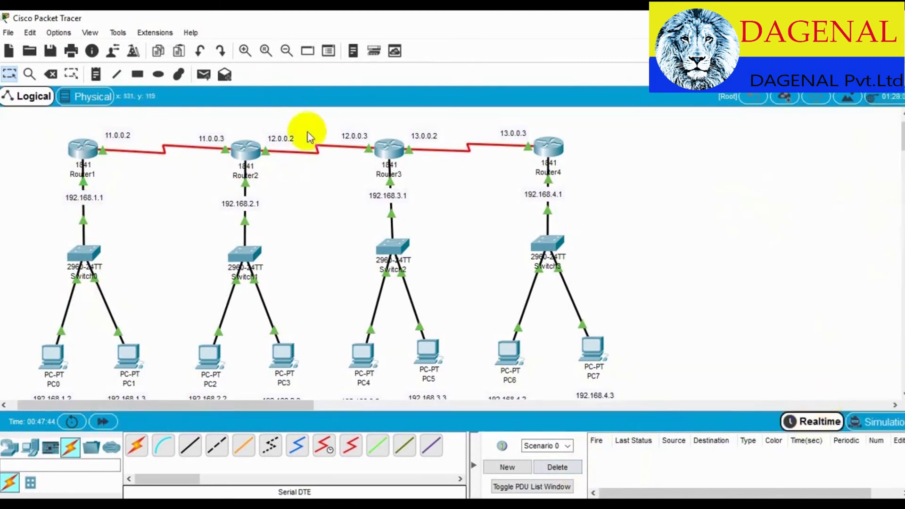
Add Router2's static route to 192.168.3.0 with mask 255.255.255.0 and next hop 12.0.0.3
{"action": "left_click", "coordinate": [253, 153]}
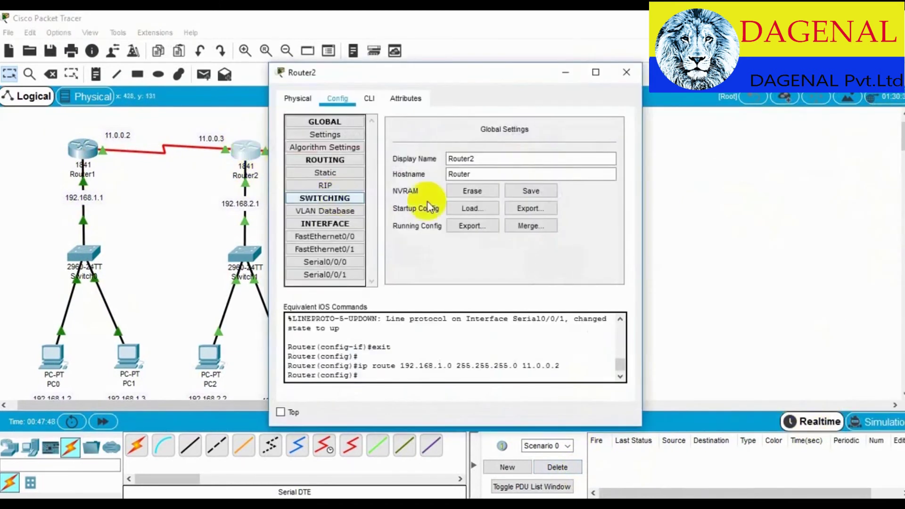
{"action": "left_click", "coordinate": [327, 173]}
{"action": "left_click_drag", "start_coordinate": [431, 73], "coordinate": [641, 72]}
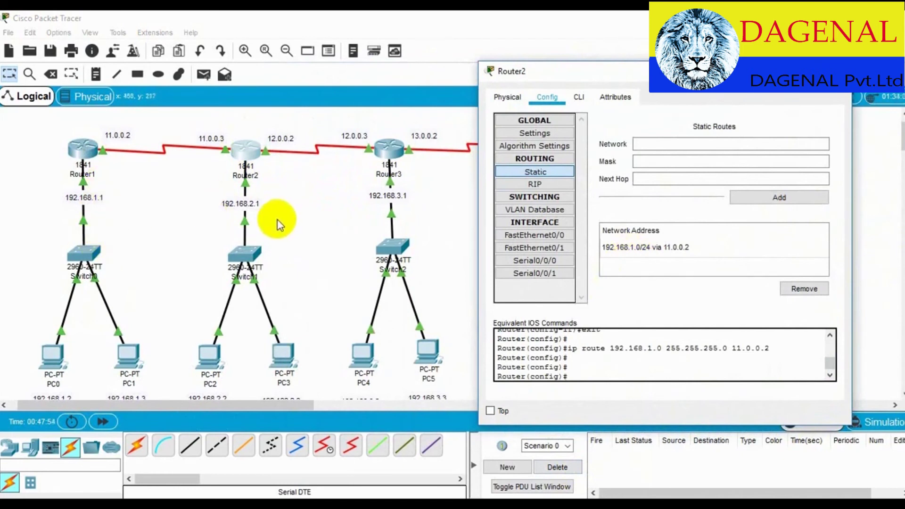
{"action": "left_click", "coordinate": [661, 144]}
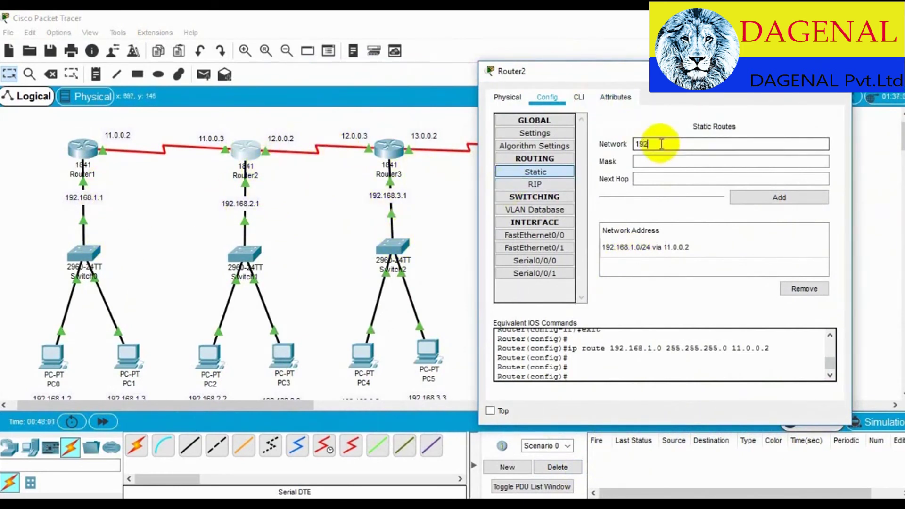
{"action": "type", "text": "192.168."}
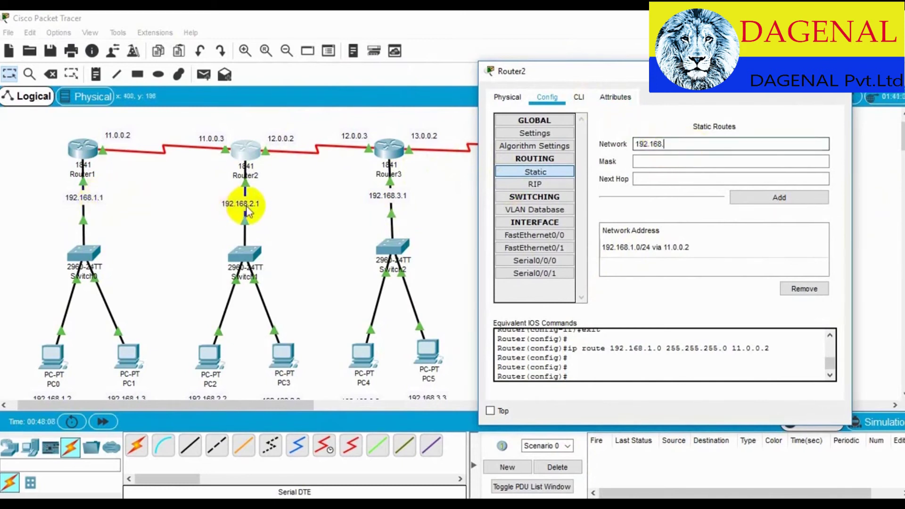
{"action": "left_click", "coordinate": [645, 177]}
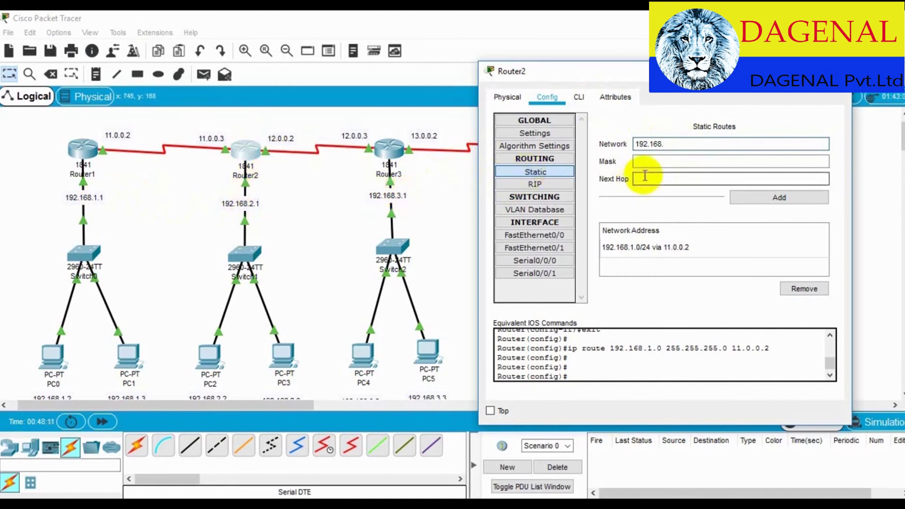
{"action": "left_click", "coordinate": [668, 160]}
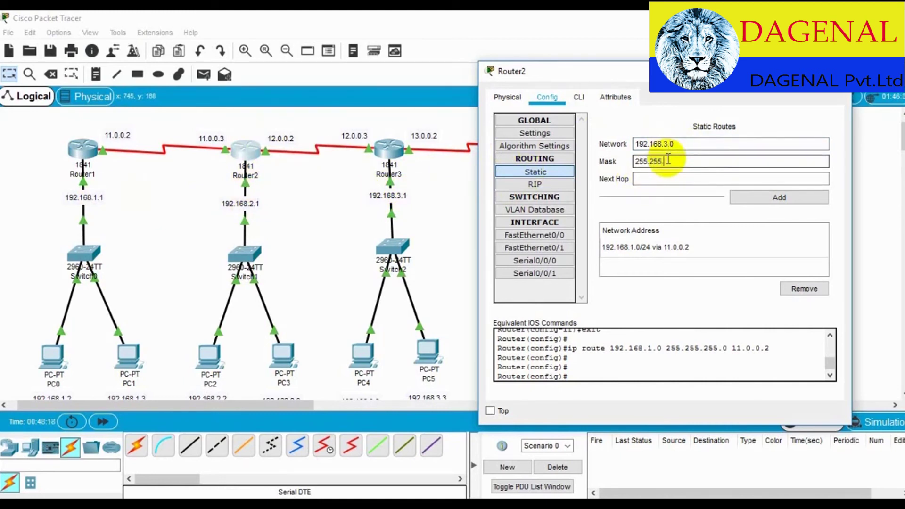
{"action": "type", "text": "55.0"}
{"action": "left_click", "coordinate": [670, 179]}
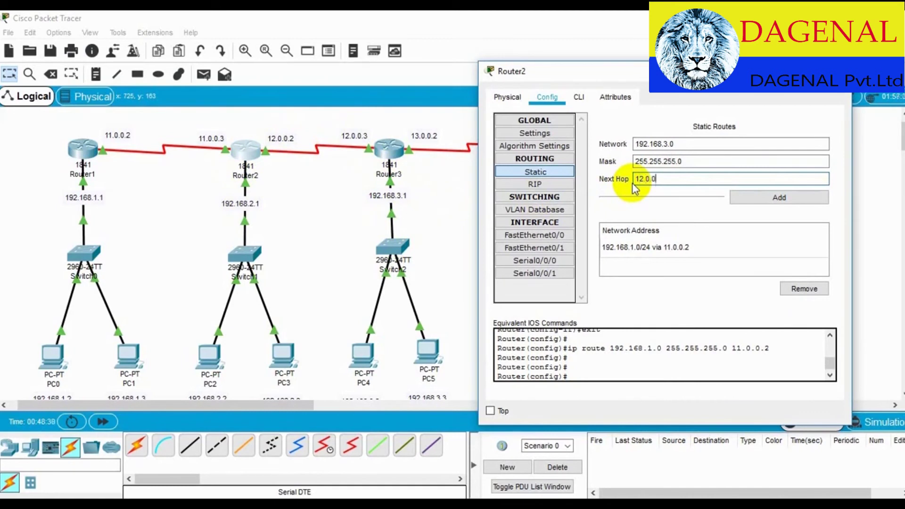
{"action": "left_click", "coordinate": [731, 197]}
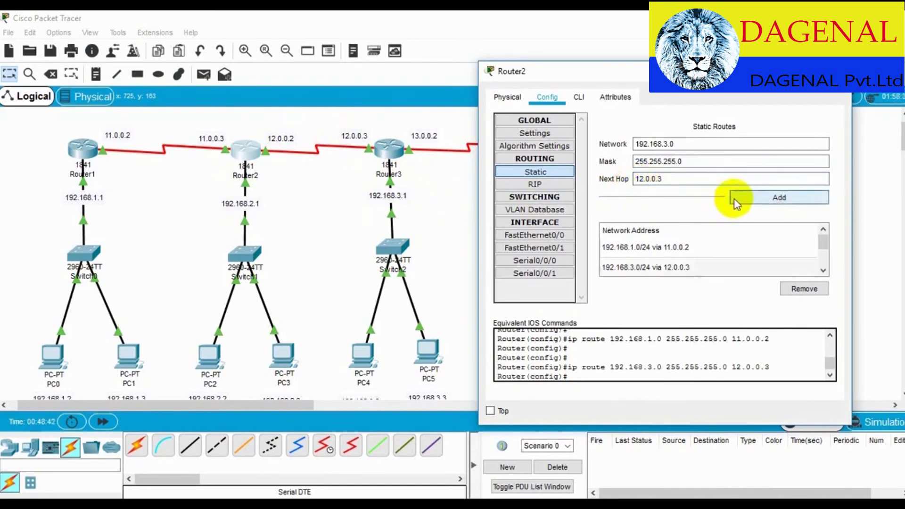
Add Router2's static route to 192.168.4.0 with mask 255.255.255.0 and next hop 12.0.0.3
{"action": "left_click_drag", "start_coordinate": [646, 72], "coordinate": [723, 66]}
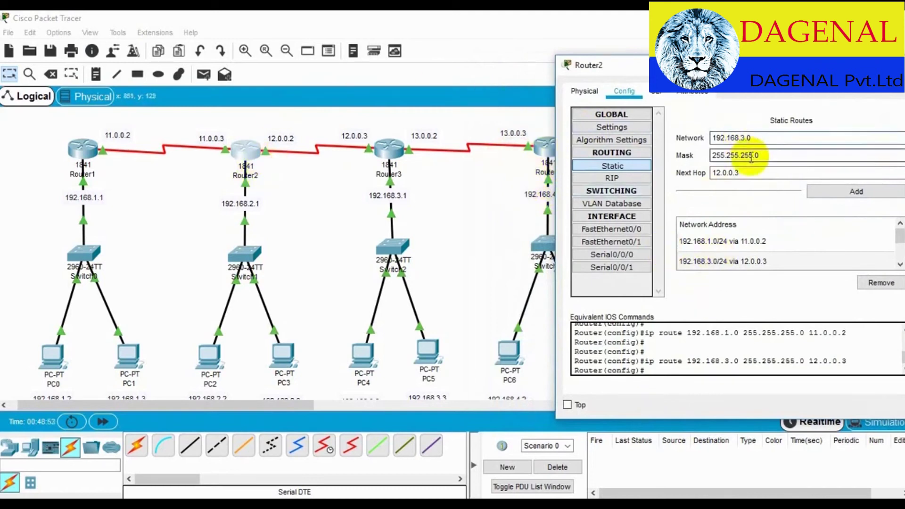
{"action": "left_click", "coordinate": [754, 173]}
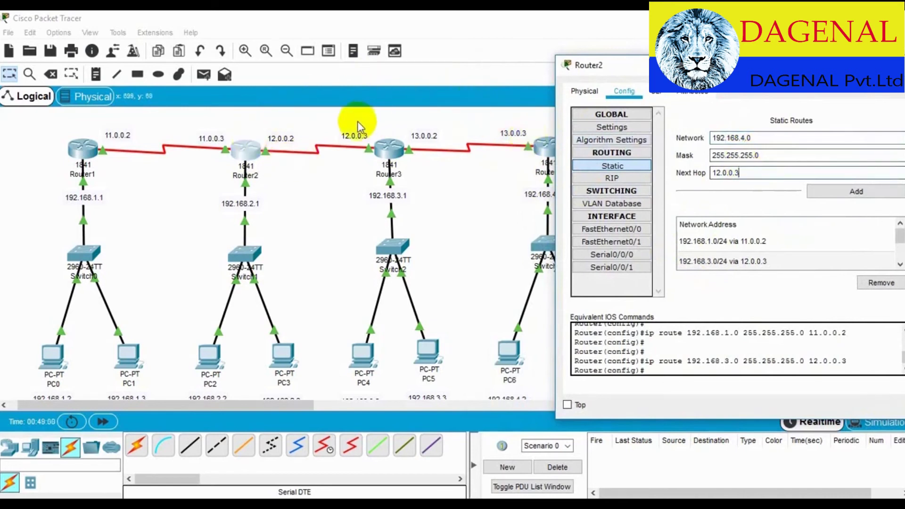
{"action": "left_click", "coordinate": [820, 190]}
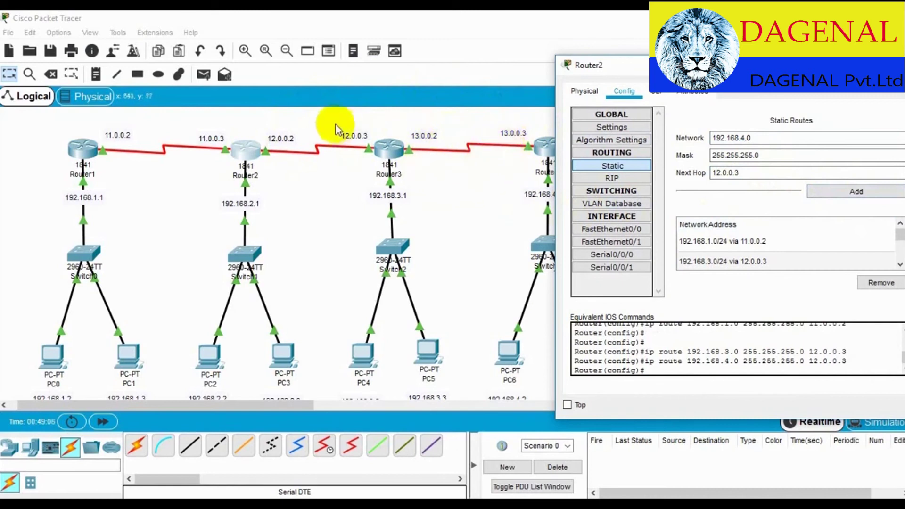
Add Router2's static route to 13.0.0.0, mask 255.0.0.0, next hop 12.0.0.3, review the route list and close the configuration window
{"action": "left_click", "coordinate": [751, 138]}
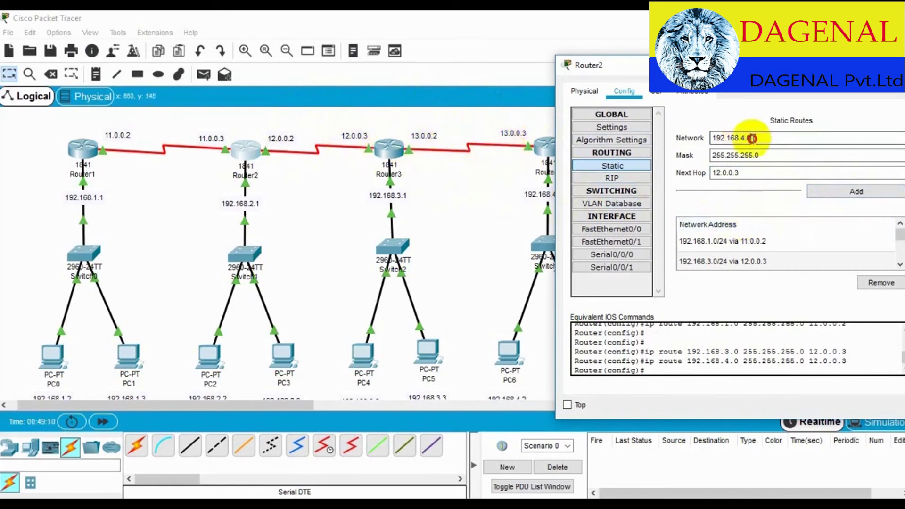
{"action": "type", "text": "13.0.0.0"}
{"action": "left_click", "coordinate": [753, 155]}
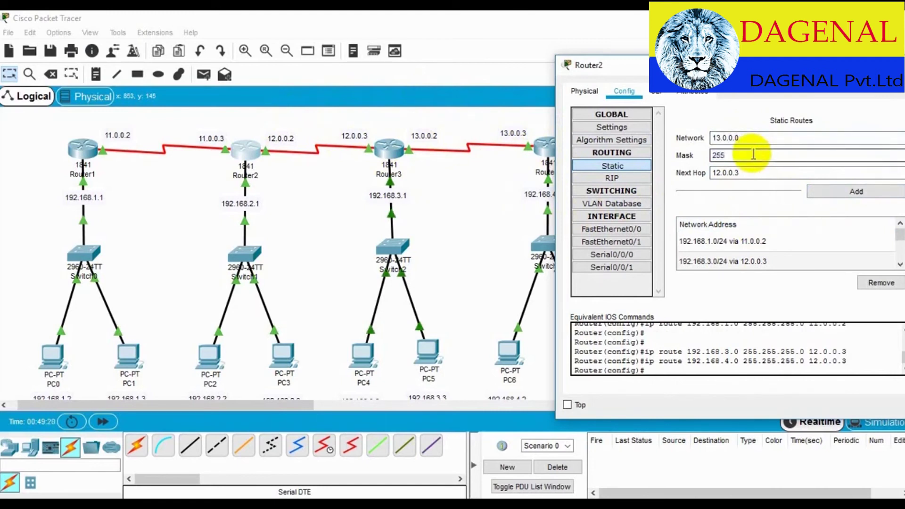
{"action": "left_click", "coordinate": [752, 173]}
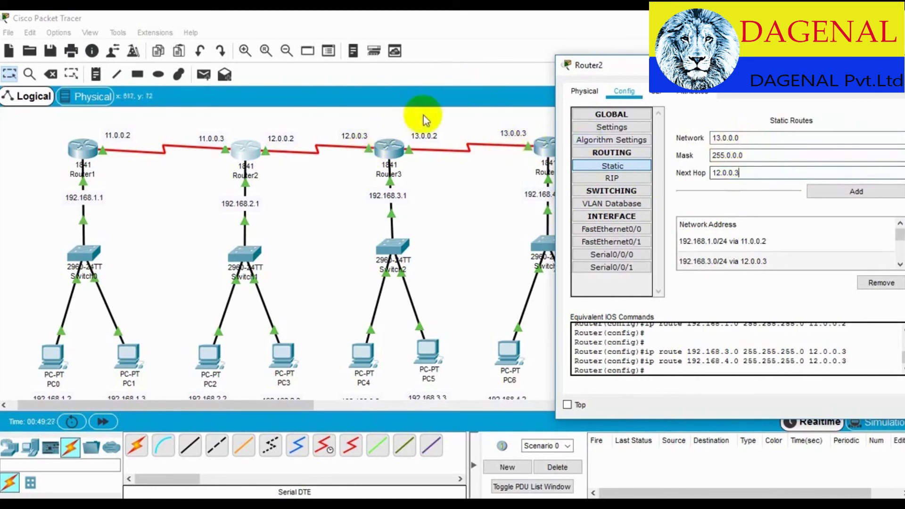
{"action": "left_click", "coordinate": [829, 191]}
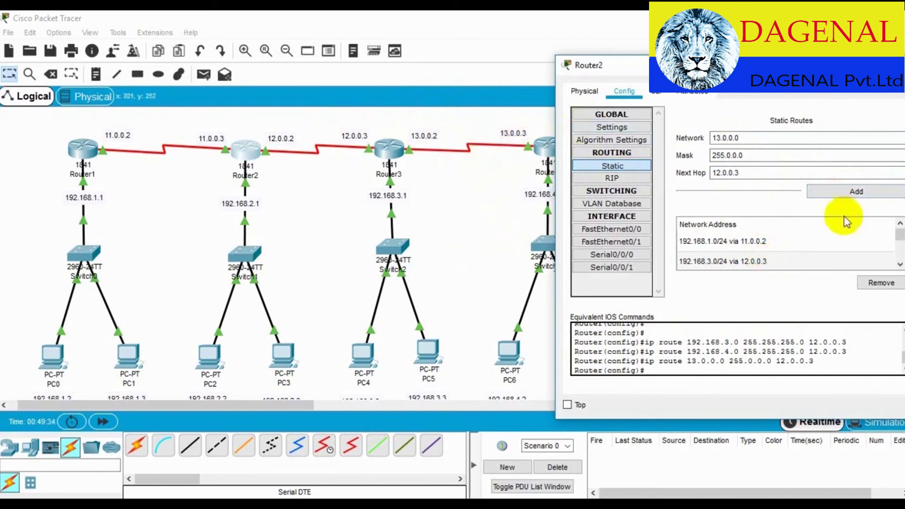
{"action": "scroll", "coordinate": [898, 263], "scroll_direction": "down", "scroll_amount": 2}
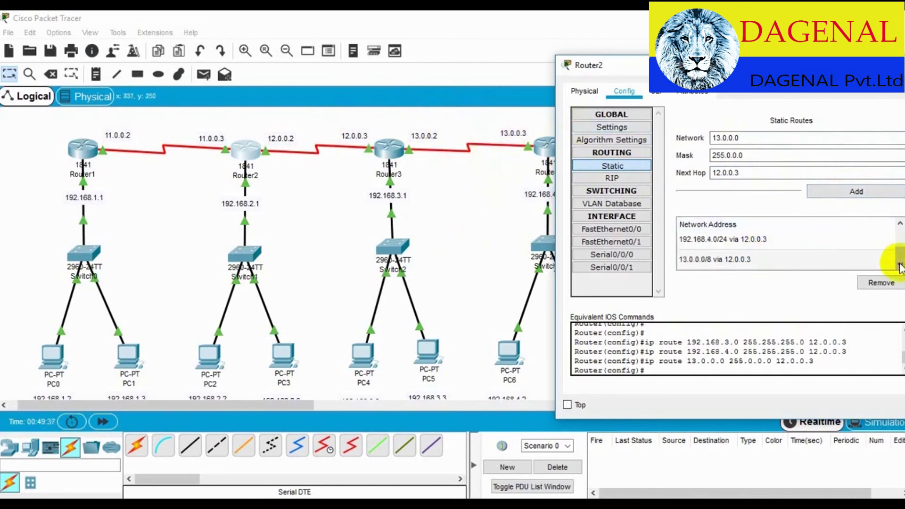
{"action": "scroll", "coordinate": [778, 256], "scroll_direction": "up", "scroll_amount": 2}
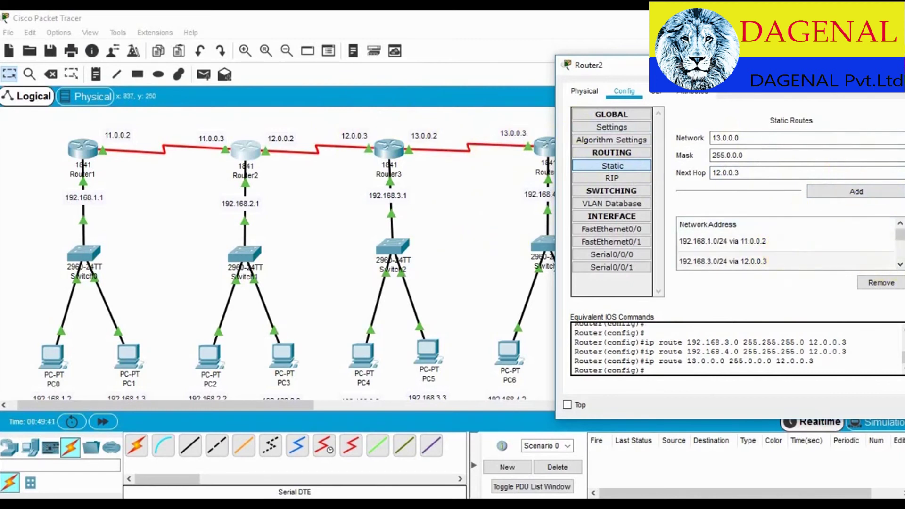
{"action": "key", "text": "alt+F4"}
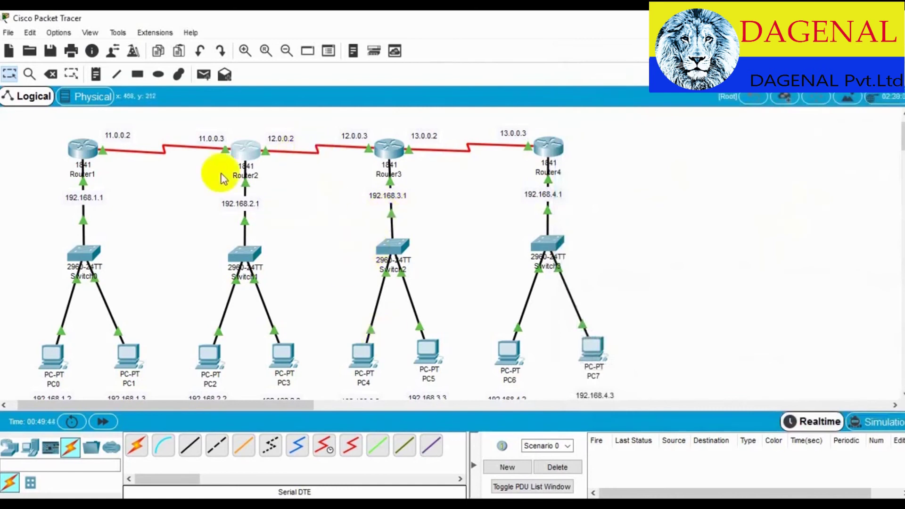
Test a packet from PC0 to PC4 in simulation mode, return to realtime mode and delete the scenario
{"action": "left_click", "coordinate": [203, 74]}
{"action": "left_click", "coordinate": [50, 357]}
{"action": "left_click", "coordinate": [361, 356]}
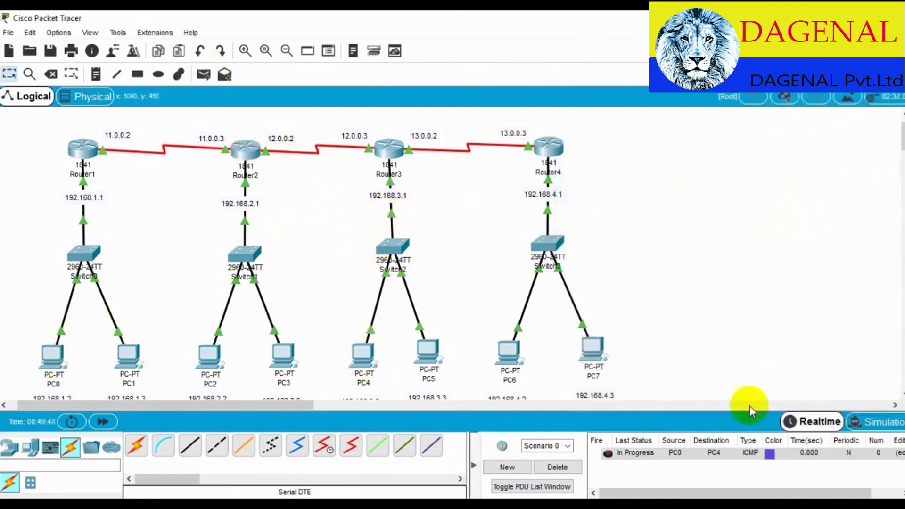
{"action": "left_click", "coordinate": [875, 422]}
{"action": "left_click", "coordinate": [778, 305]}
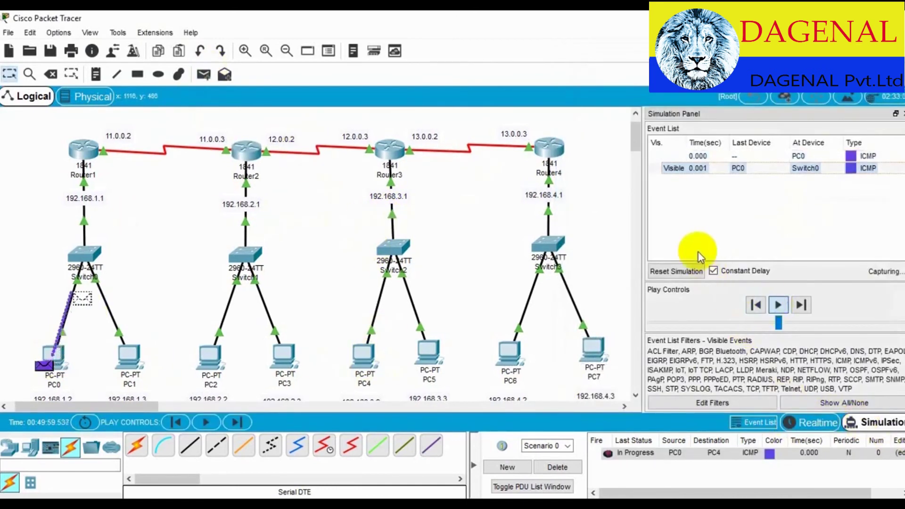
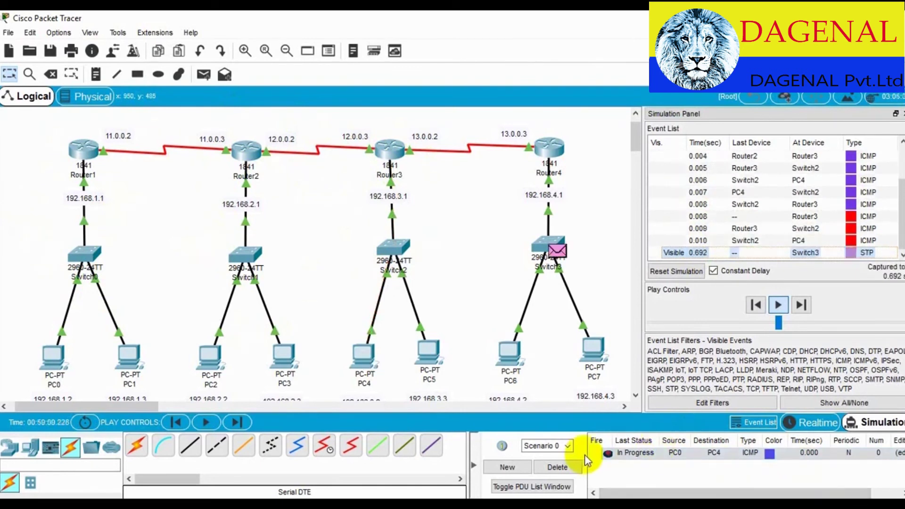
{"action": "left_click", "coordinate": [827, 423]}
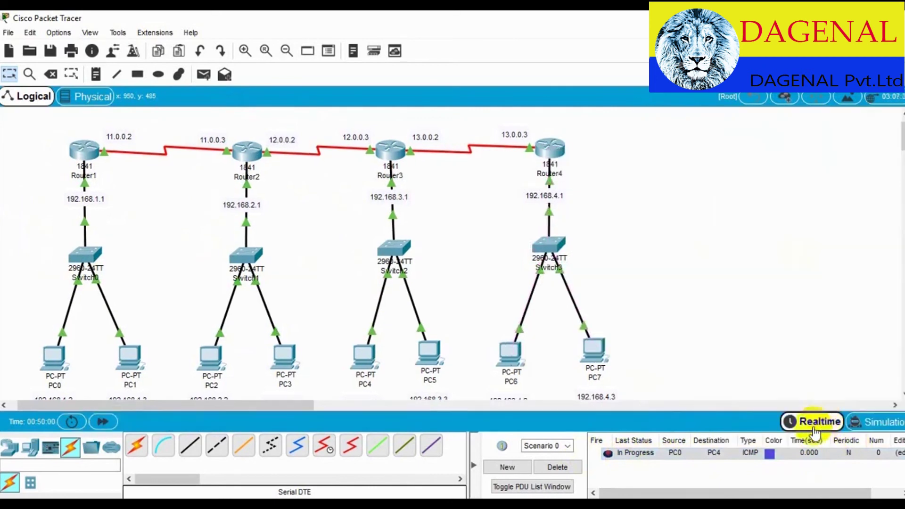
{"action": "left_click", "coordinate": [572, 468]}
Add Router3's static route to 192.168.2.0 with mask 255.255.255.0 and next hop 12.0.0.2
{"action": "left_click", "coordinate": [387, 149]}
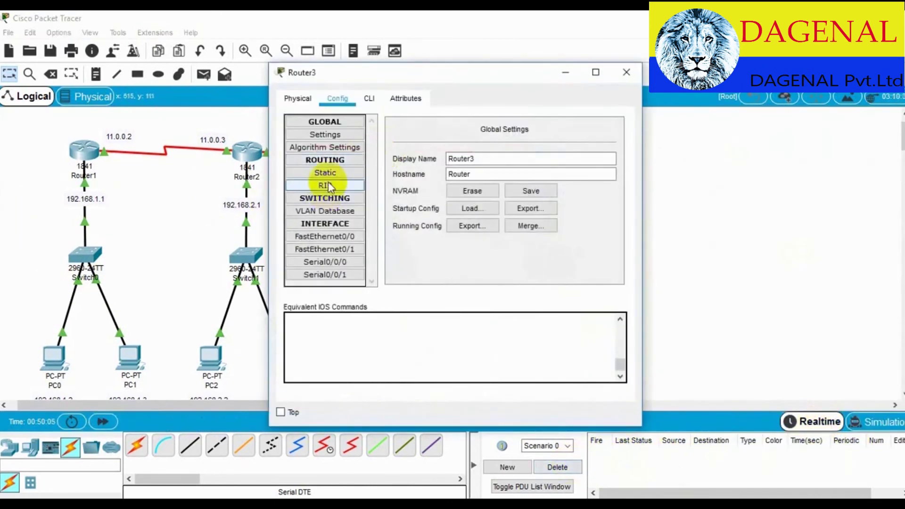
{"action": "left_click", "coordinate": [324, 172]}
{"action": "left_click_drag", "start_coordinate": [434, 74], "coordinate": [676, 69]}
{"action": "left_click", "coordinate": [686, 140]}
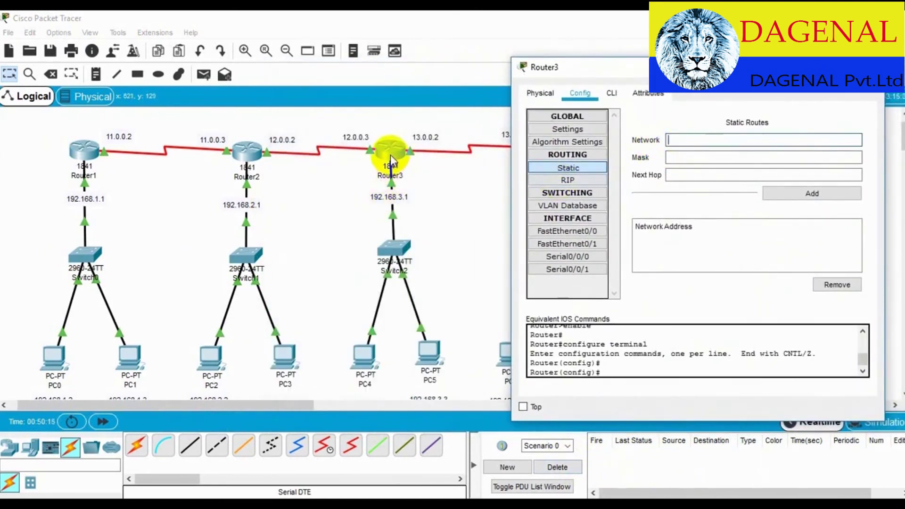
{"action": "left_click", "coordinate": [675, 137]}
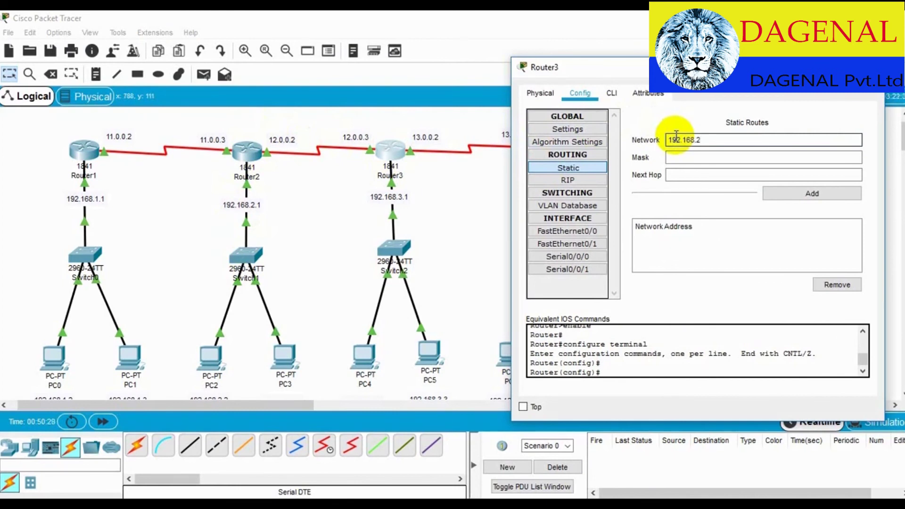
{"action": "type", "text": "192.168.2.0"}
{"action": "left_click", "coordinate": [705, 156]}
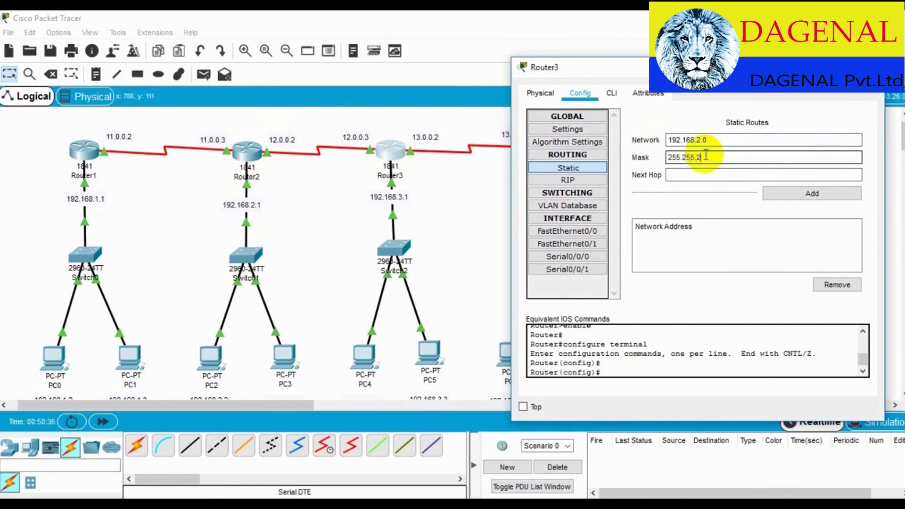
{"action": "left_click", "coordinate": [704, 174]}
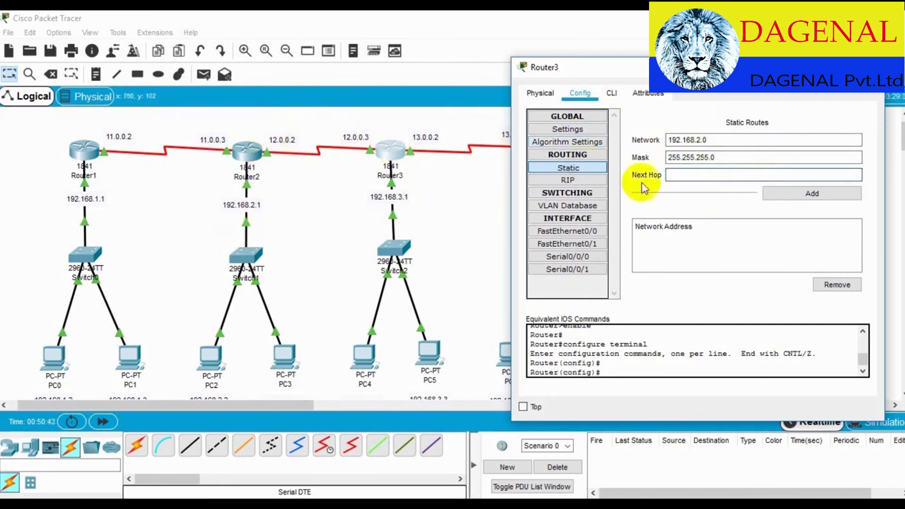
{"action": "type", "text": "12.0.0.2"}
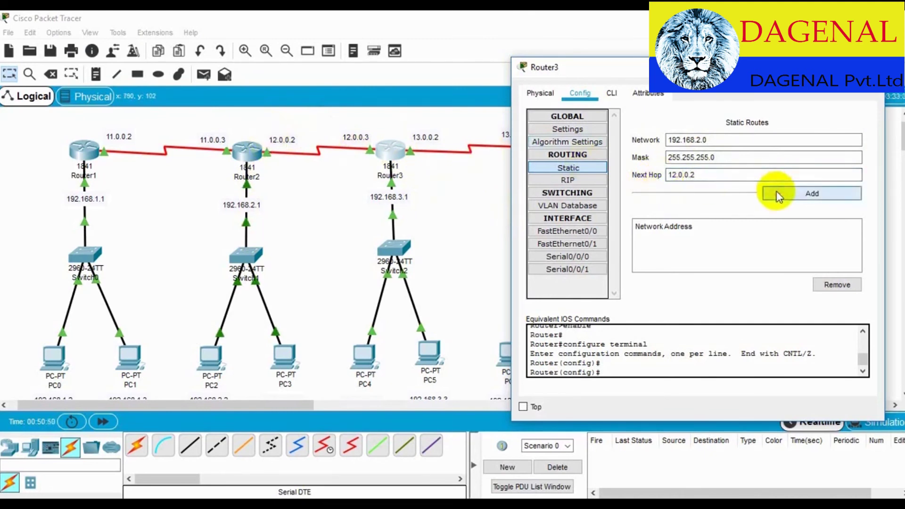
{"action": "left_click", "coordinate": [778, 195]}
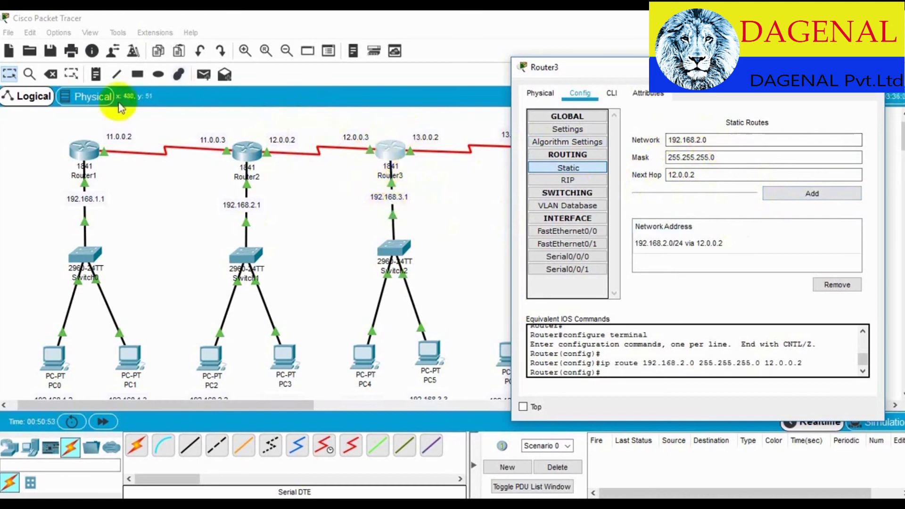
Add Router3's static routes to 192.168.1.0 via 12.0.0.2 and to 192.168.4.0 via 13.0.0.3, both with mask 255.255.255.0
{"action": "left_click", "coordinate": [701, 139]}
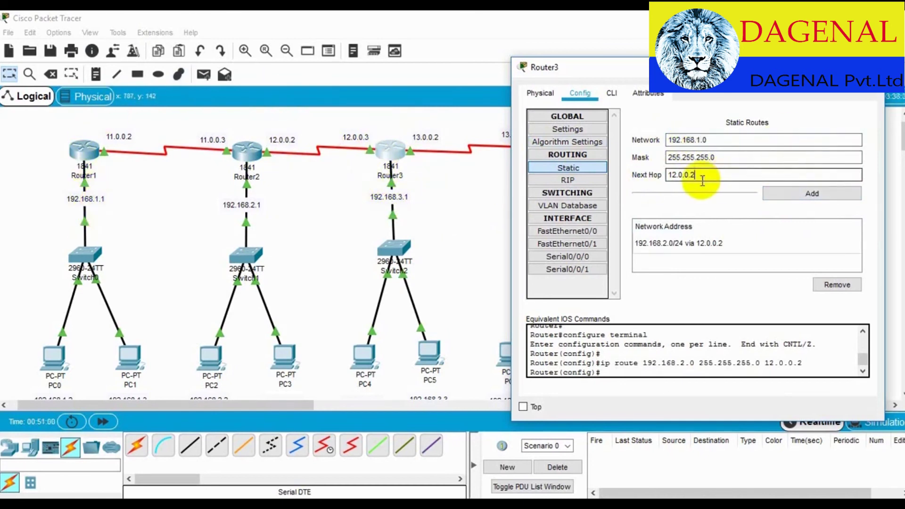
{"action": "left_click", "coordinate": [780, 194]}
{"action": "left_click_drag", "start_coordinate": [607, 73], "coordinate": [664, 68]}
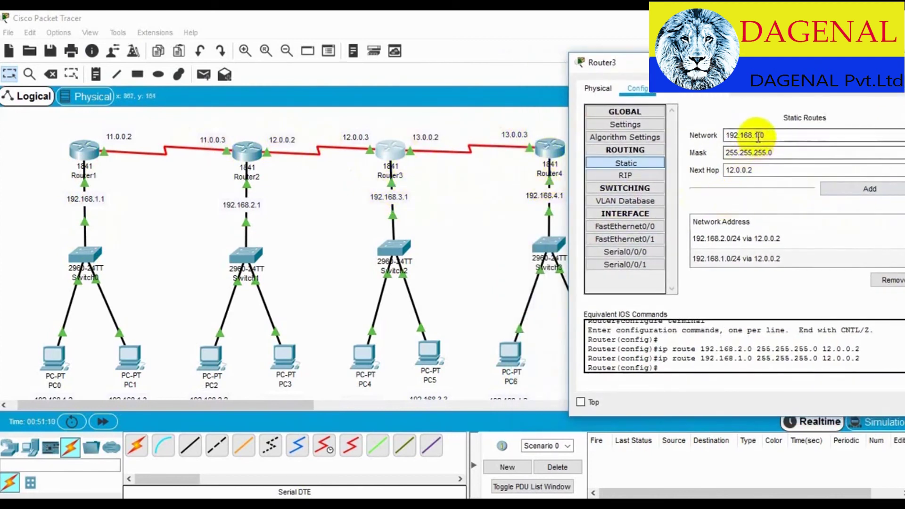
{"action": "left_click", "coordinate": [751, 170]}
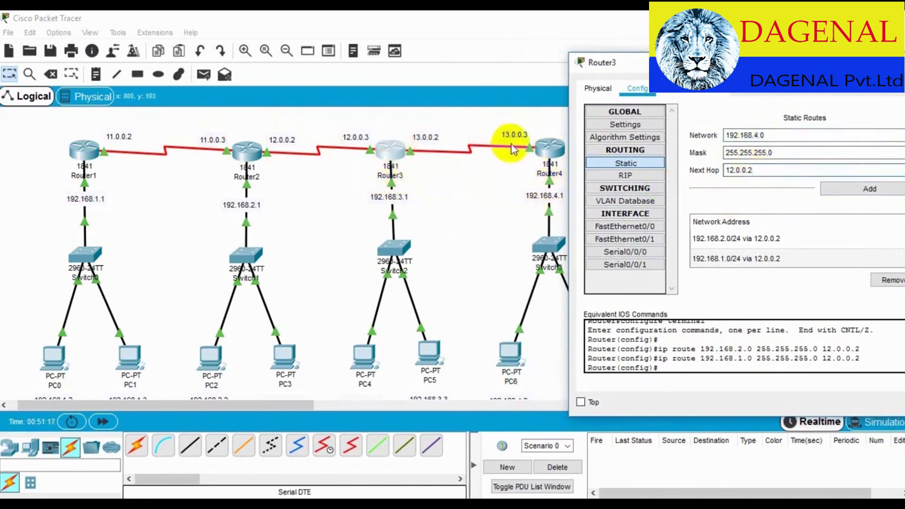
{"action": "left_click", "coordinate": [744, 170]}
{"action": "left_click_drag", "start_coordinate": [752, 171], "coordinate": [730, 164]}
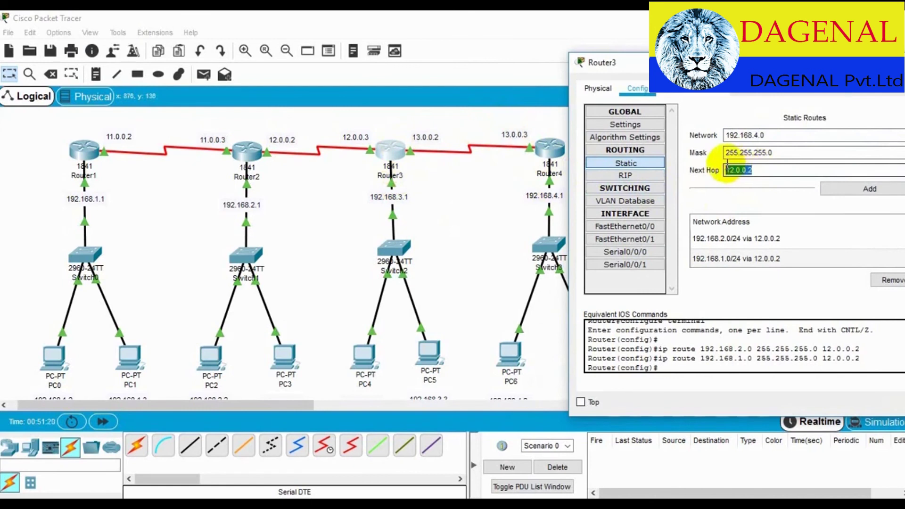
{"action": "type", "text": "13.0.0.3"}
{"action": "left_click", "coordinate": [837, 189]}
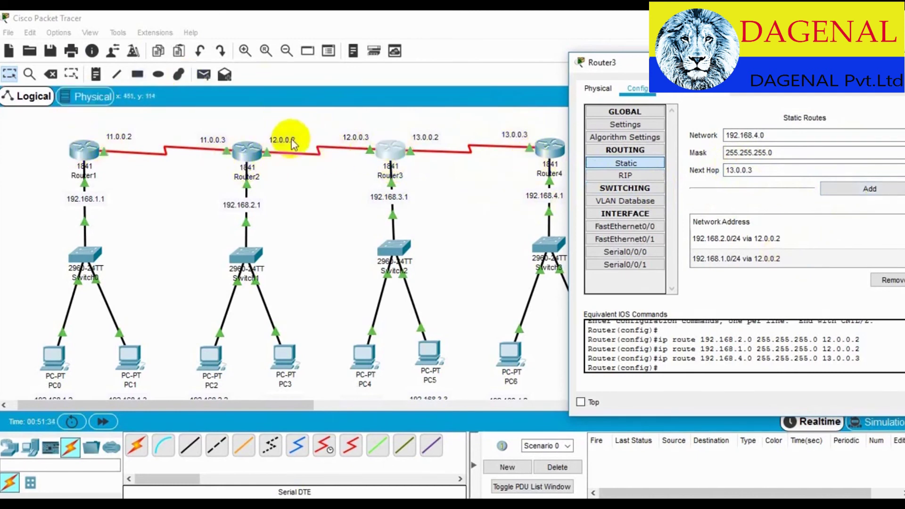
Add Router3's static route to 11.0.0.0 with mask 255.0.0.0 and next hop 12.0.0.2, and close the configuration window
{"action": "triple_click", "coordinate": [753, 136]}
{"action": "type", "text": "11"}
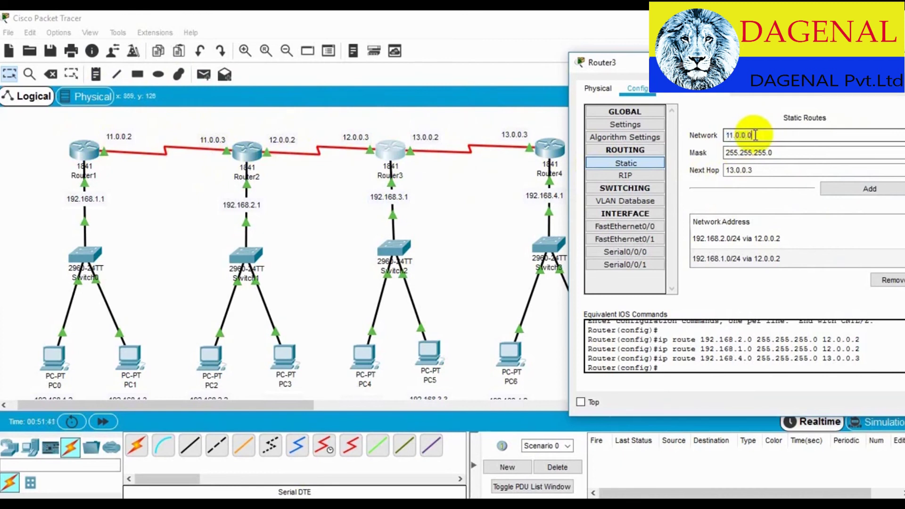
{"action": "type", "text": ".0.0.0"}
{"action": "triple_click", "coordinate": [759, 153]}
{"action": "type", "text": "255.0"}
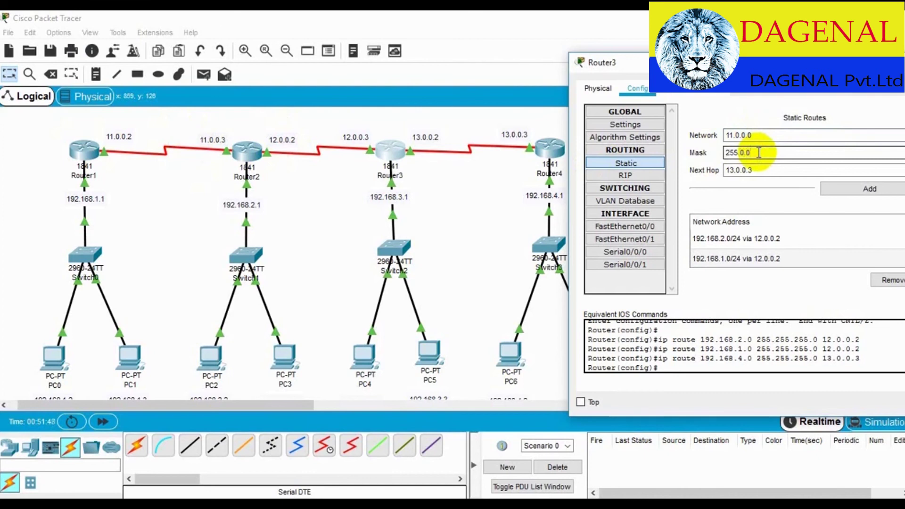
{"action": "left_click", "coordinate": [752, 170]}
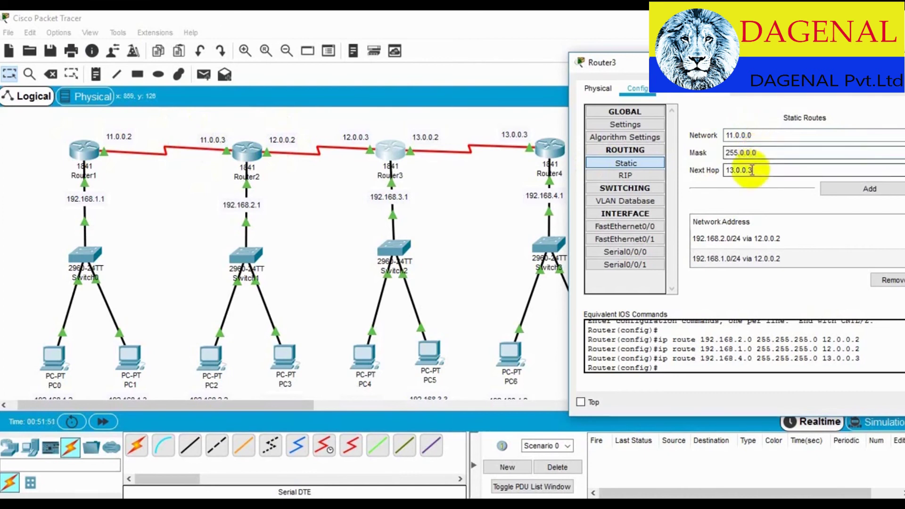
{"action": "triple_click", "coordinate": [758, 169]}
{"action": "type", "text": "12.0"}
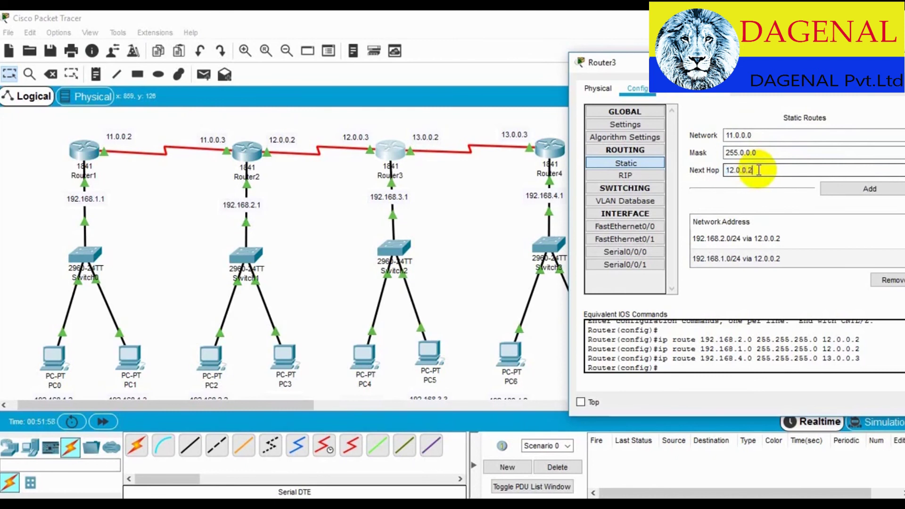
{"action": "left_click", "coordinate": [835, 186]}
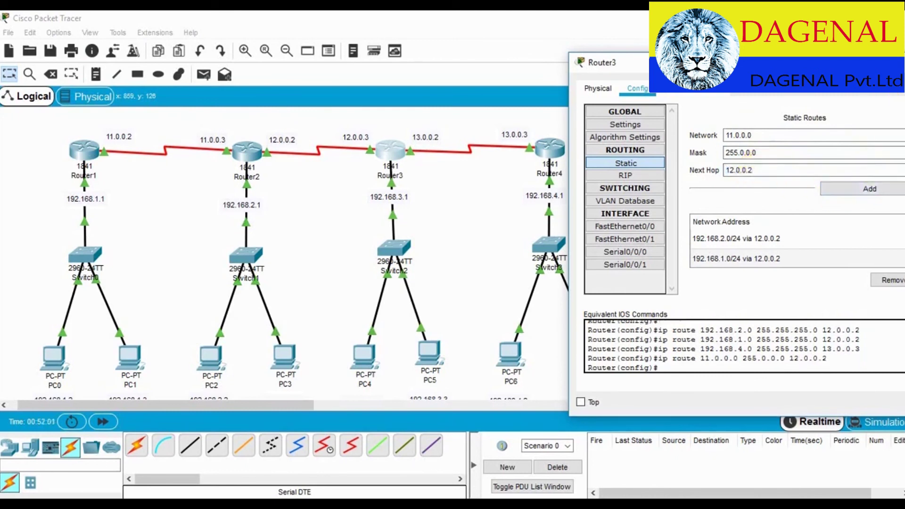
{"action": "left_click", "coordinate": [893, 62]}
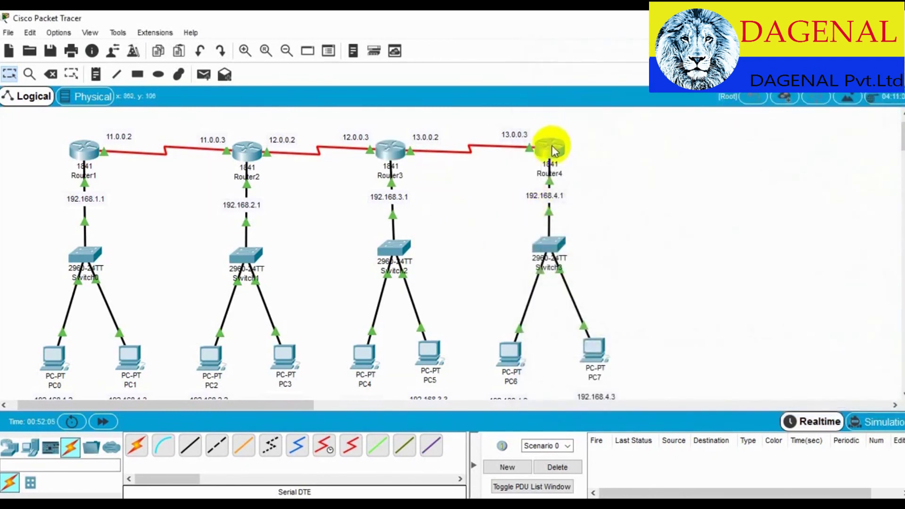
Open Router4's static routing configuration and add a route to 192.168.3.0, mask 255.255.255.0, next hop 13.0.0.2
{"action": "left_click", "coordinate": [553, 150]}
{"action": "left_click", "coordinate": [325, 173]}
{"action": "left_click_drag", "start_coordinate": [453, 77], "coordinate": [721, 79]}
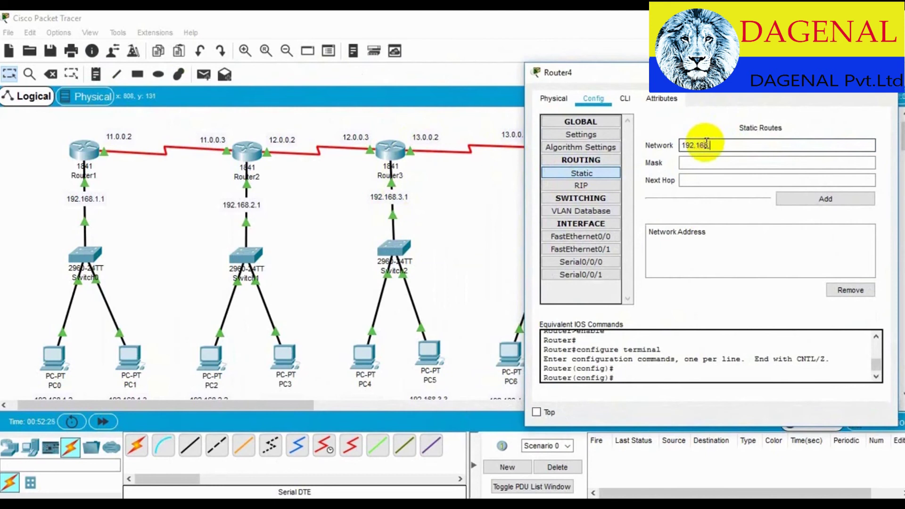
{"action": "type", "text": ".0"}
{"action": "left_click", "coordinate": [702, 162]}
{"action": "type", "text": "2"}
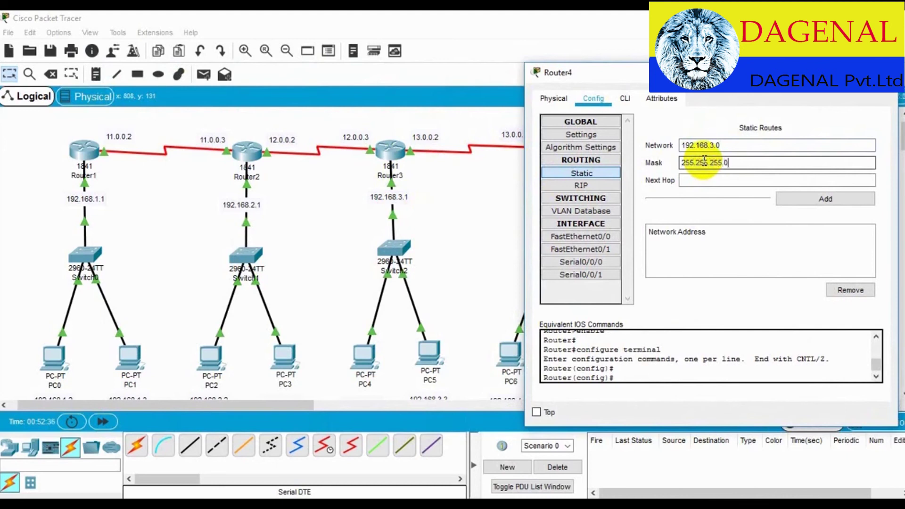
{"action": "left_click", "coordinate": [697, 180]}
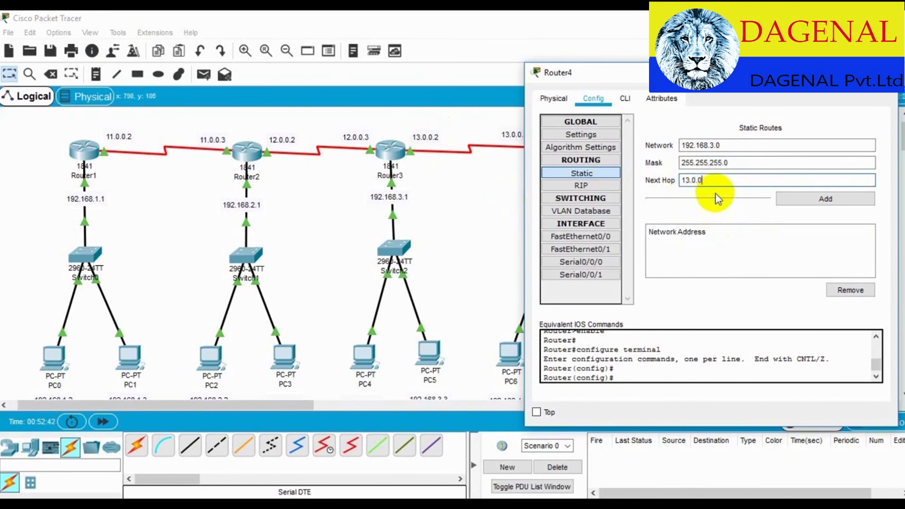
{"action": "left_click", "coordinate": [812, 197]}
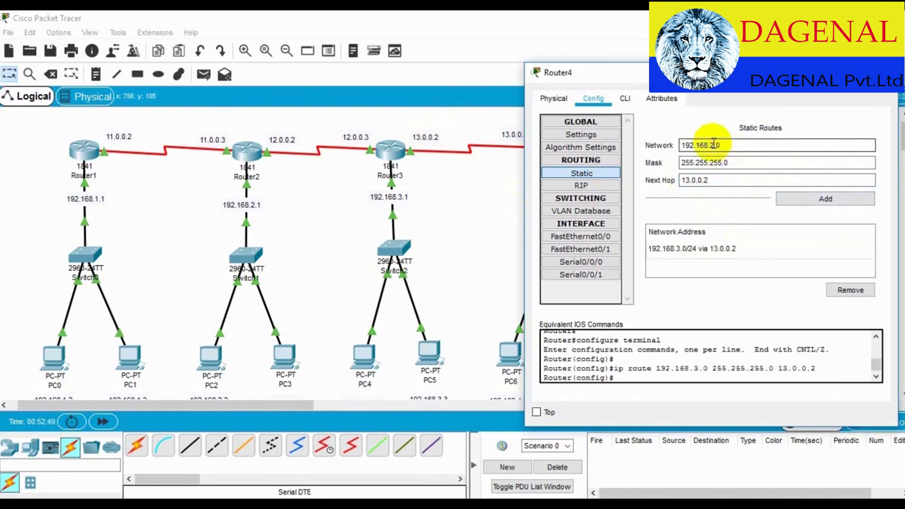
Add Router4's static routes to 192.168.2.0 and 192.168.1.0, both with mask 255.255.255.0 and next hop 13.0.0.2
{"action": "left_click", "coordinate": [777, 162]}
{"action": "left_click", "coordinate": [706, 182]}
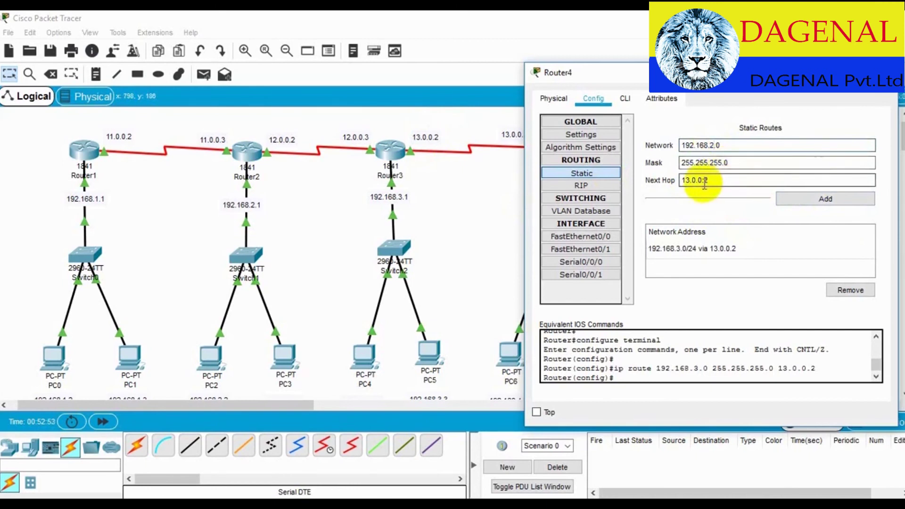
{"action": "left_click", "coordinate": [791, 194]}
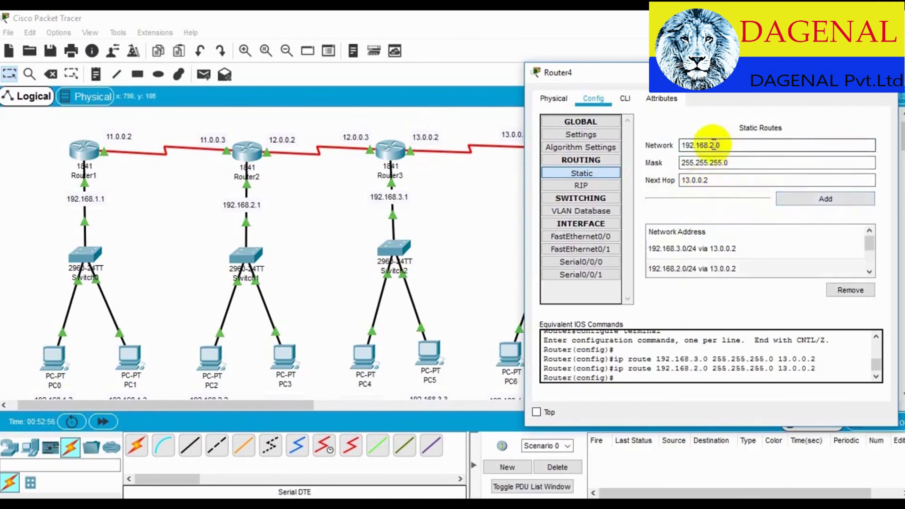
{"action": "left_click", "coordinate": [717, 180]}
Clear the previous route values and add Router4's static route to 12.0.0.0 with mask 255.0.0.0 and next hop 13.0.0.2
{"action": "left_click_drag", "start_coordinate": [743, 145], "coordinate": [682, 164]}
{"action": "key", "text": "BackSpace"}
{"action": "left_click", "coordinate": [728, 163]}
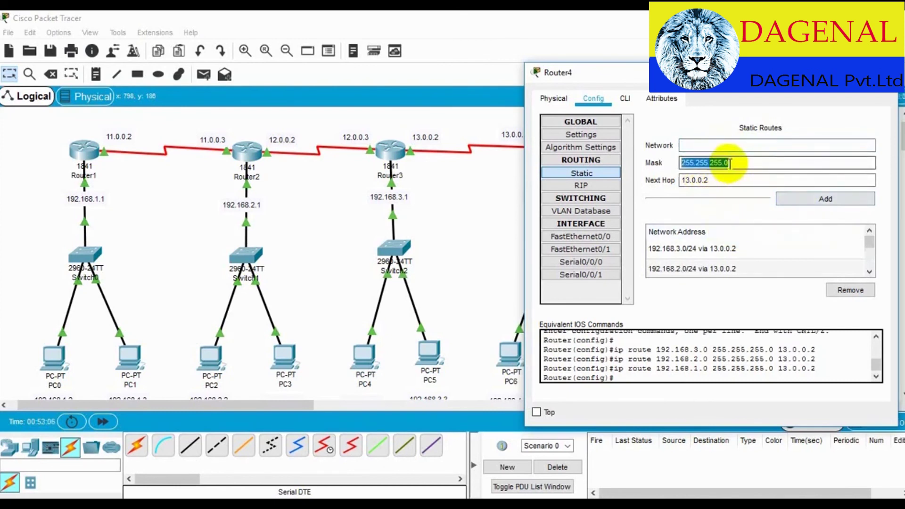
{"action": "key", "text": "BackSpace"}
{"action": "triple_click", "coordinate": [710, 180]}
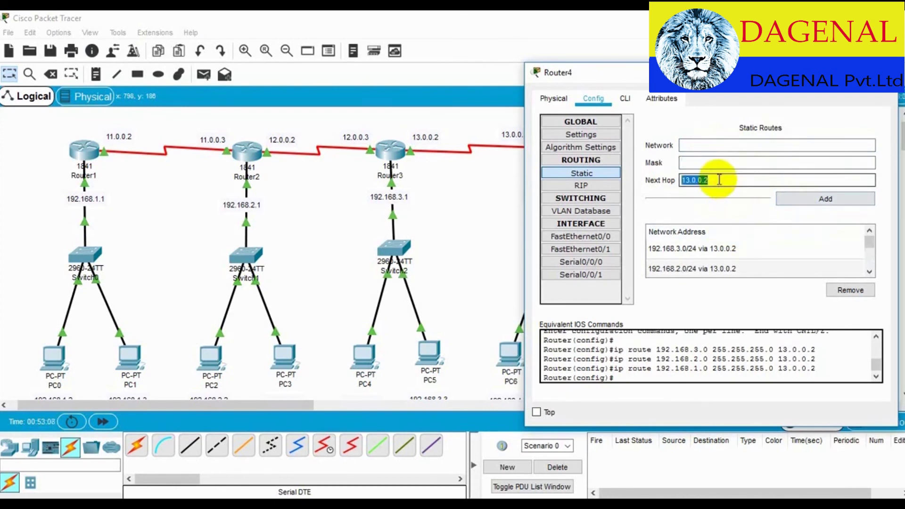
{"action": "left_click", "coordinate": [694, 180]}
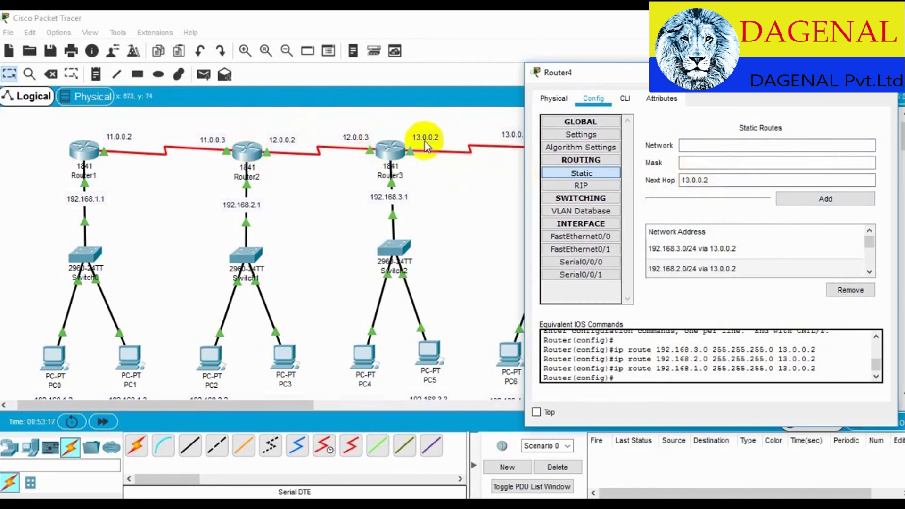
{"action": "left_click", "coordinate": [705, 144]}
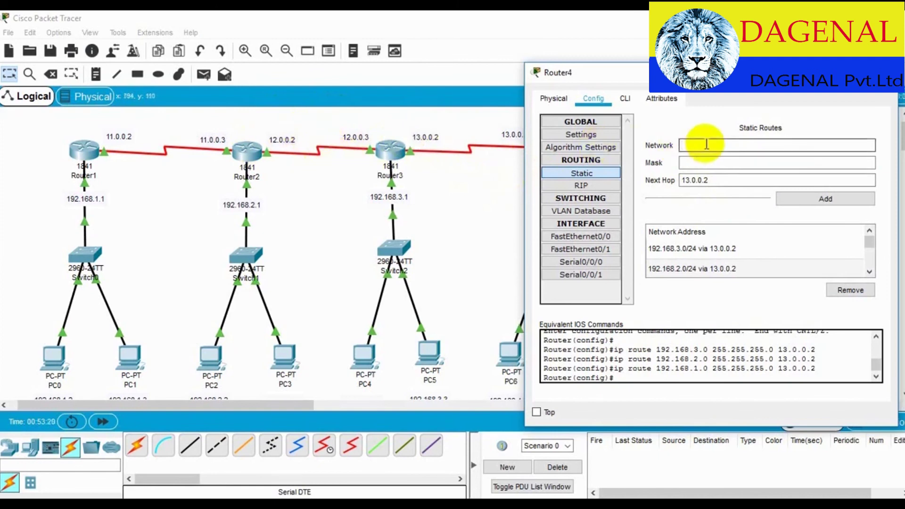
{"action": "type", "text": "12.0.0.0"}
{"action": "left_click", "coordinate": [700, 163]}
{"action": "type", "text": "255.0.0.0"}
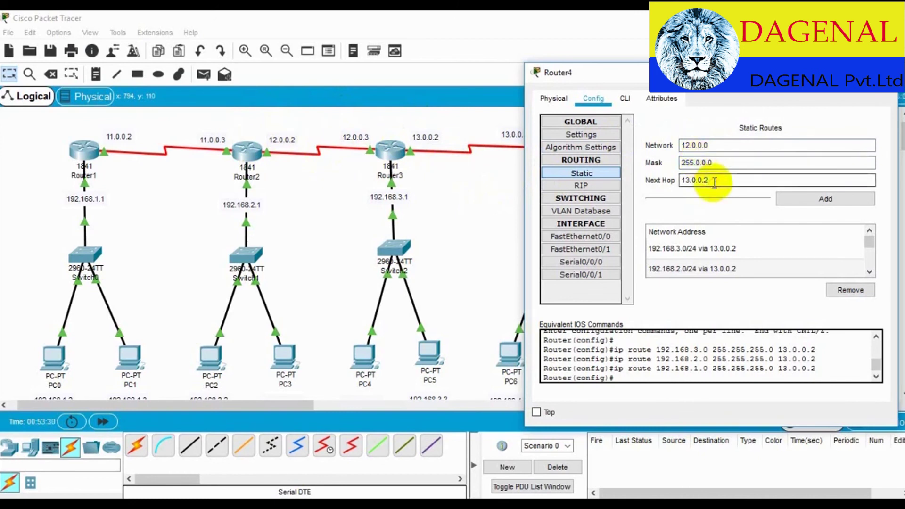
{"action": "left_click", "coordinate": [793, 198]}
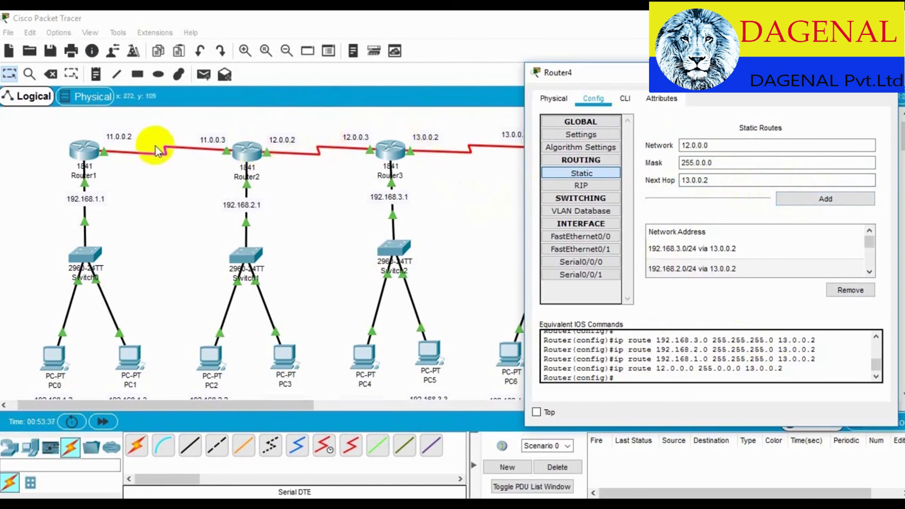
Add Router4's static route to 11.0.0.0 with mask 255.0.0.0 and next hop 12.0.0.2, and close the configuration window
{"action": "left_click", "coordinate": [695, 146]}
{"action": "key", "text": "BackSpace"}
{"action": "type", "text": "1"}
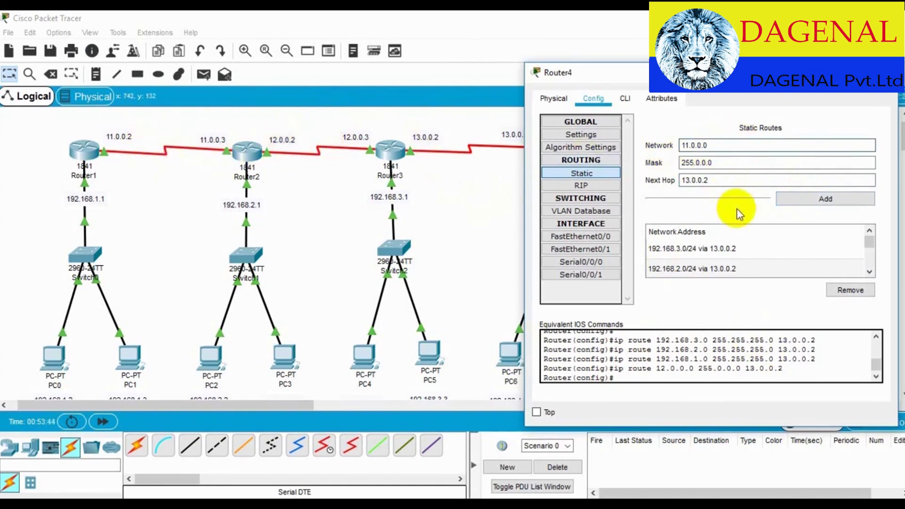
{"action": "key", "text": "Tab"}
{"action": "key", "text": "Tab"}
{"action": "type", "text": "12.0.0.2"}
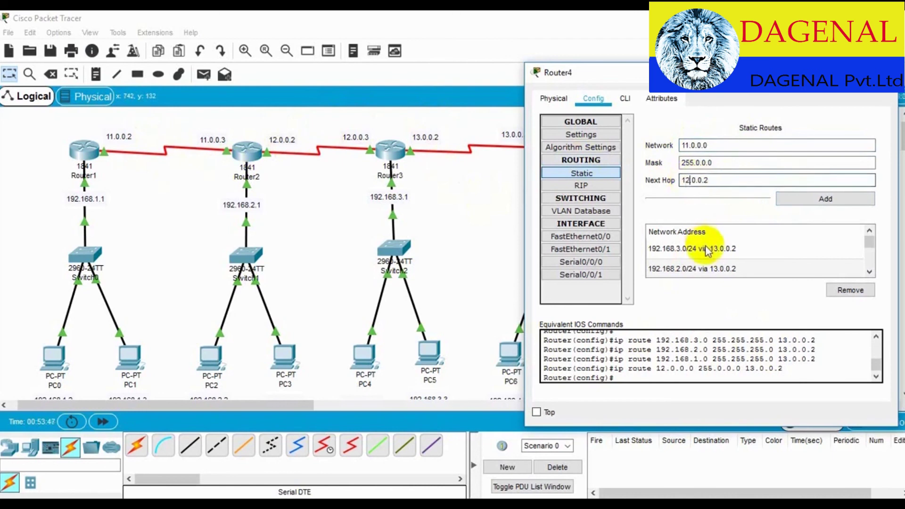
{"action": "left_click", "coordinate": [808, 198]}
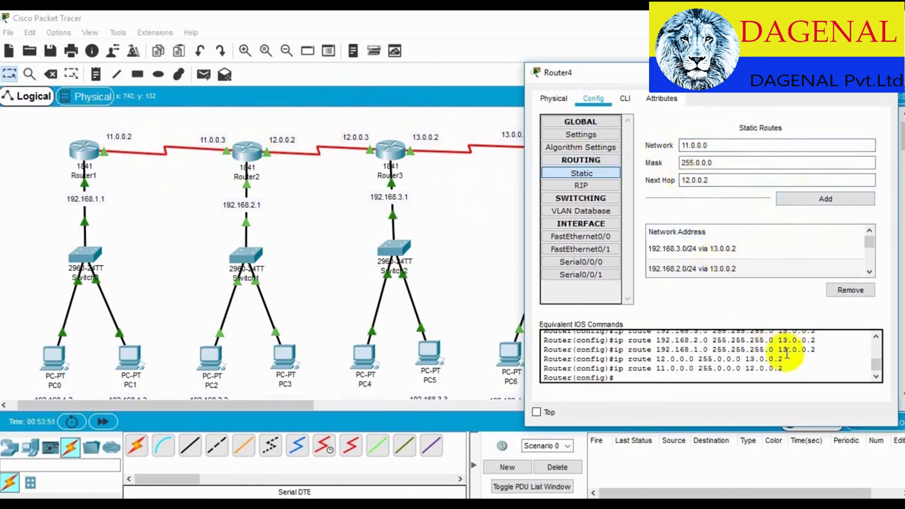
{"action": "left_click", "coordinate": [887, 72]}
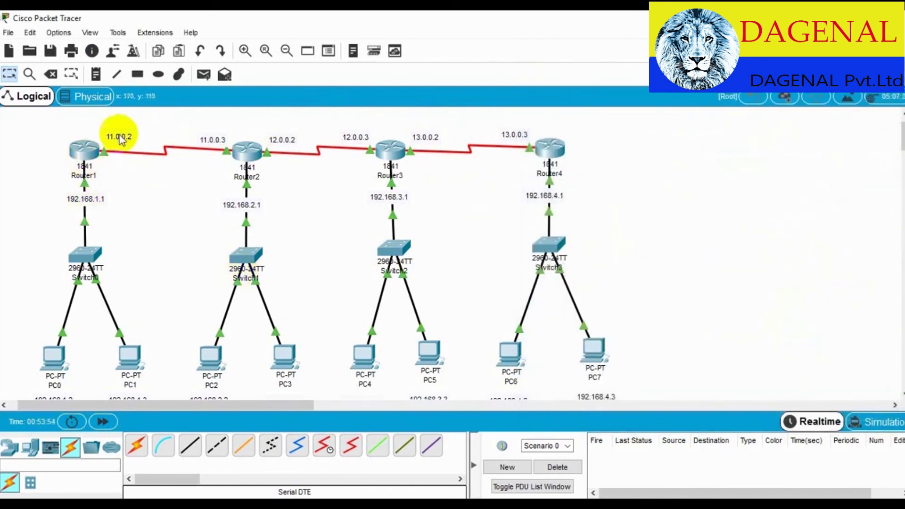
Test a simple packet from PC0 to PC7 in simulation mode and delete the scenario
{"action": "left_click", "coordinate": [204, 74]}
{"action": "left_click", "coordinate": [56, 358]}
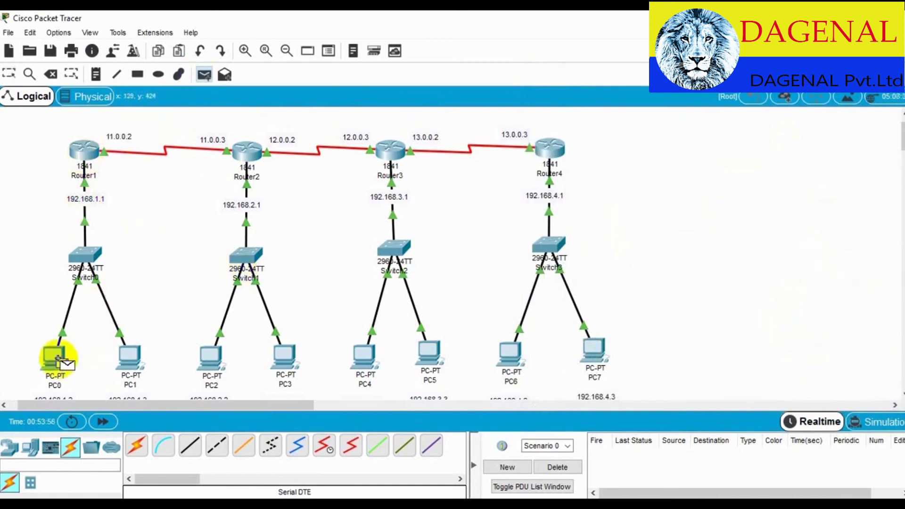
{"action": "left_click", "coordinate": [594, 353]}
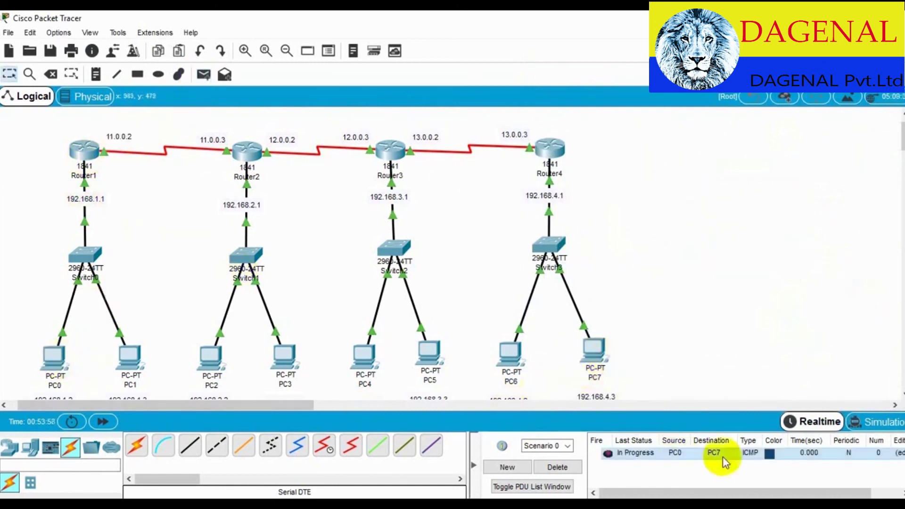
{"action": "left_click", "coordinate": [855, 423]}
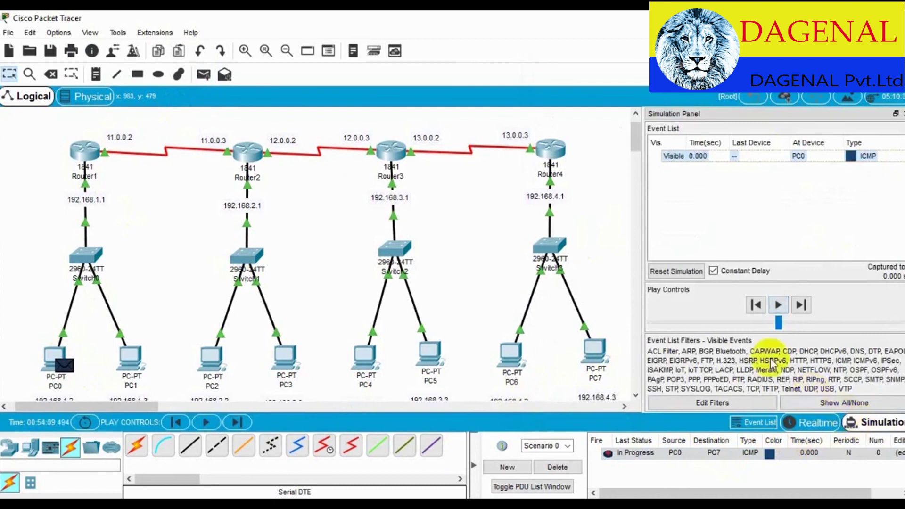
{"action": "left_click", "coordinate": [778, 305]}
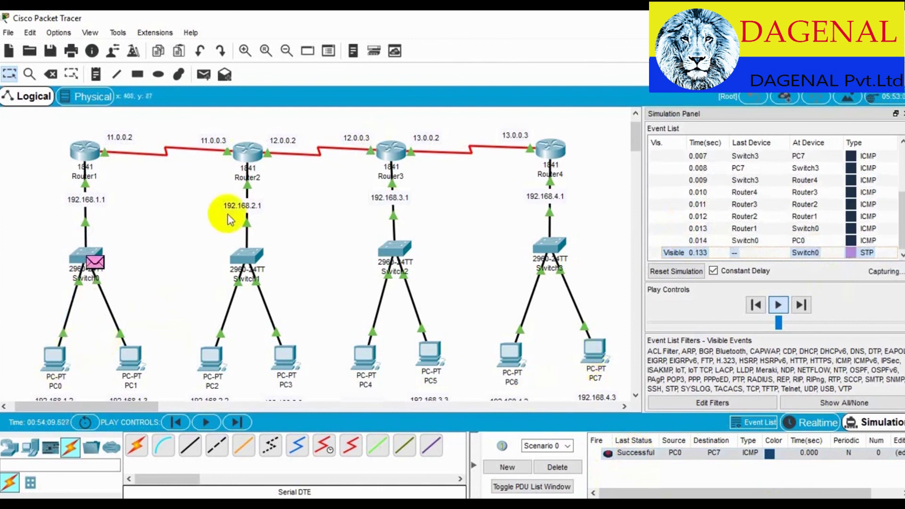
{"action": "left_click", "coordinate": [570, 465]}
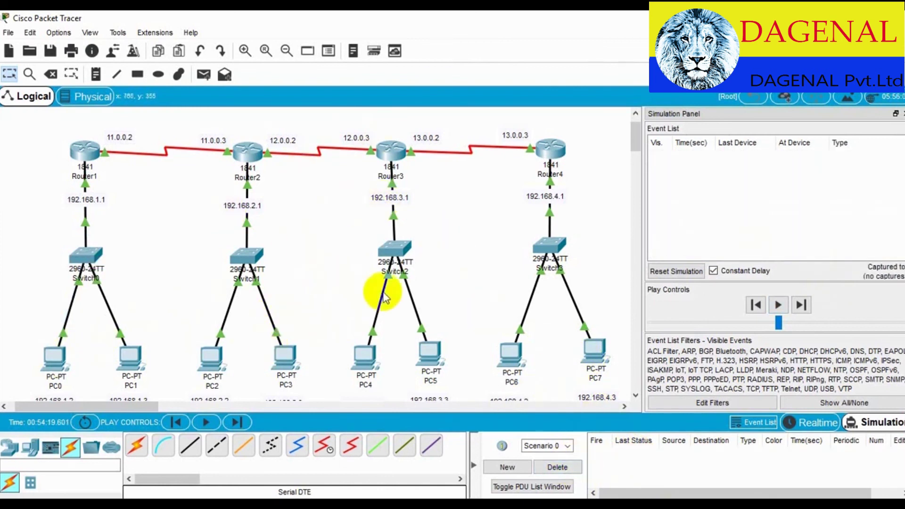
Run a simulated packet from PC3 to PC4 and delete the scenario once it has been delivered
{"action": "left_click", "coordinate": [204, 74]}
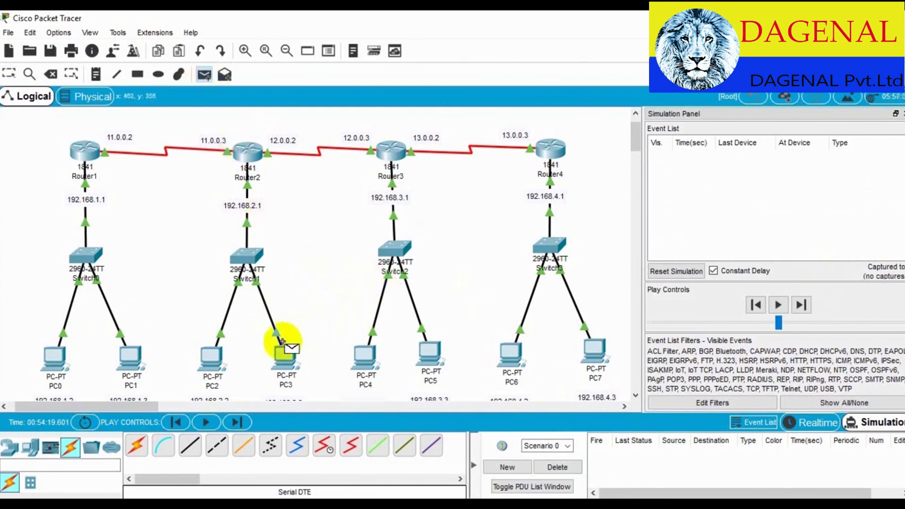
{"action": "left_click", "coordinate": [284, 362]}
{"action": "left_click", "coordinate": [365, 358]}
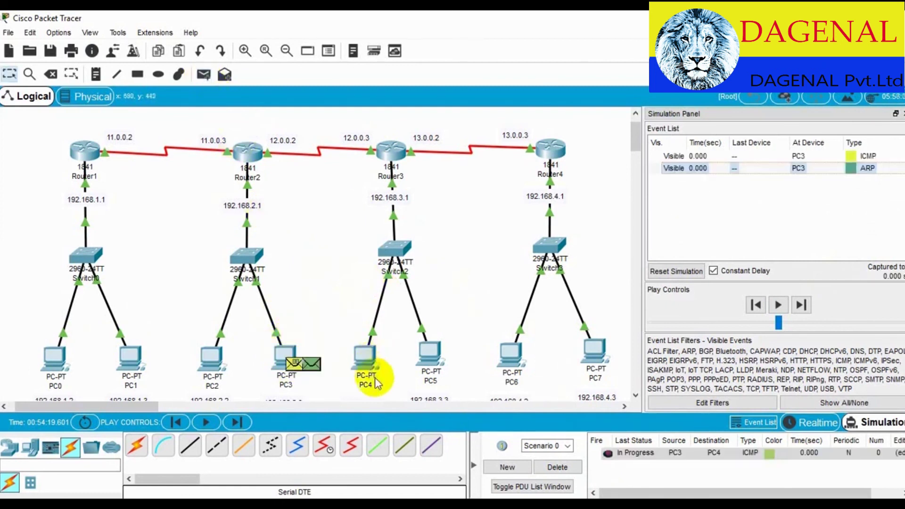
{"action": "left_click", "coordinate": [777, 305]}
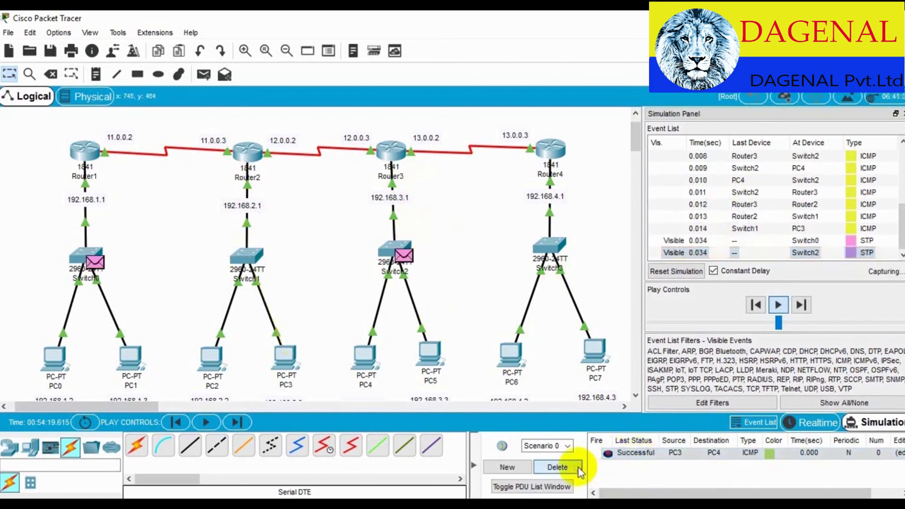
{"action": "left_click", "coordinate": [563, 465]}
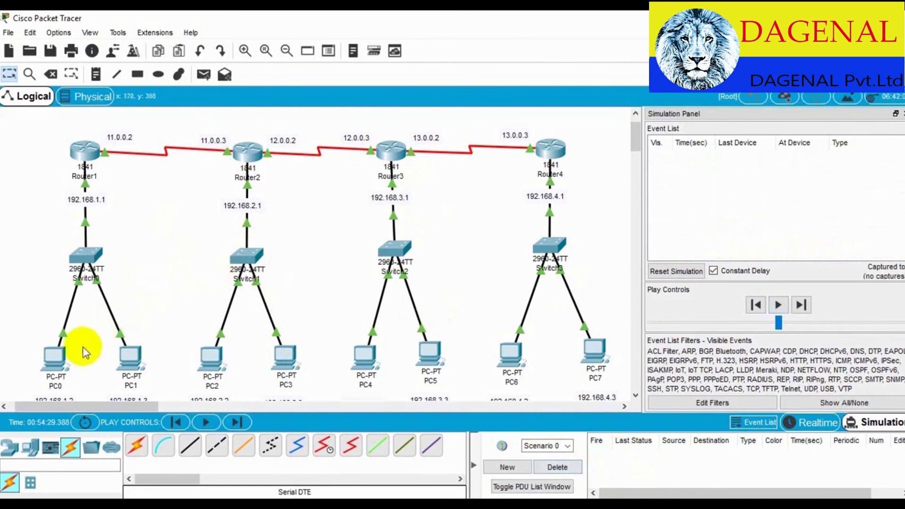
Ping 192.168.4.3 from PC1's command prompt and close the PC1 window
{"action": "left_click", "coordinate": [131, 358]}
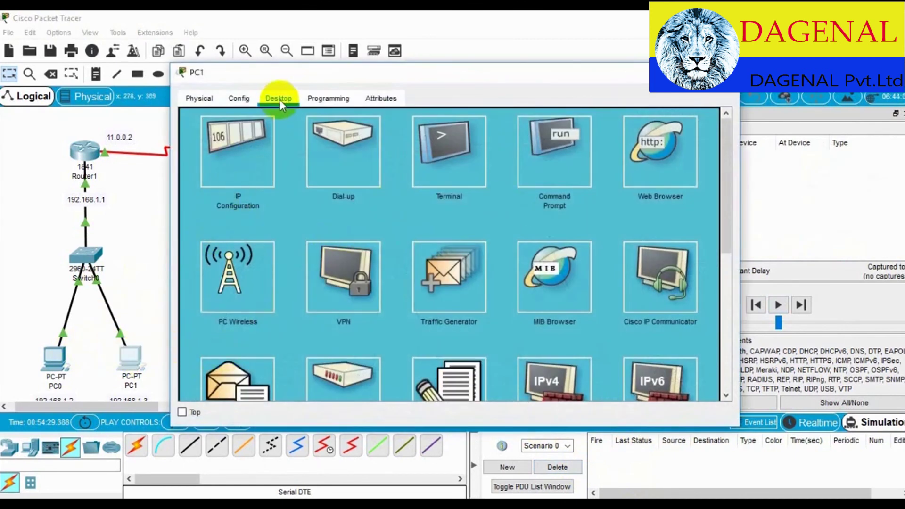
{"action": "left_click", "coordinate": [579, 165]}
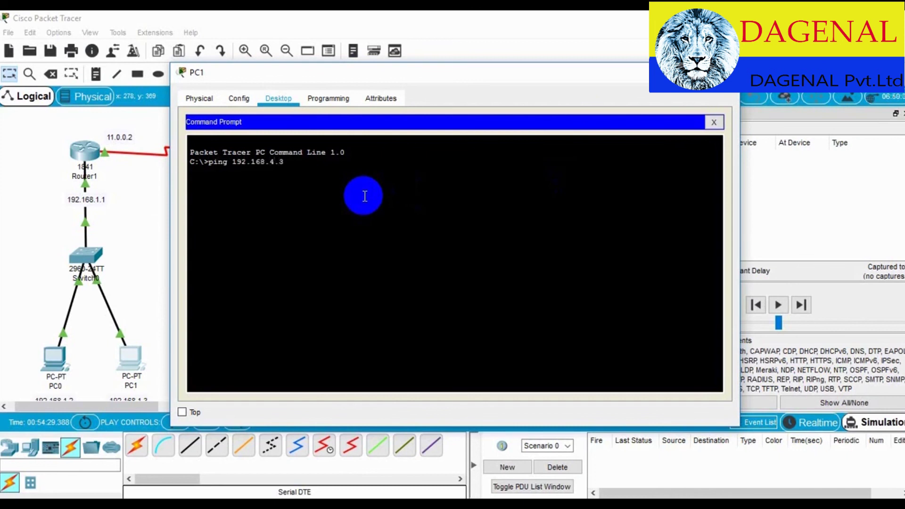
{"action": "key", "text": "Return"}
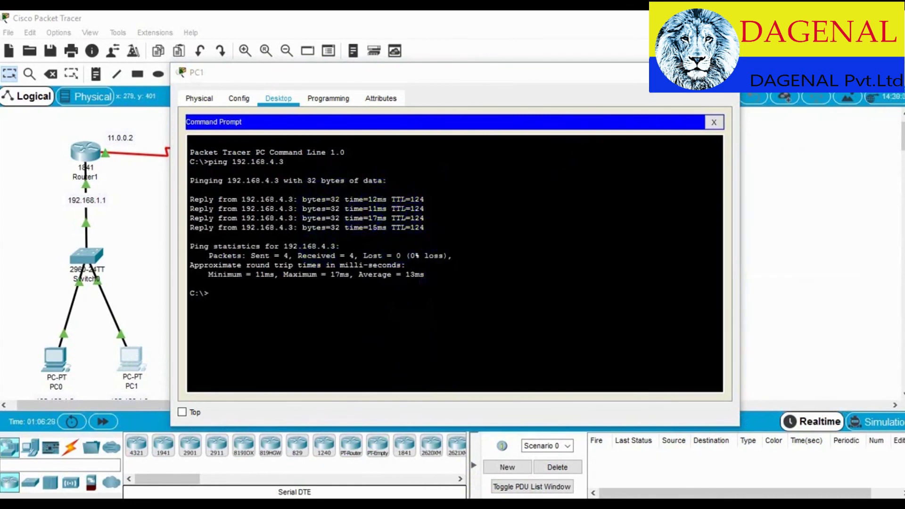
{"action": "left_click", "coordinate": [730, 72]}
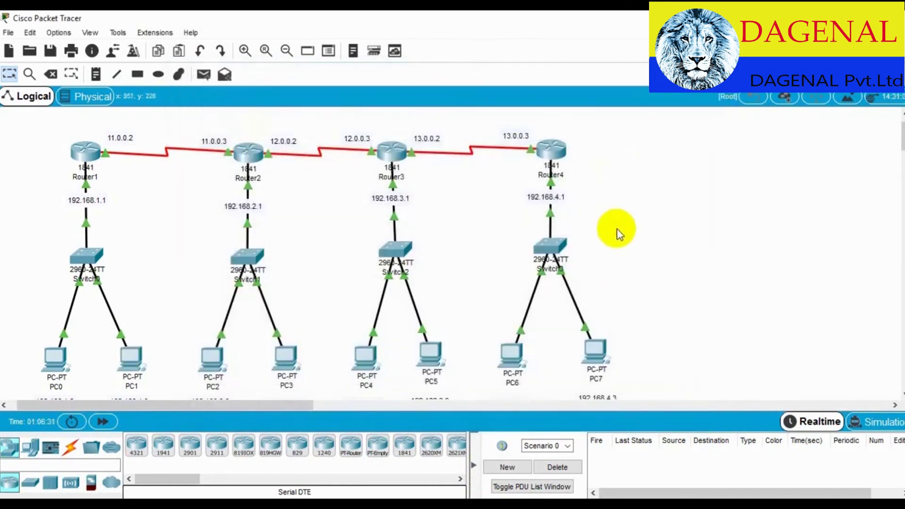